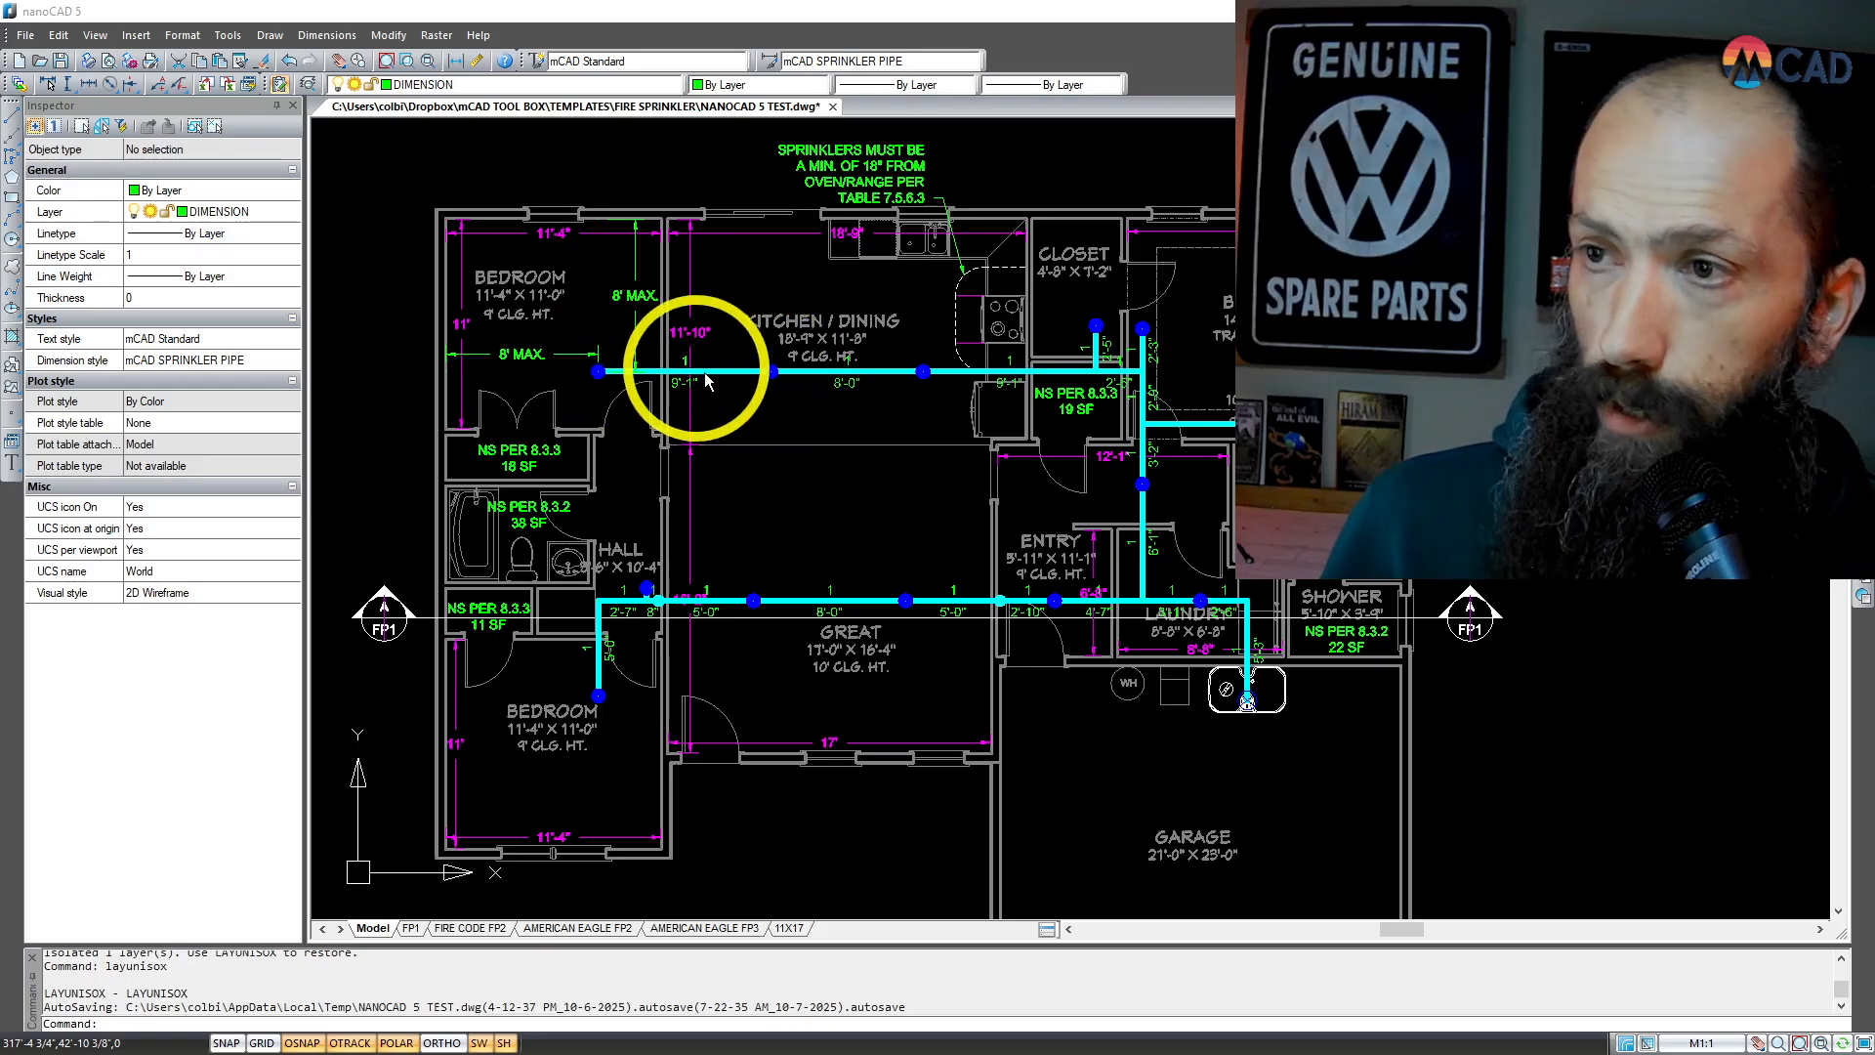
scroll(766, 400, up, 5)
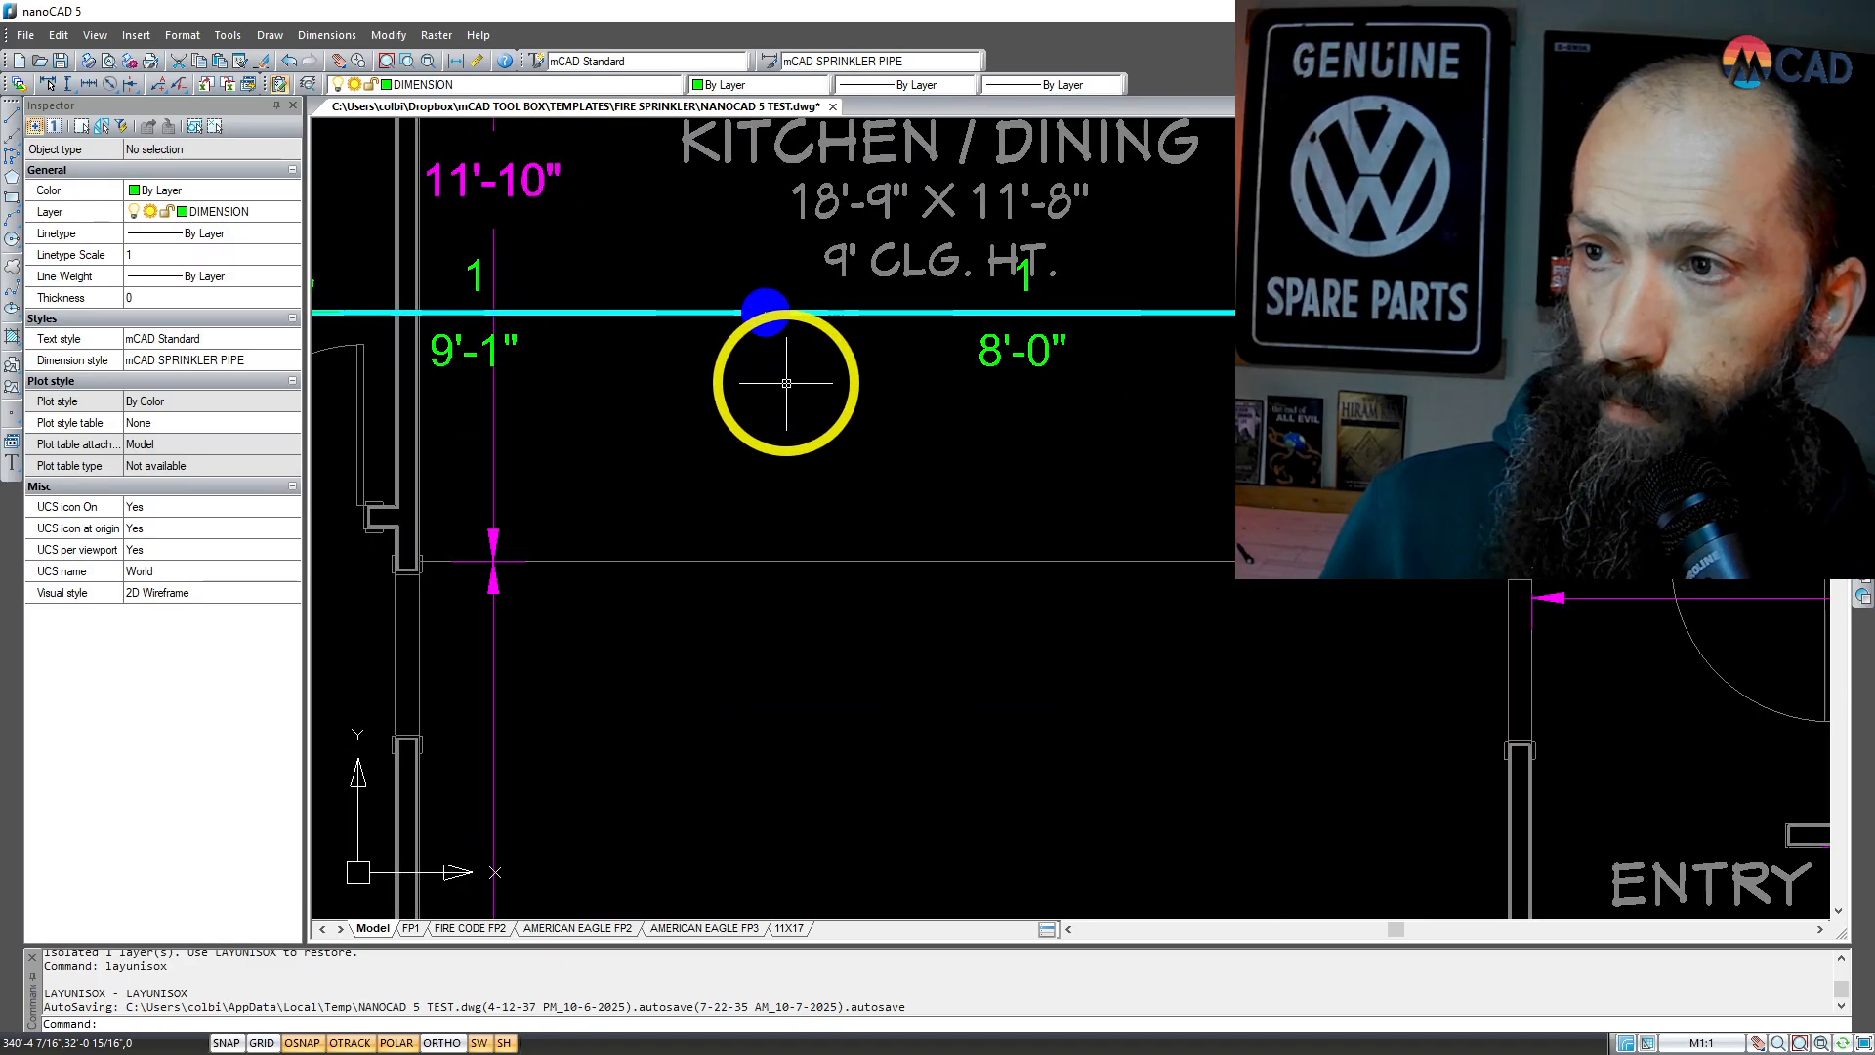
scroll(782, 377, down, 5)
scroll(545, 359, up, 2)
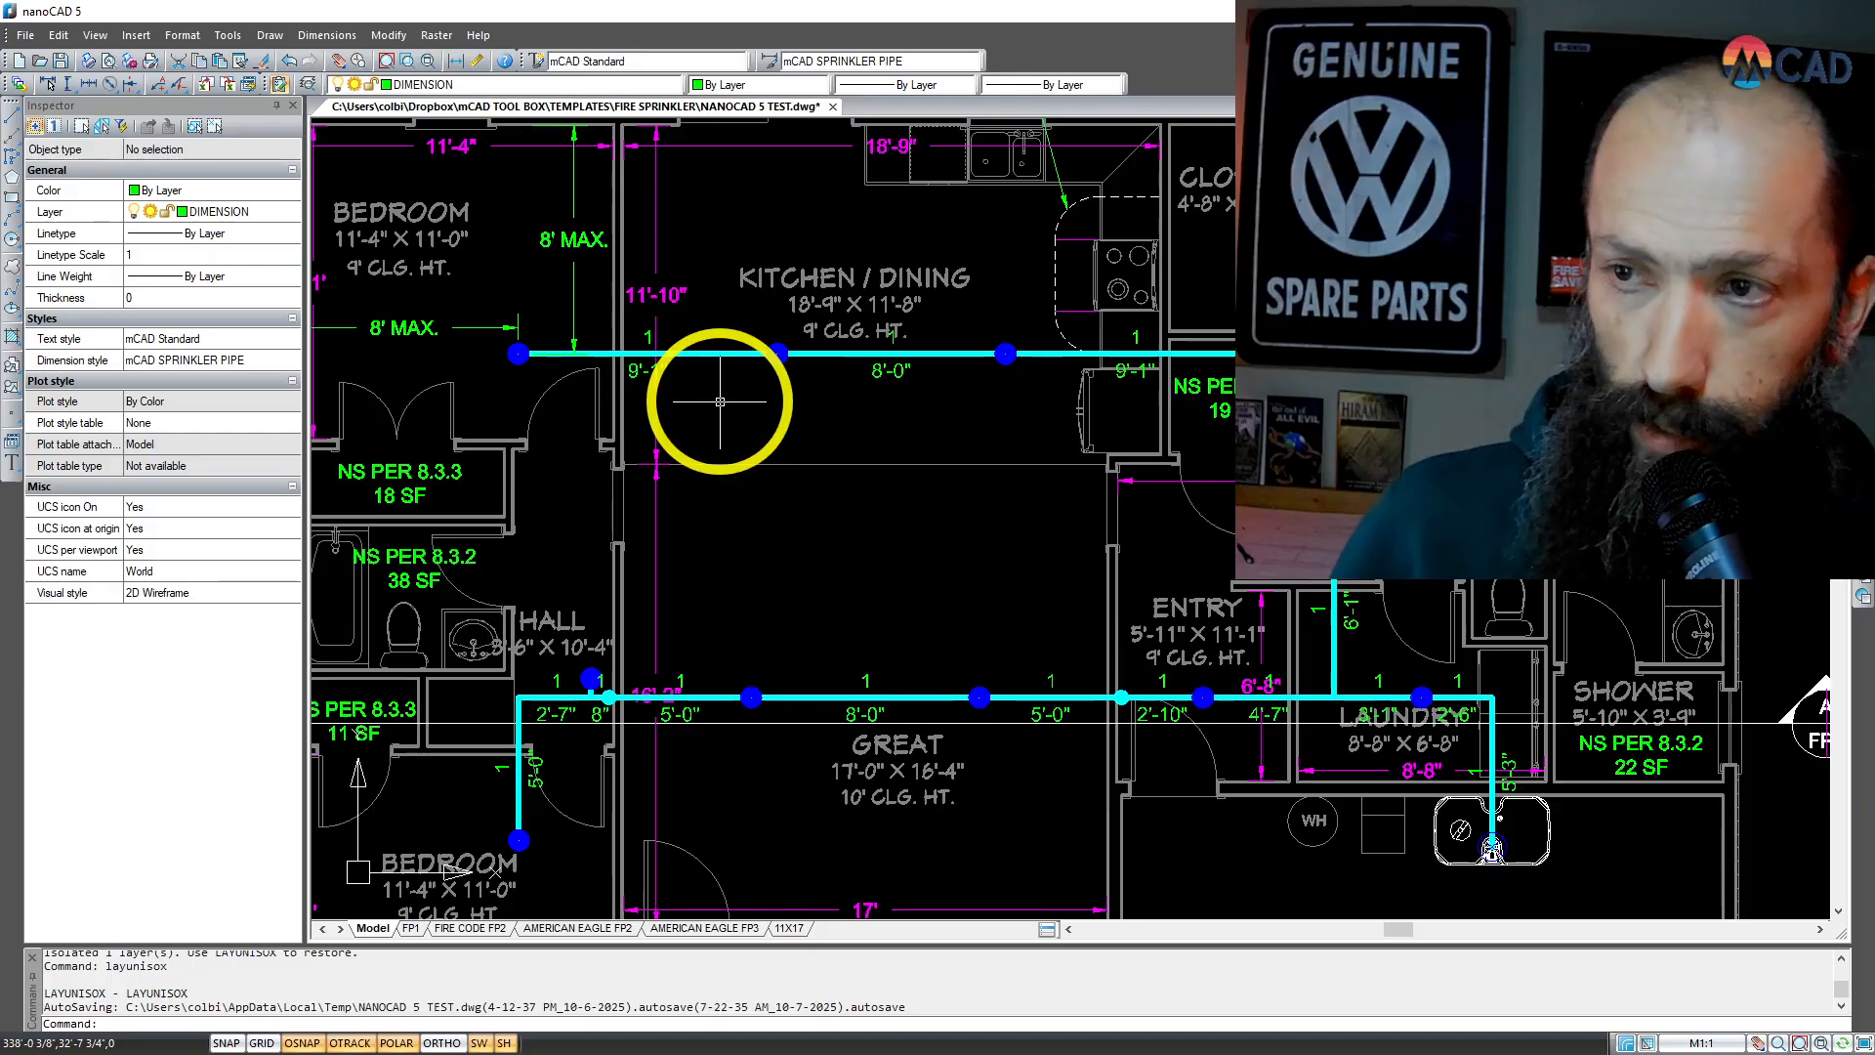
scroll(757, 402, down, 2)
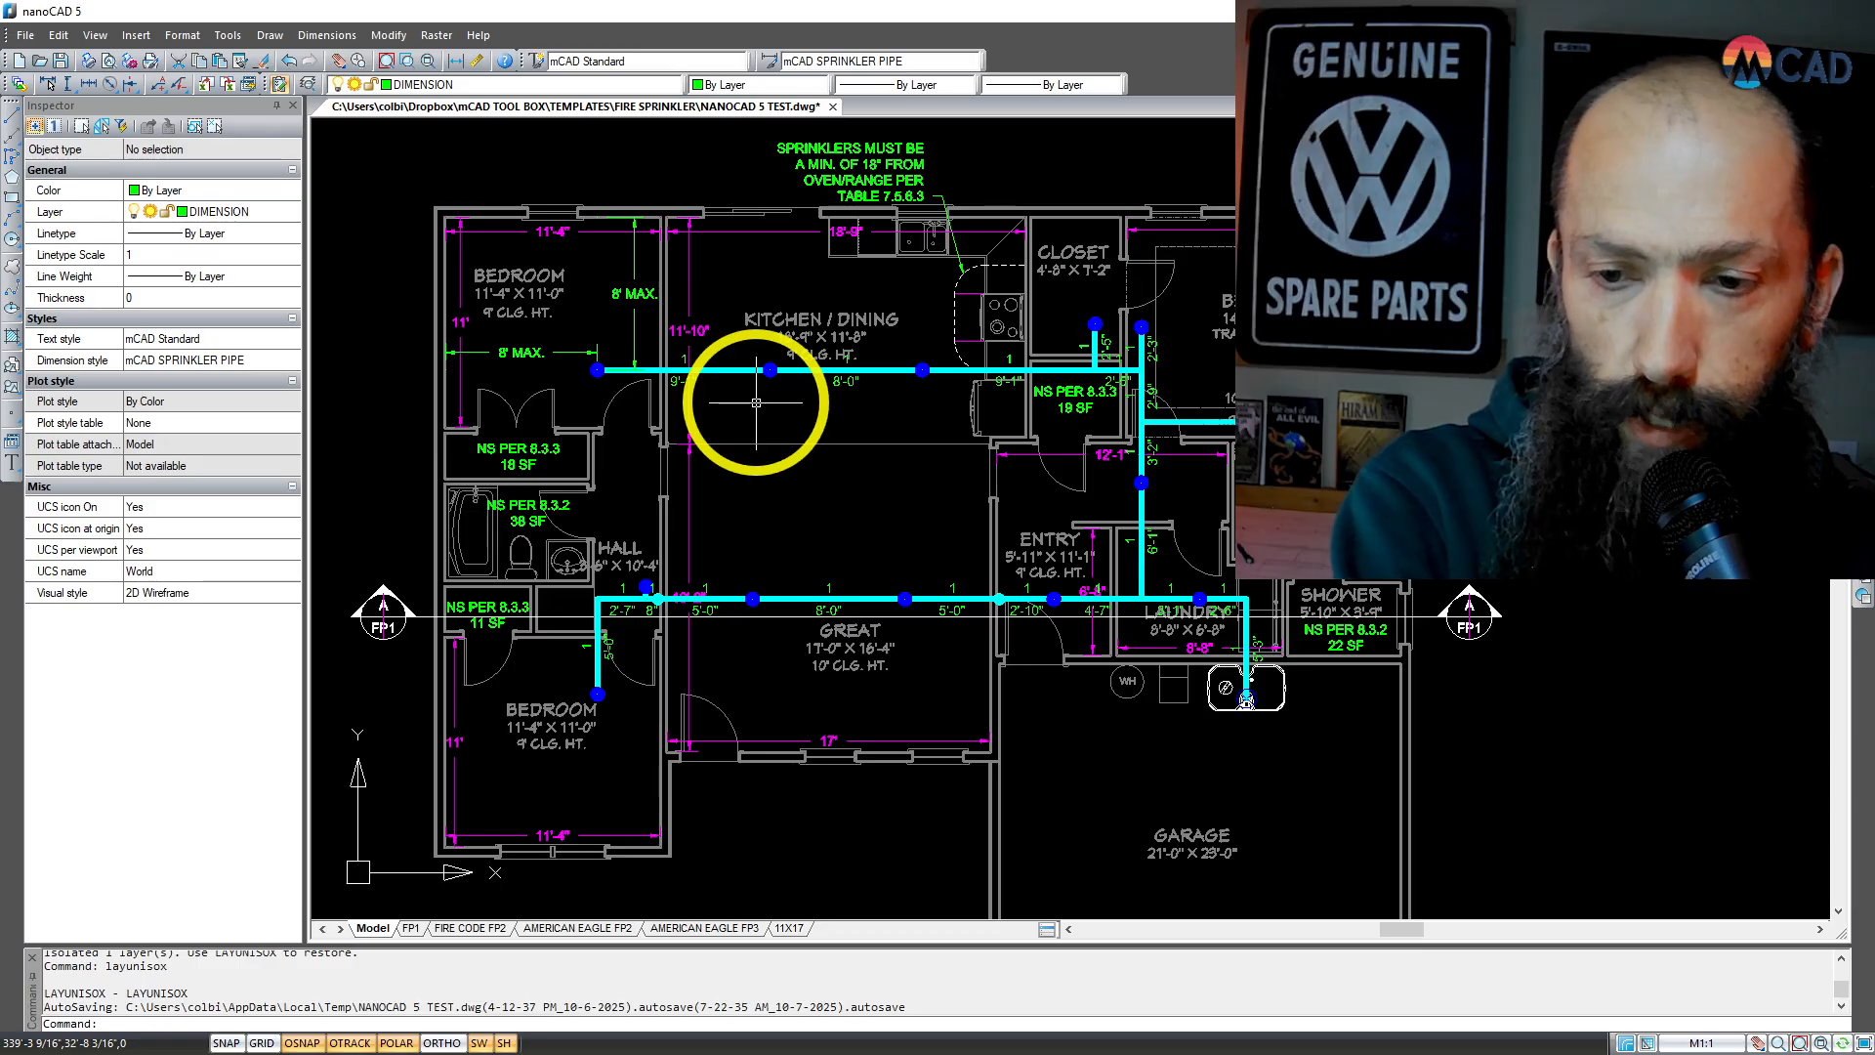
text(lay)
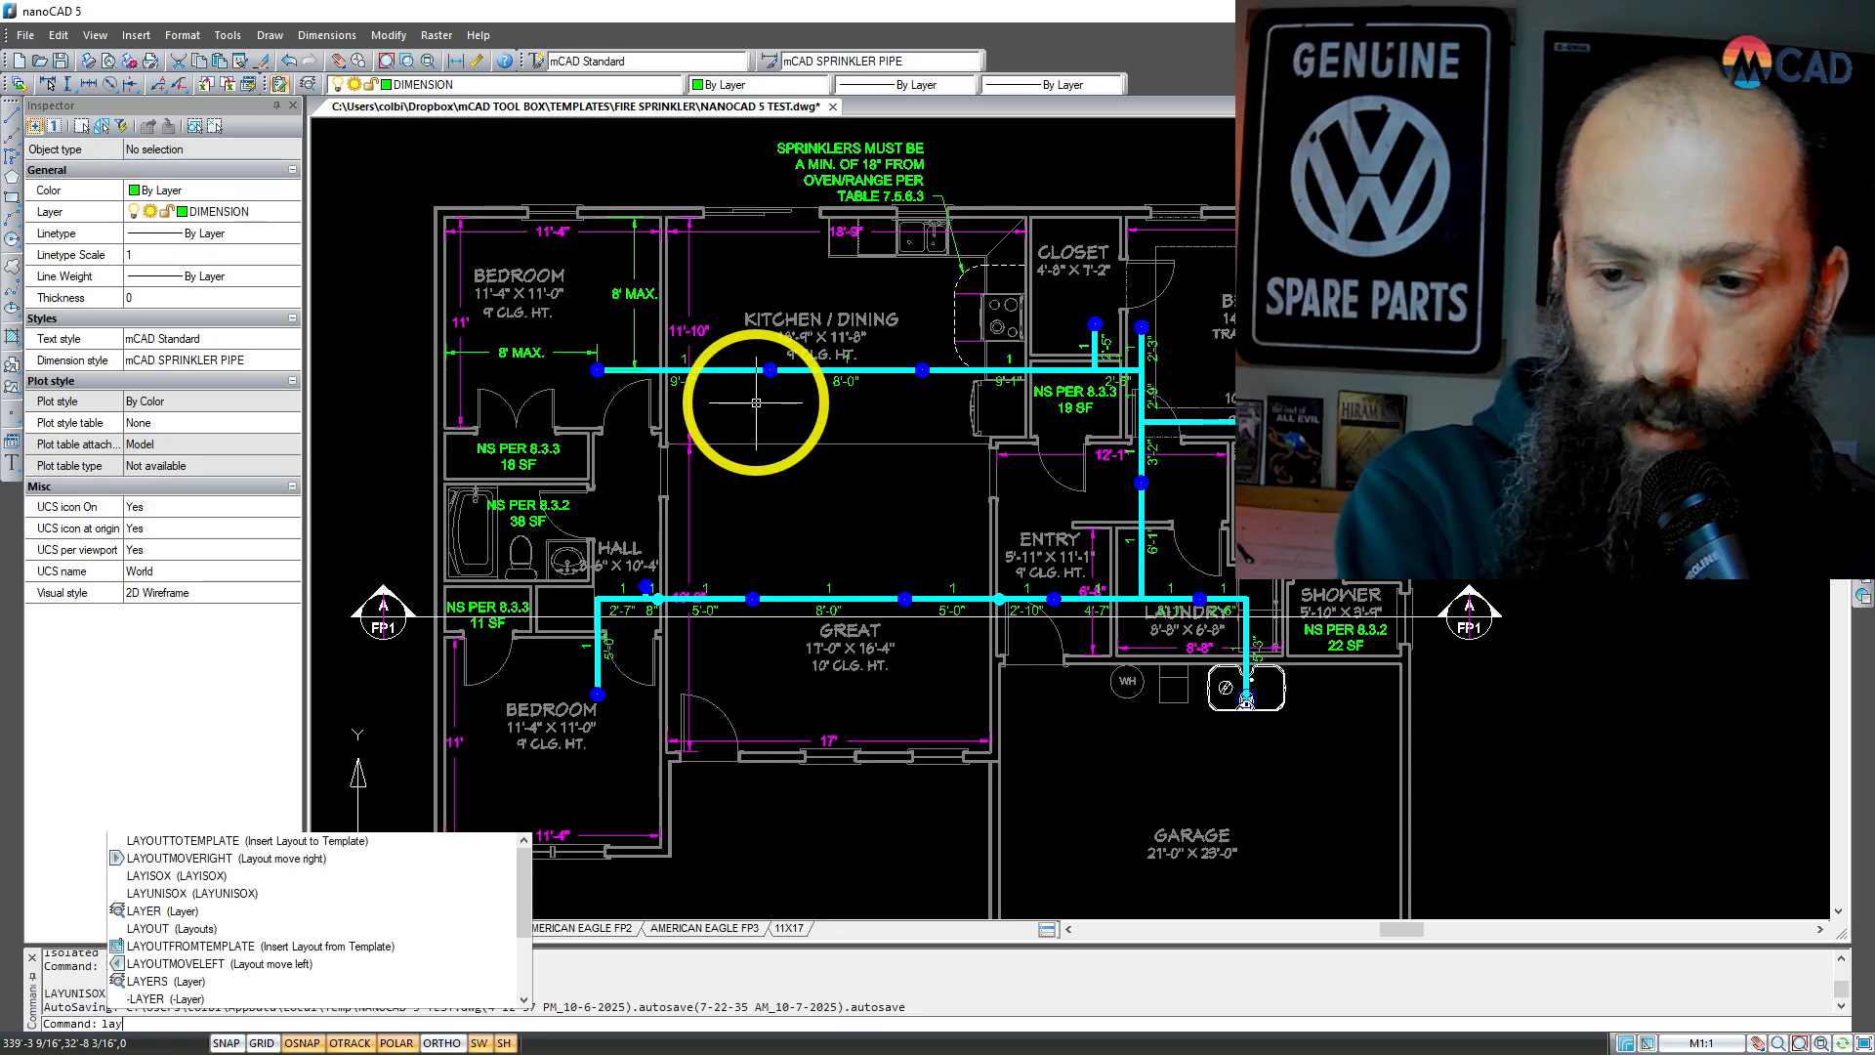
text(isox)
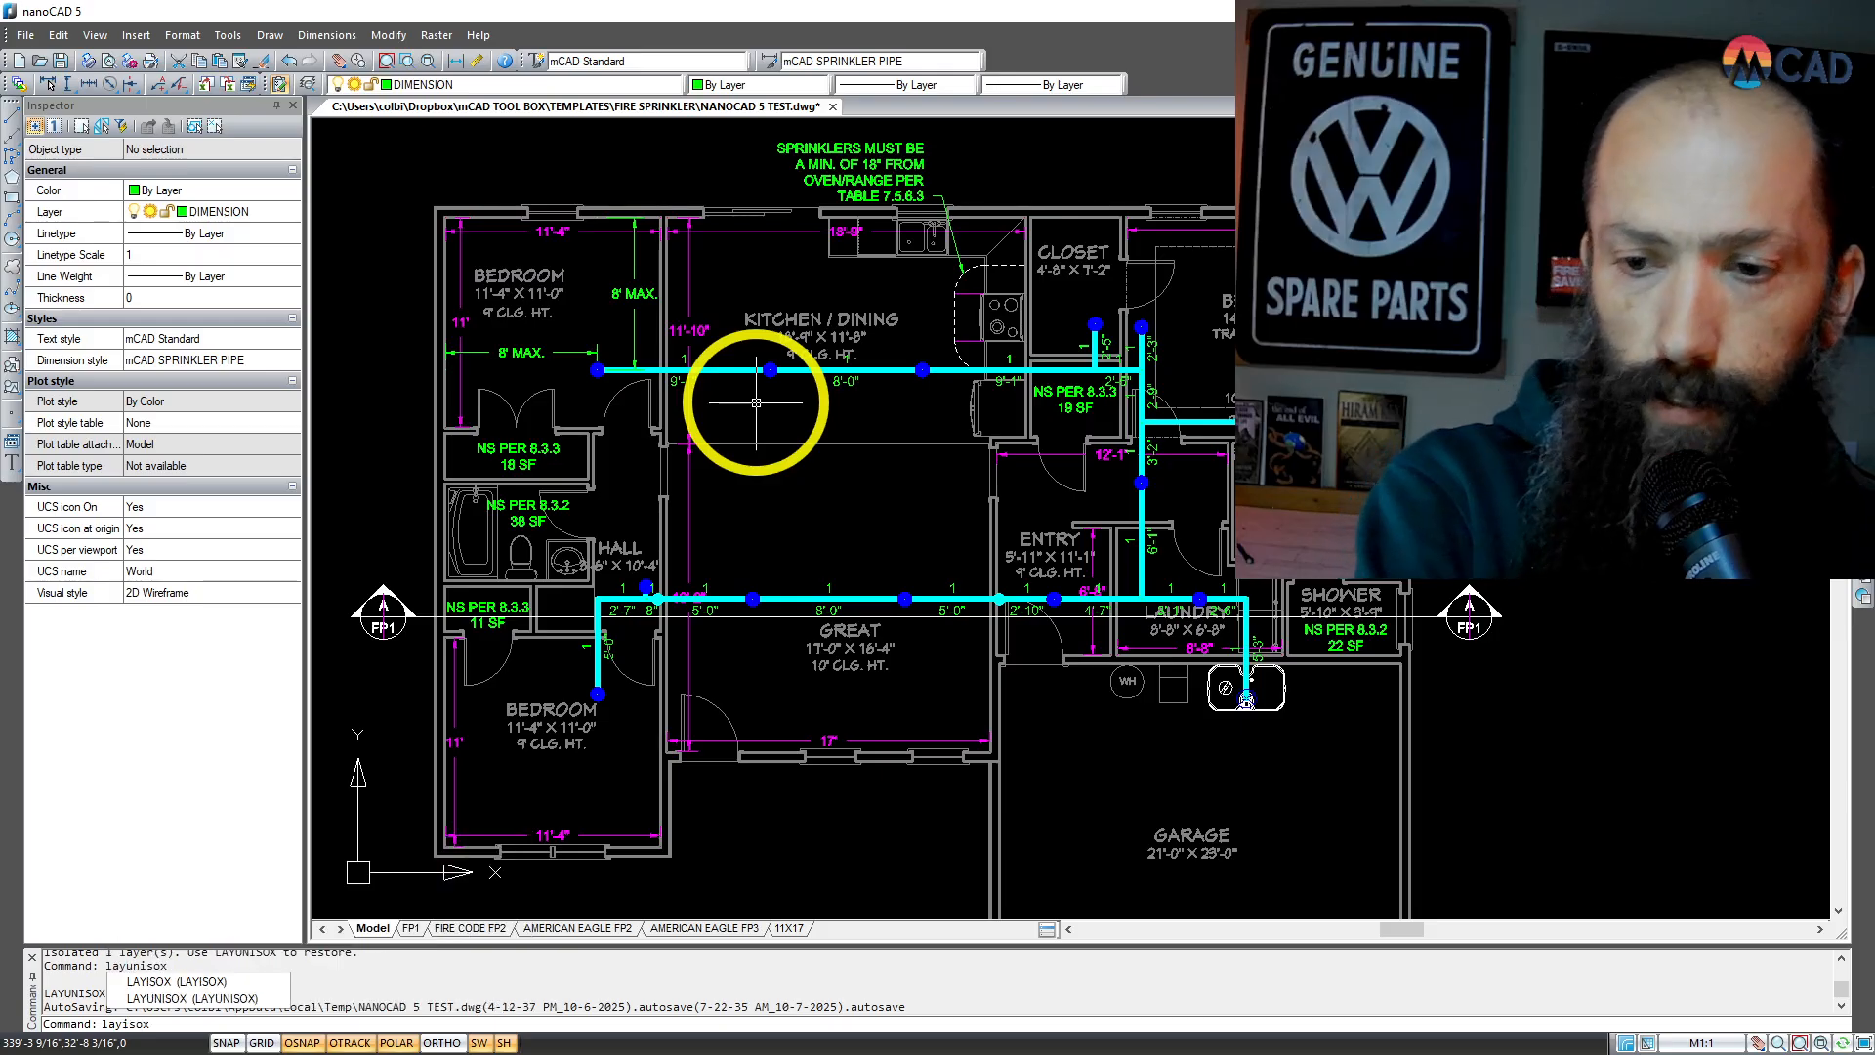
key(Return)
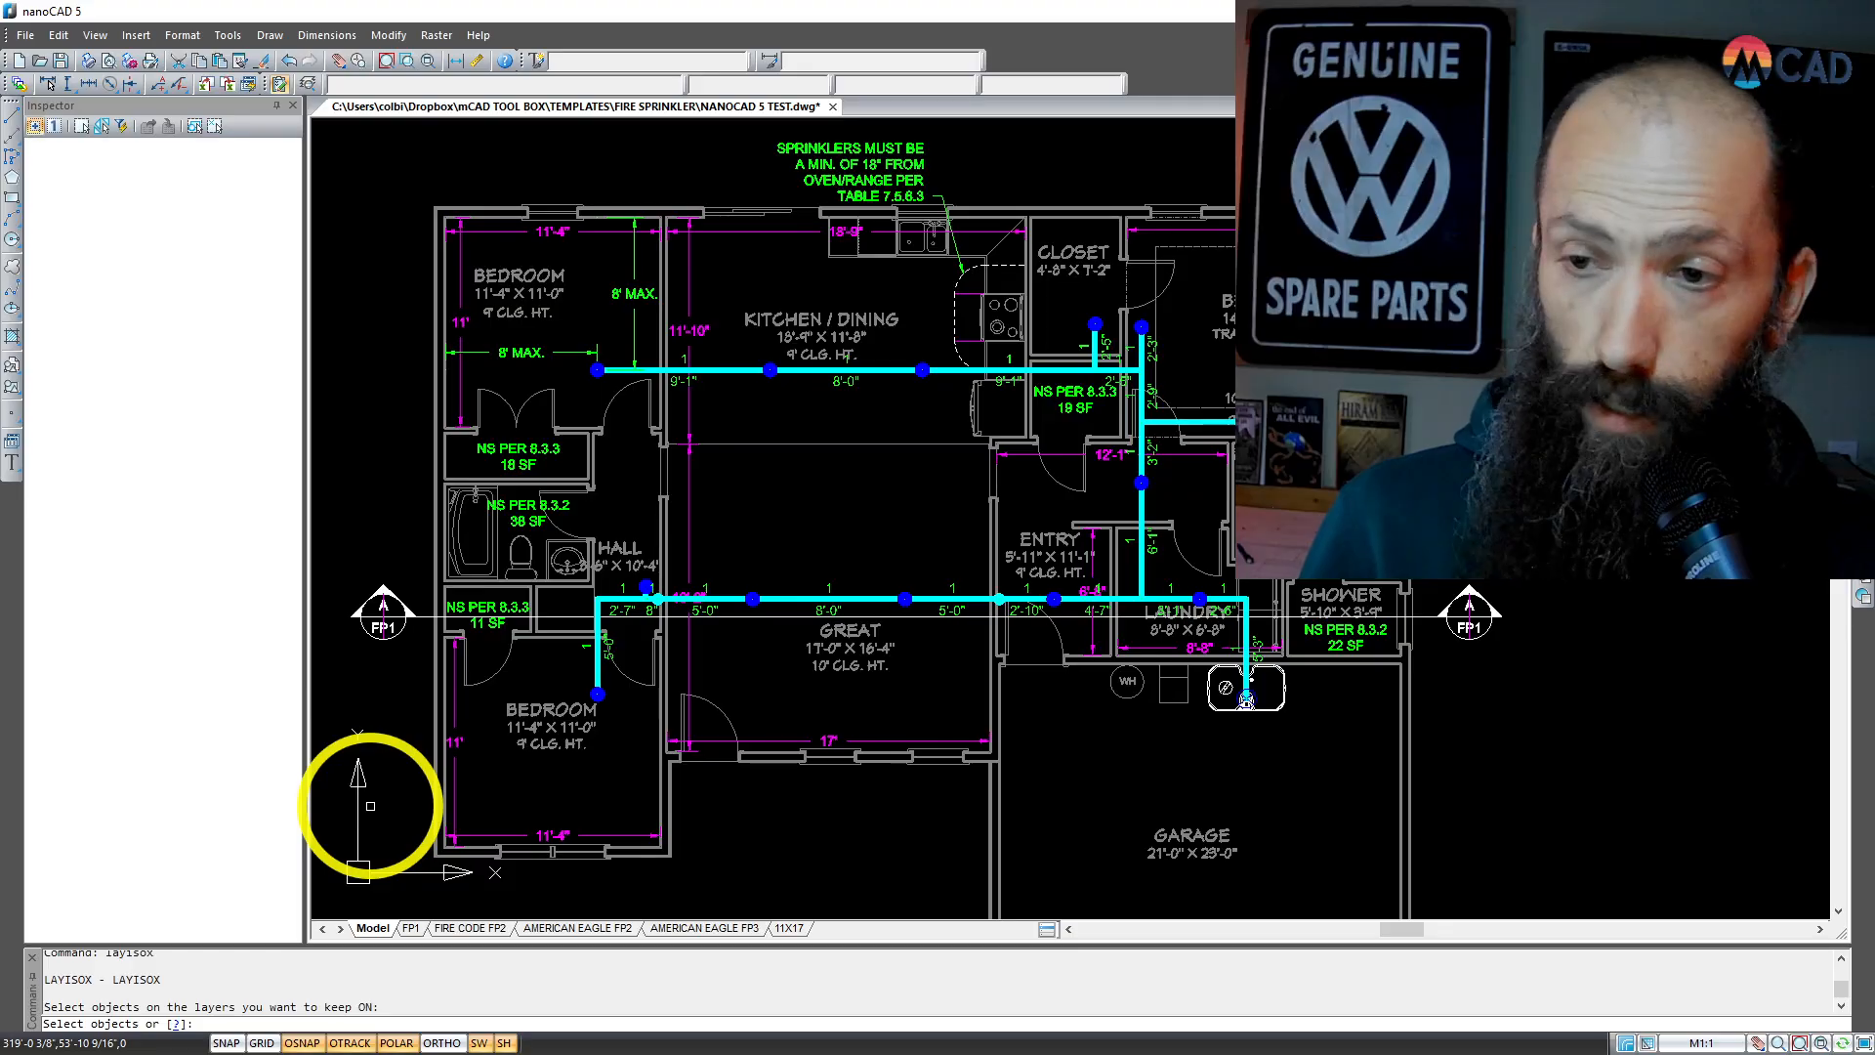
key(Return)
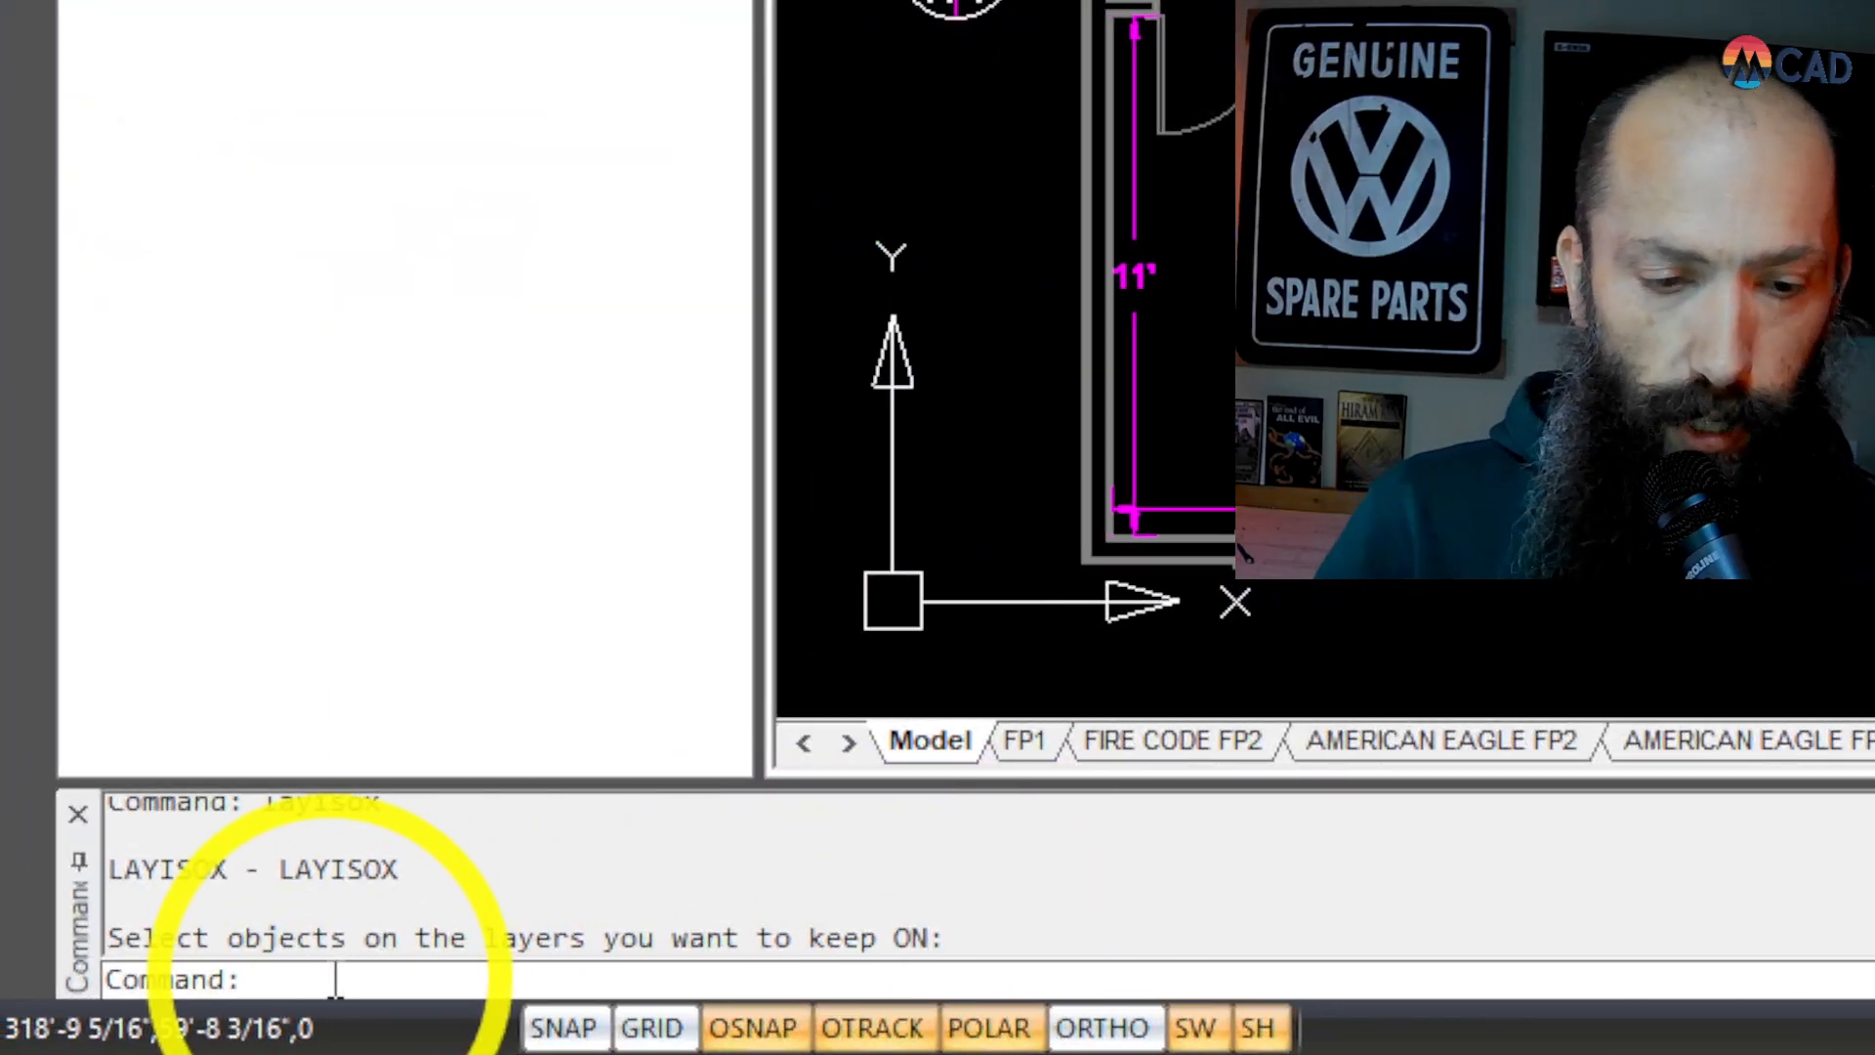
Step: Isolate the pipe, sprinkler and pipe dimension layers with LAYISOX by selecting the objects around the Kitchen/Dining sprinkler nearest the bedroom
text(laysox)
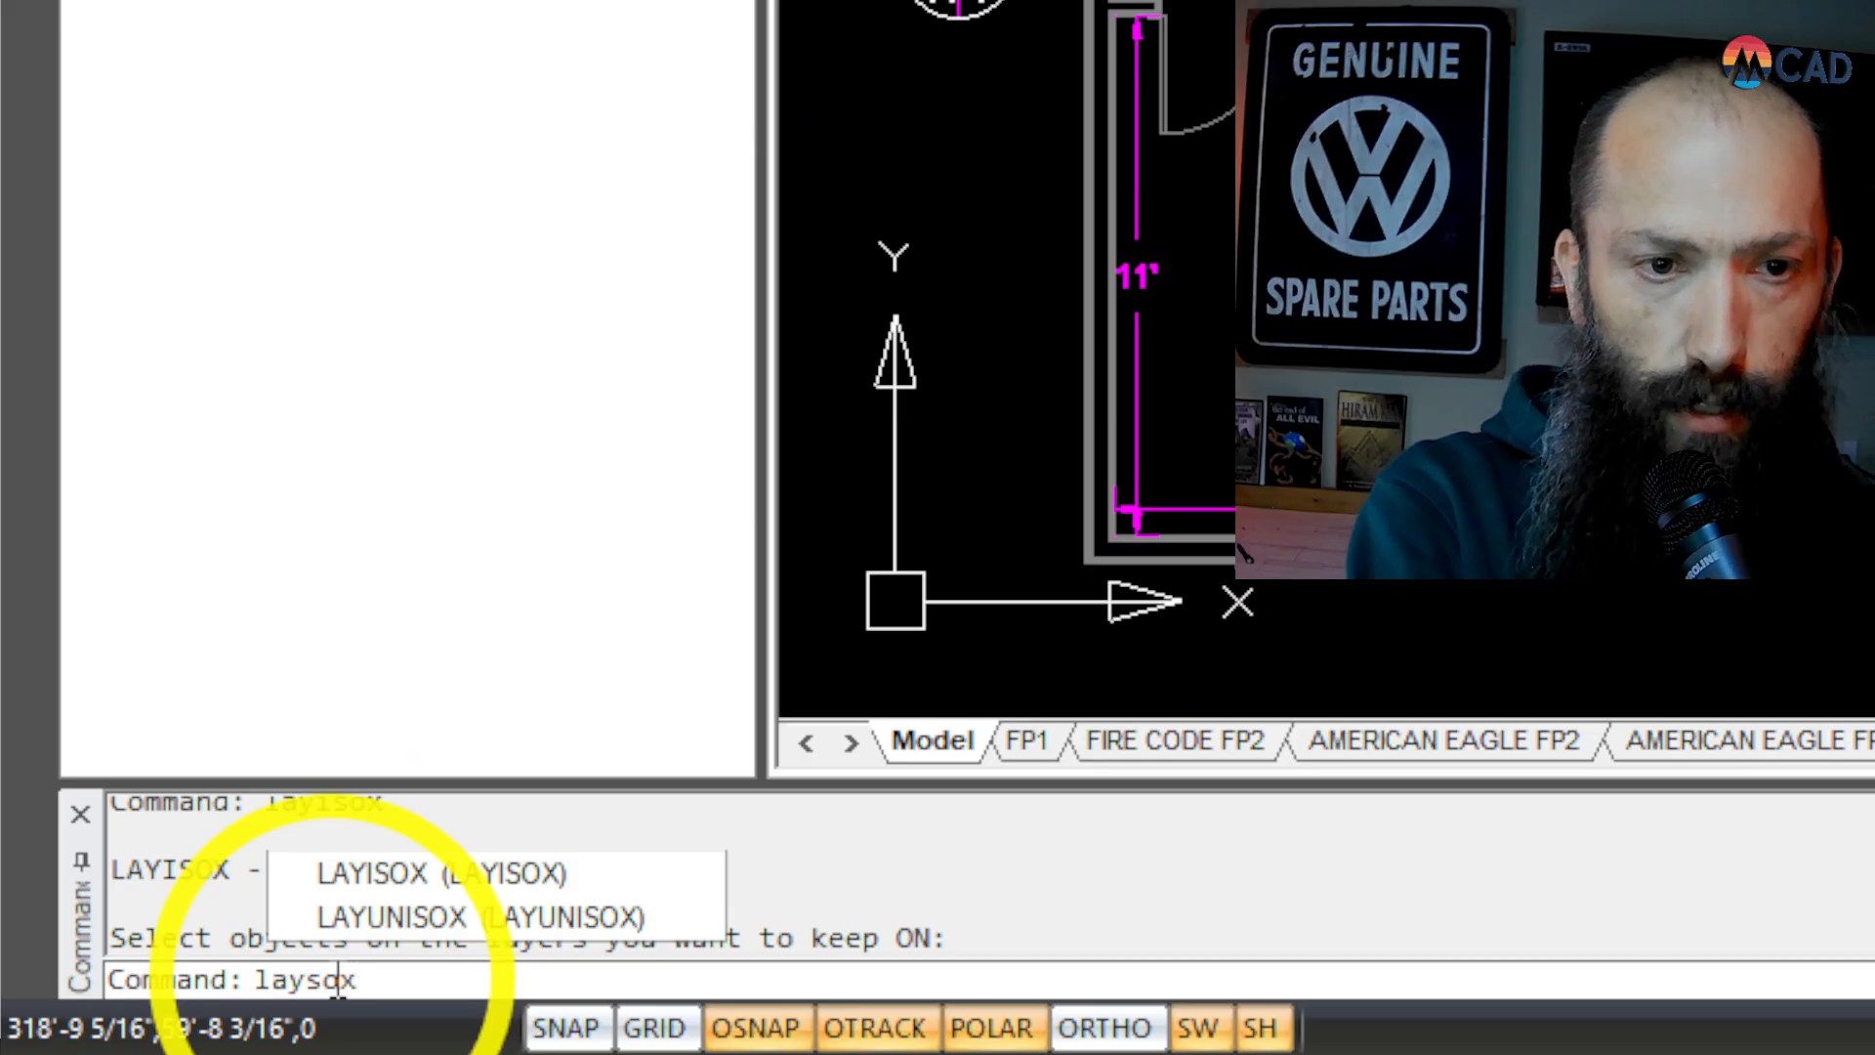
key(BackSpace)
key(BackSpace)
key(BackSpace)
text(isox)
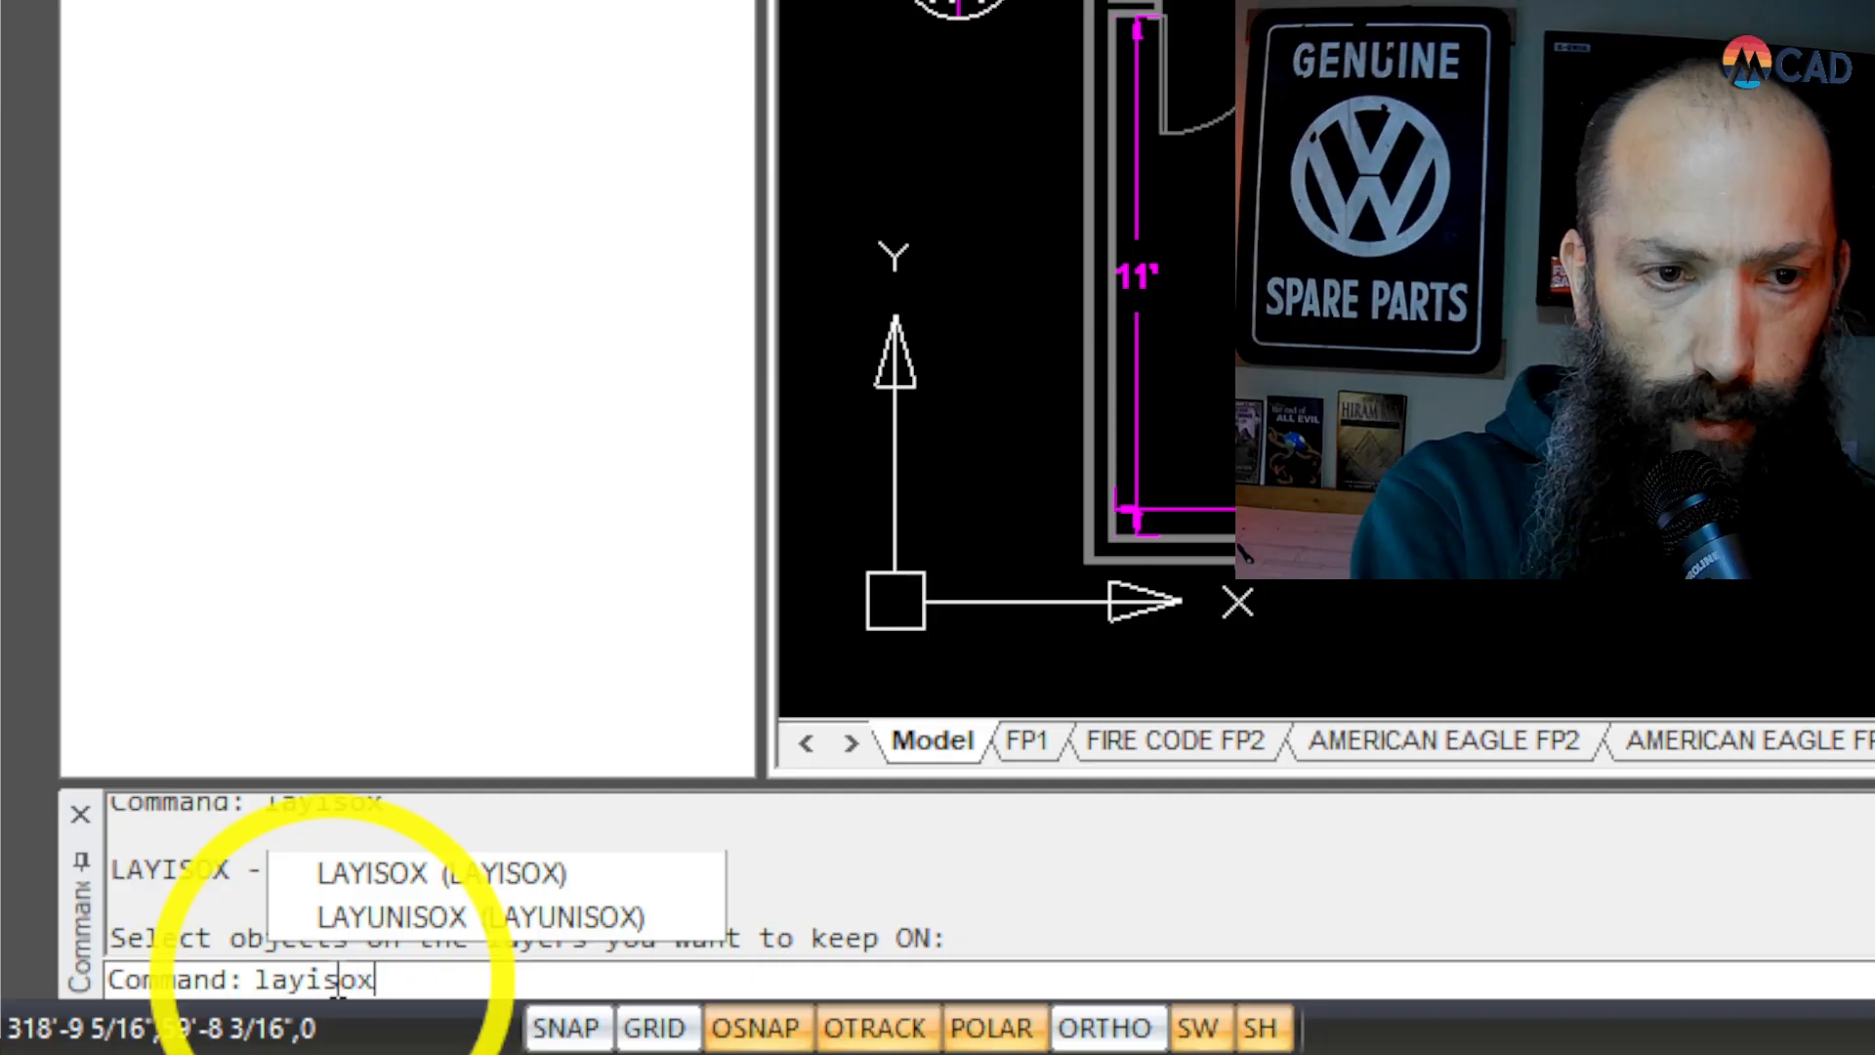
key(Return)
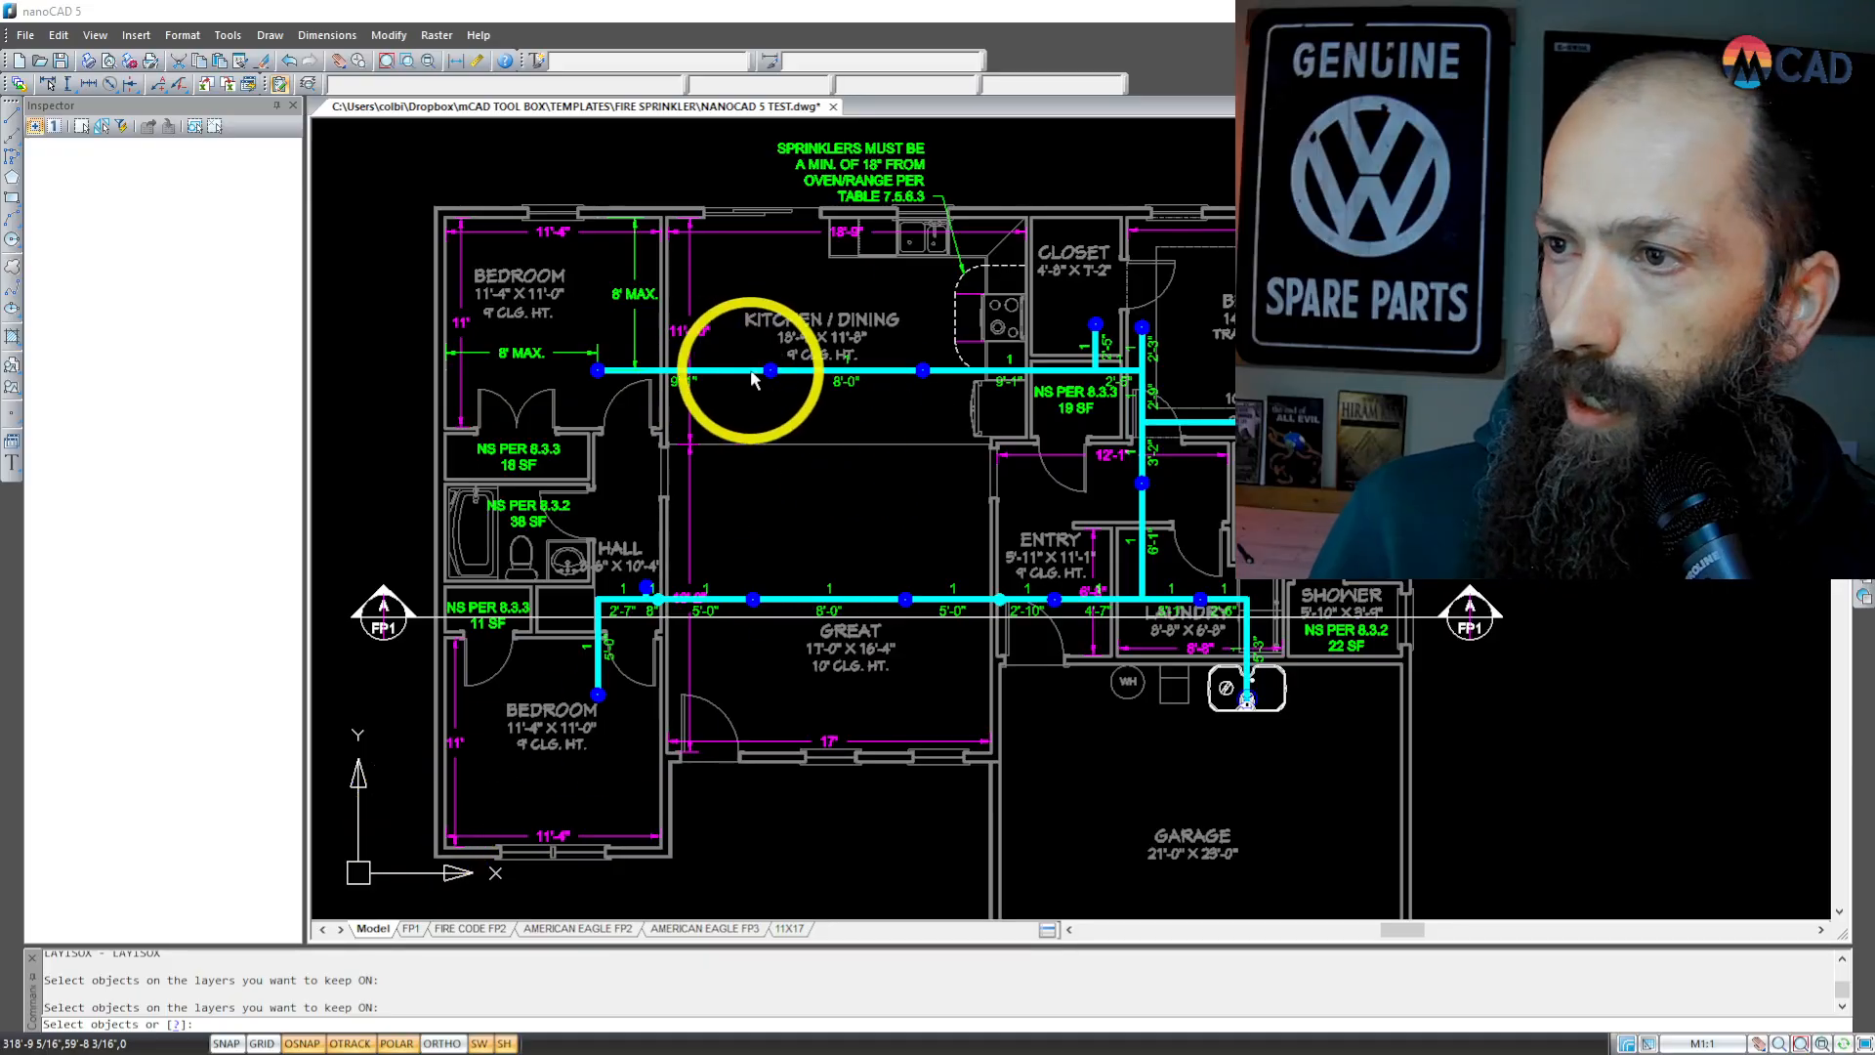
click(721, 357)
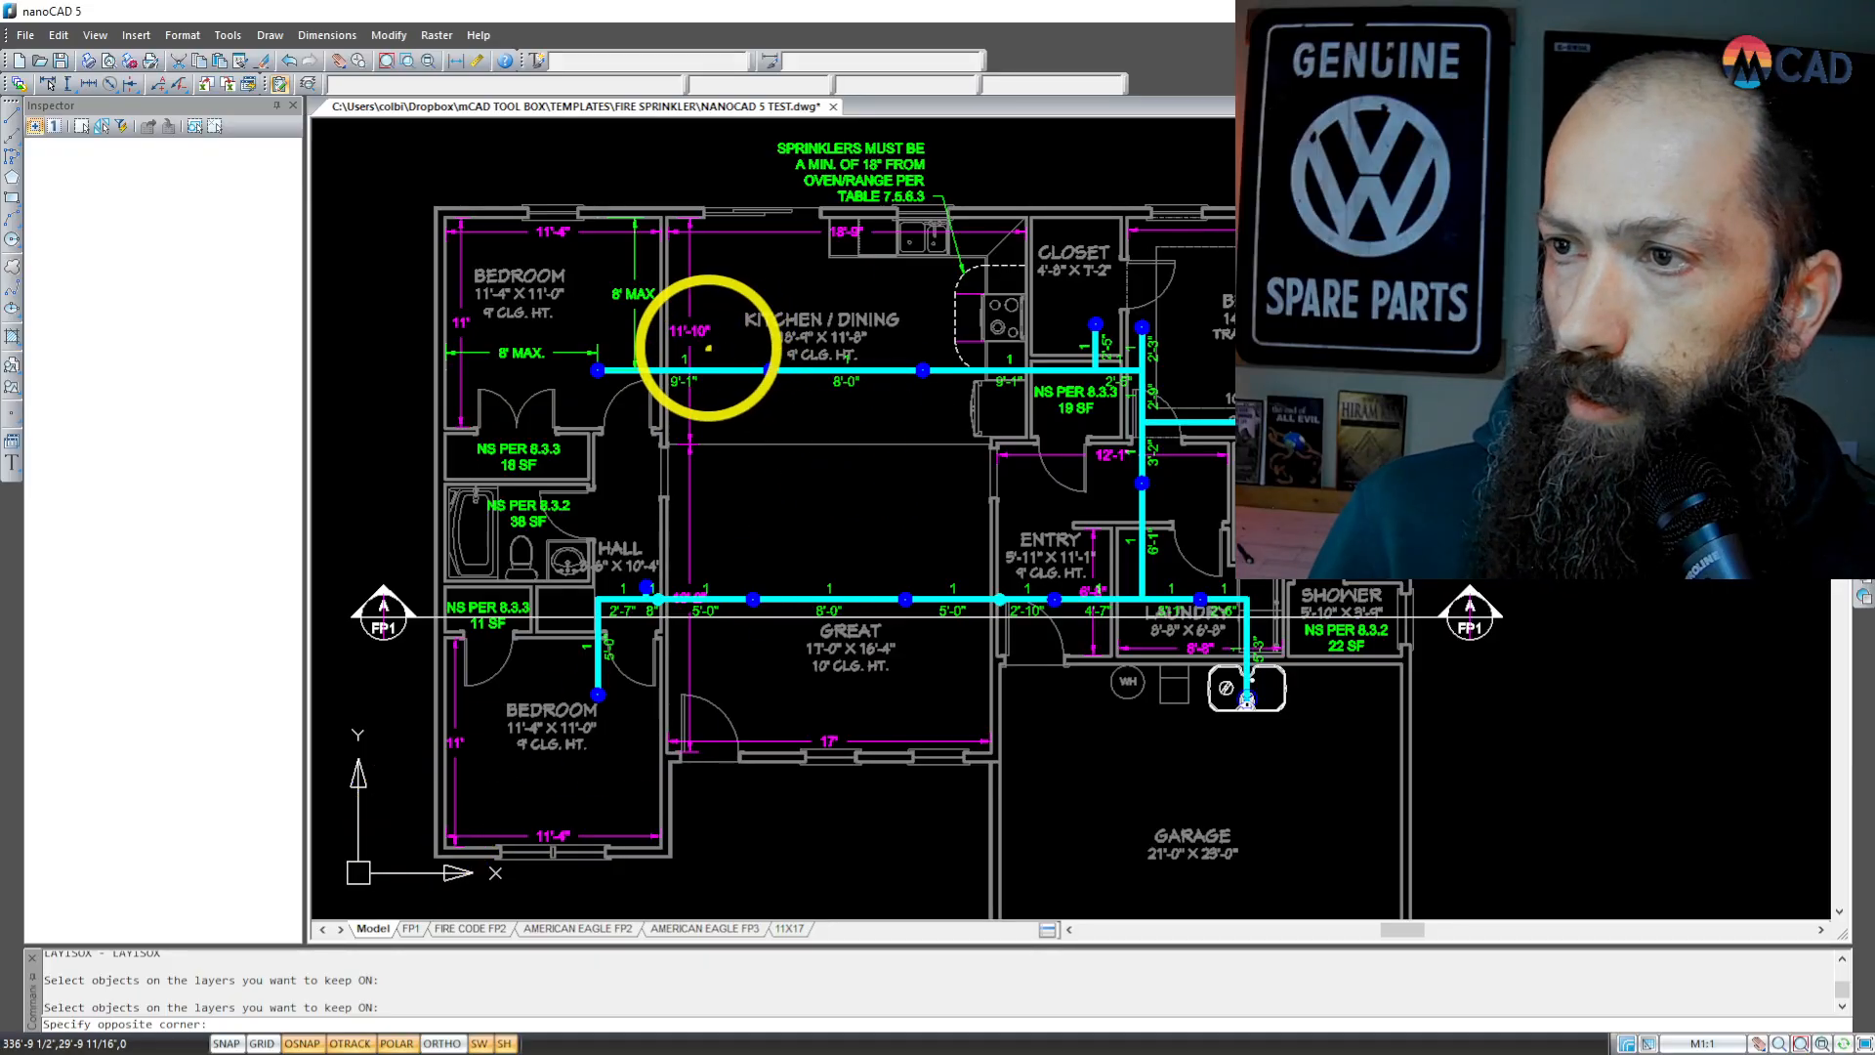
scroll(704, 352, up, 3)
scroll(704, 353, up, 3)
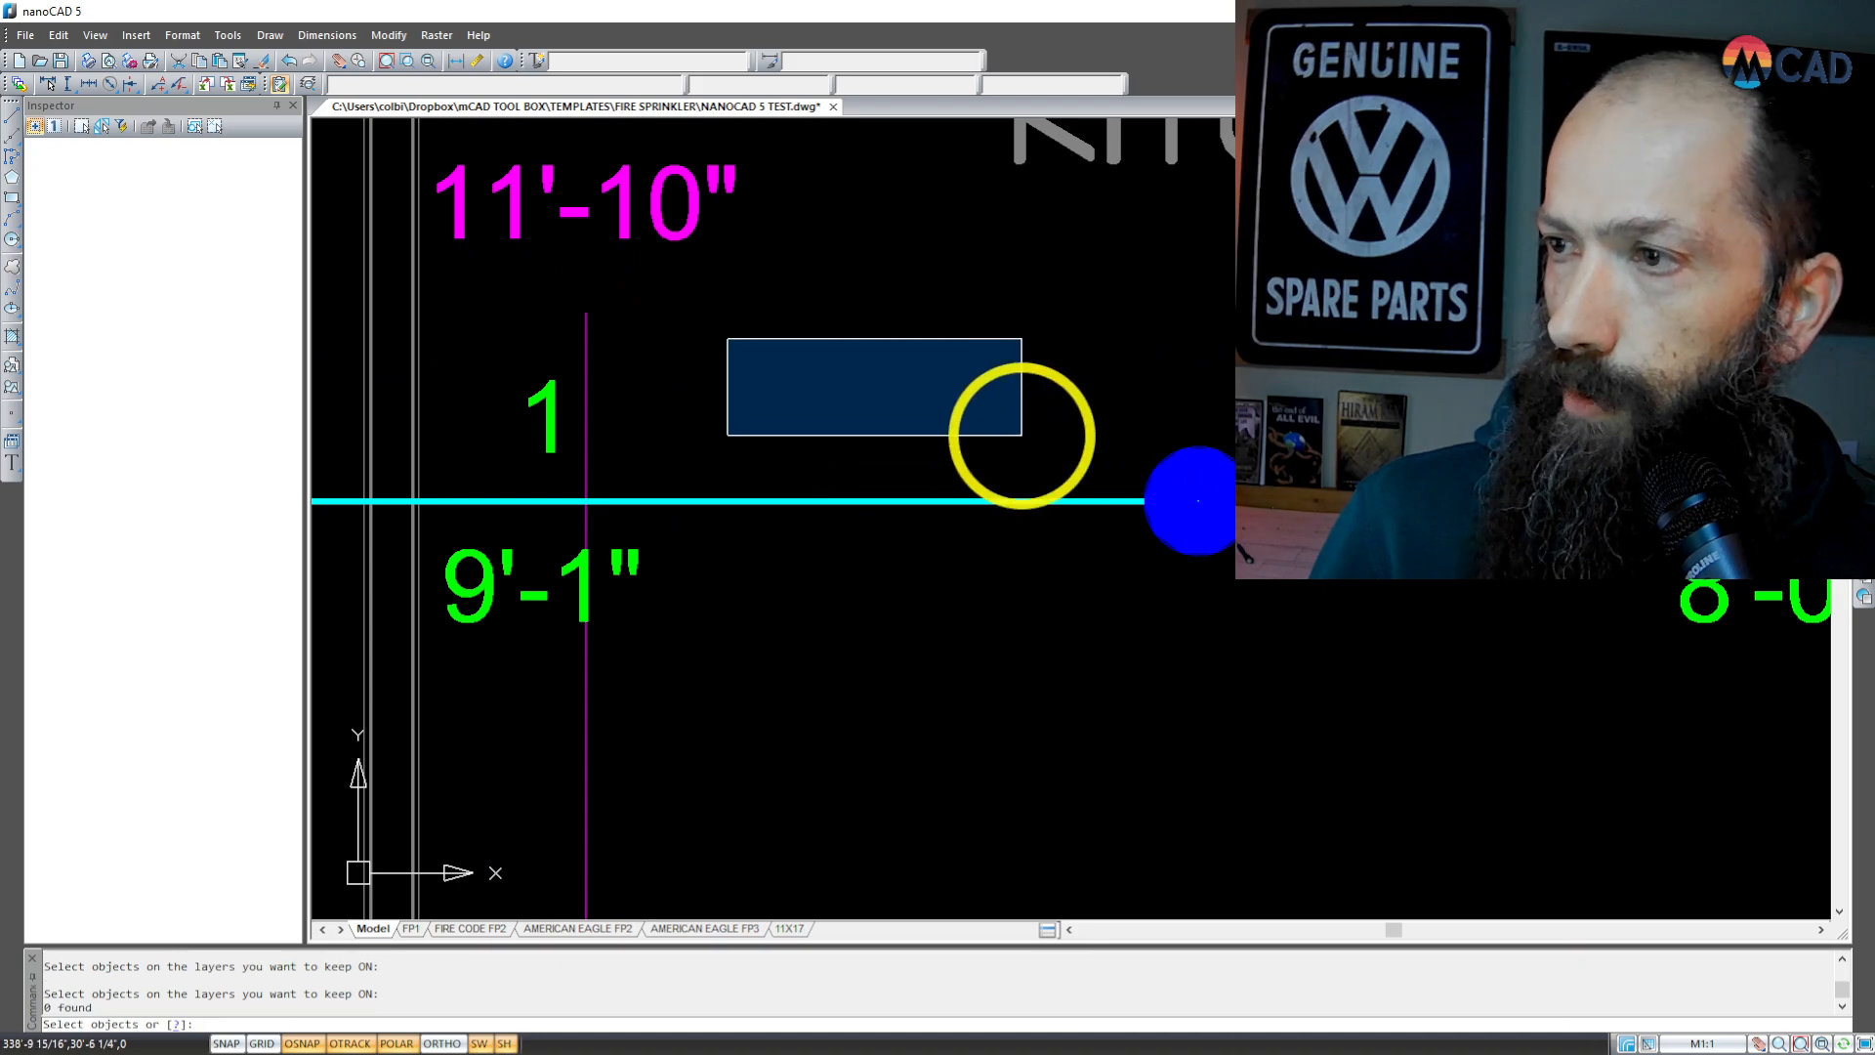
click(1026, 430)
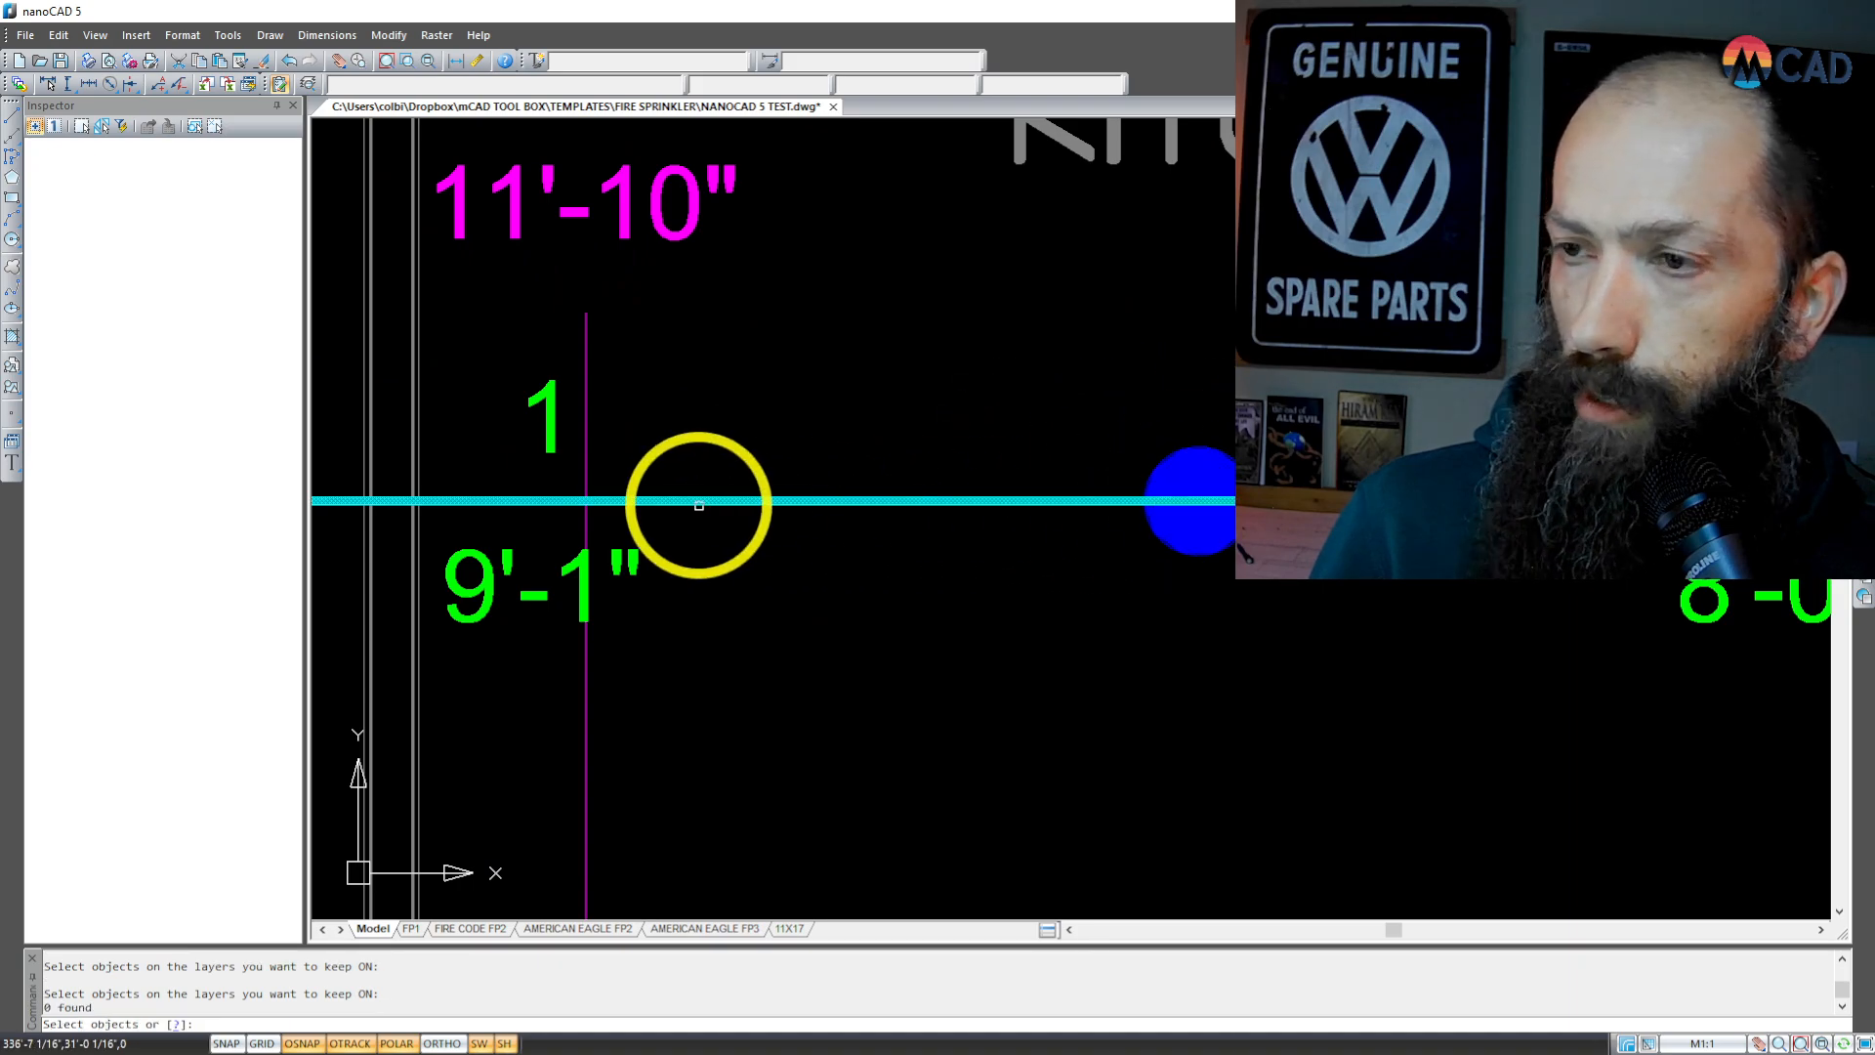
click(1257, 400)
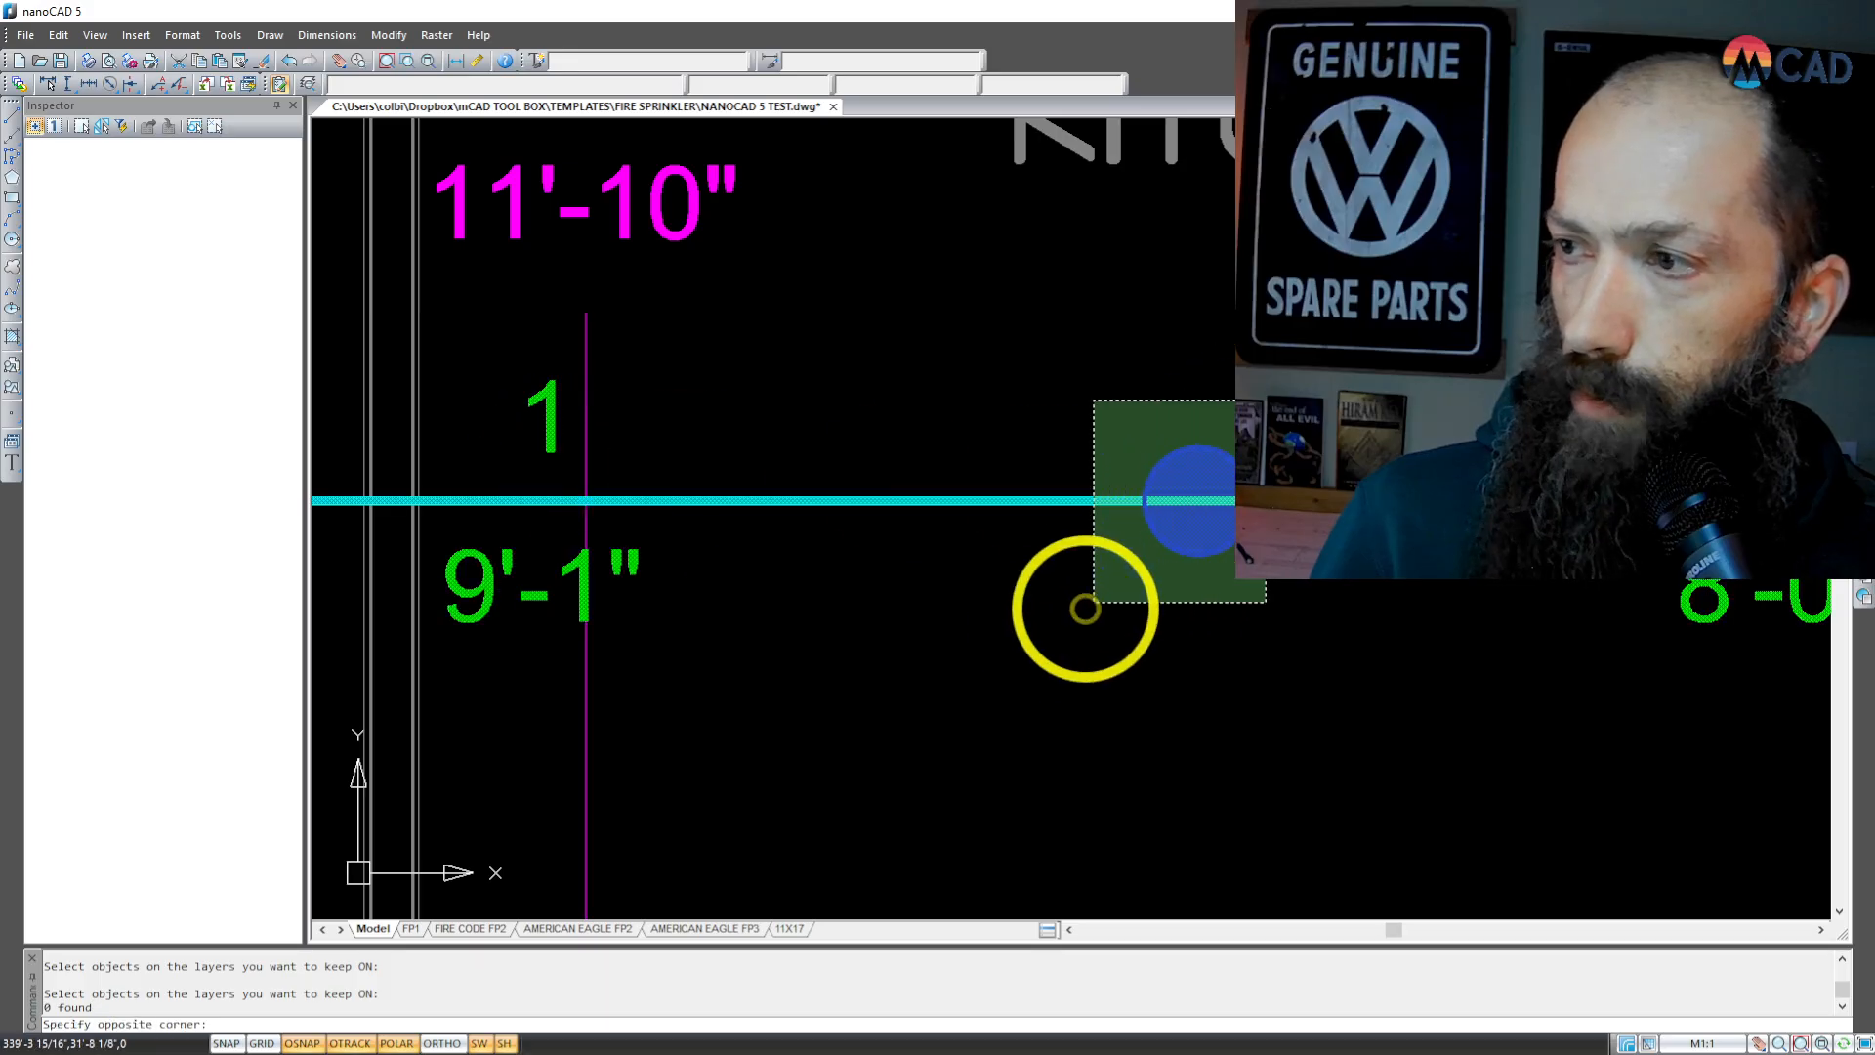
click(1080, 613)
scroll(1003, 632, down, 5)
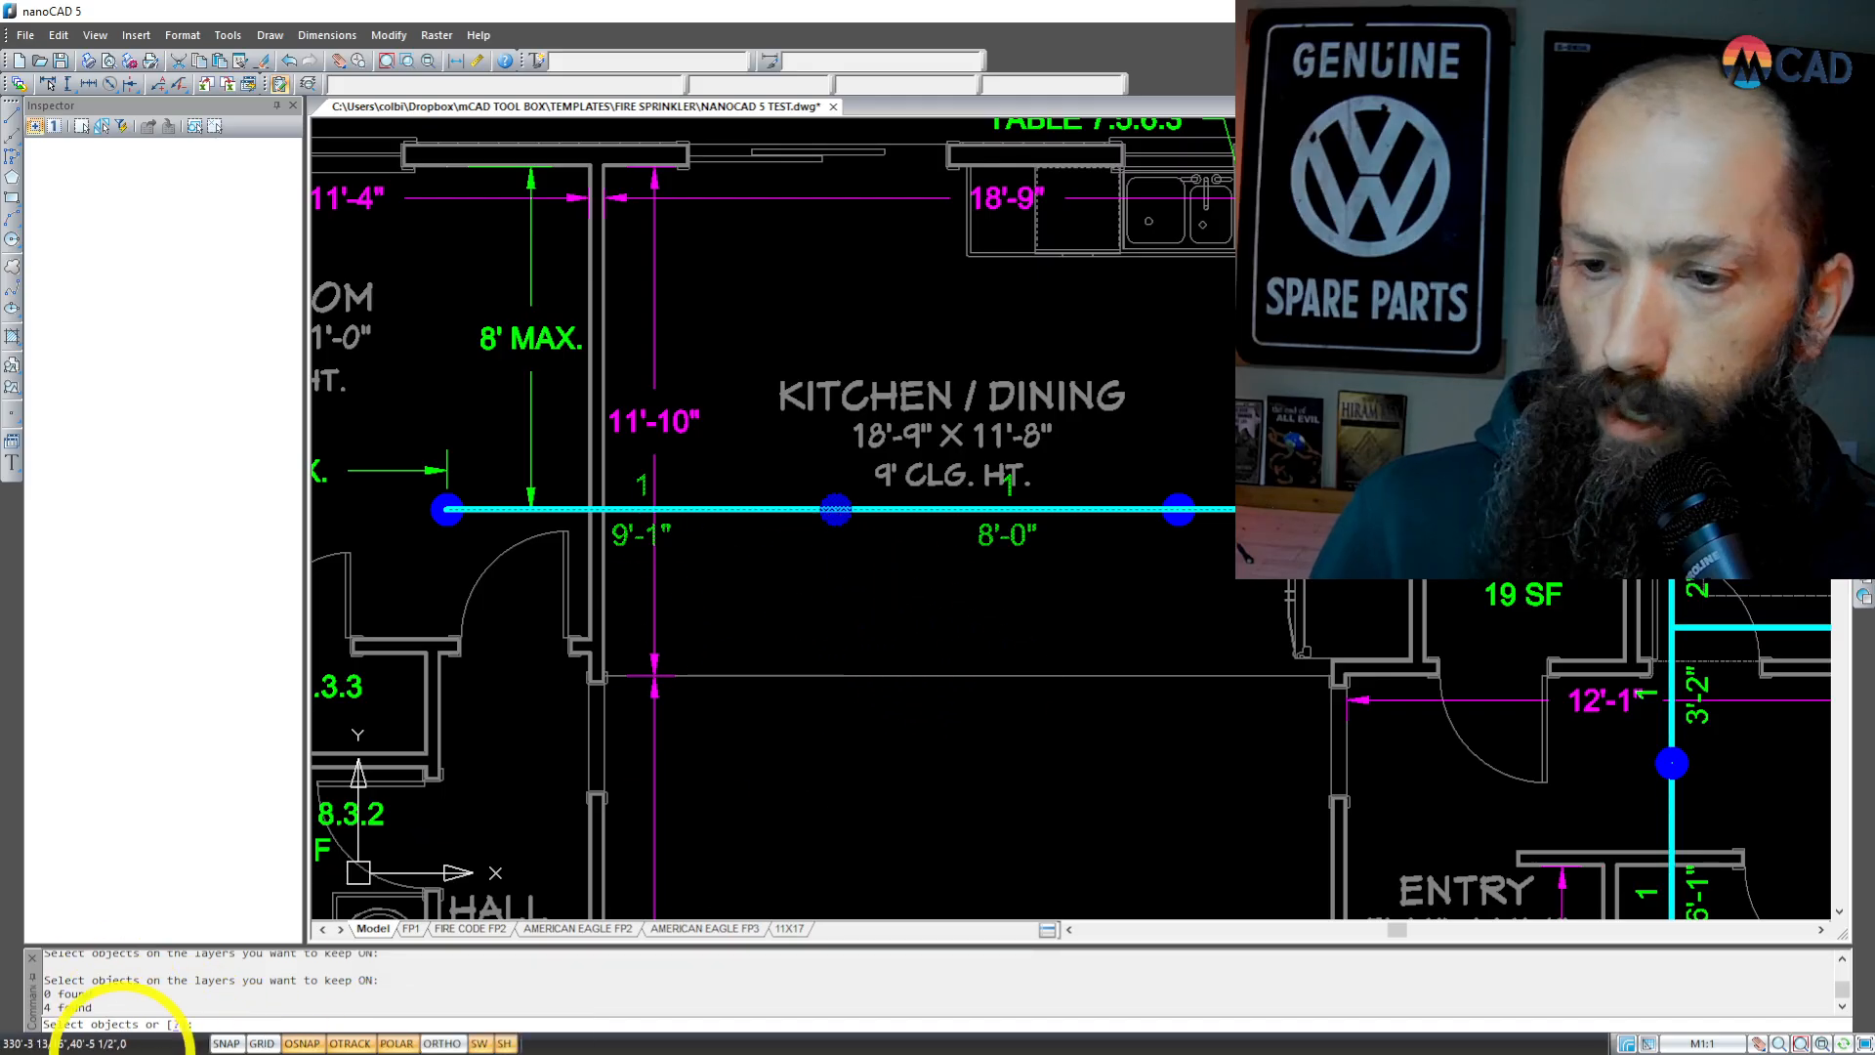
right_click(740, 603)
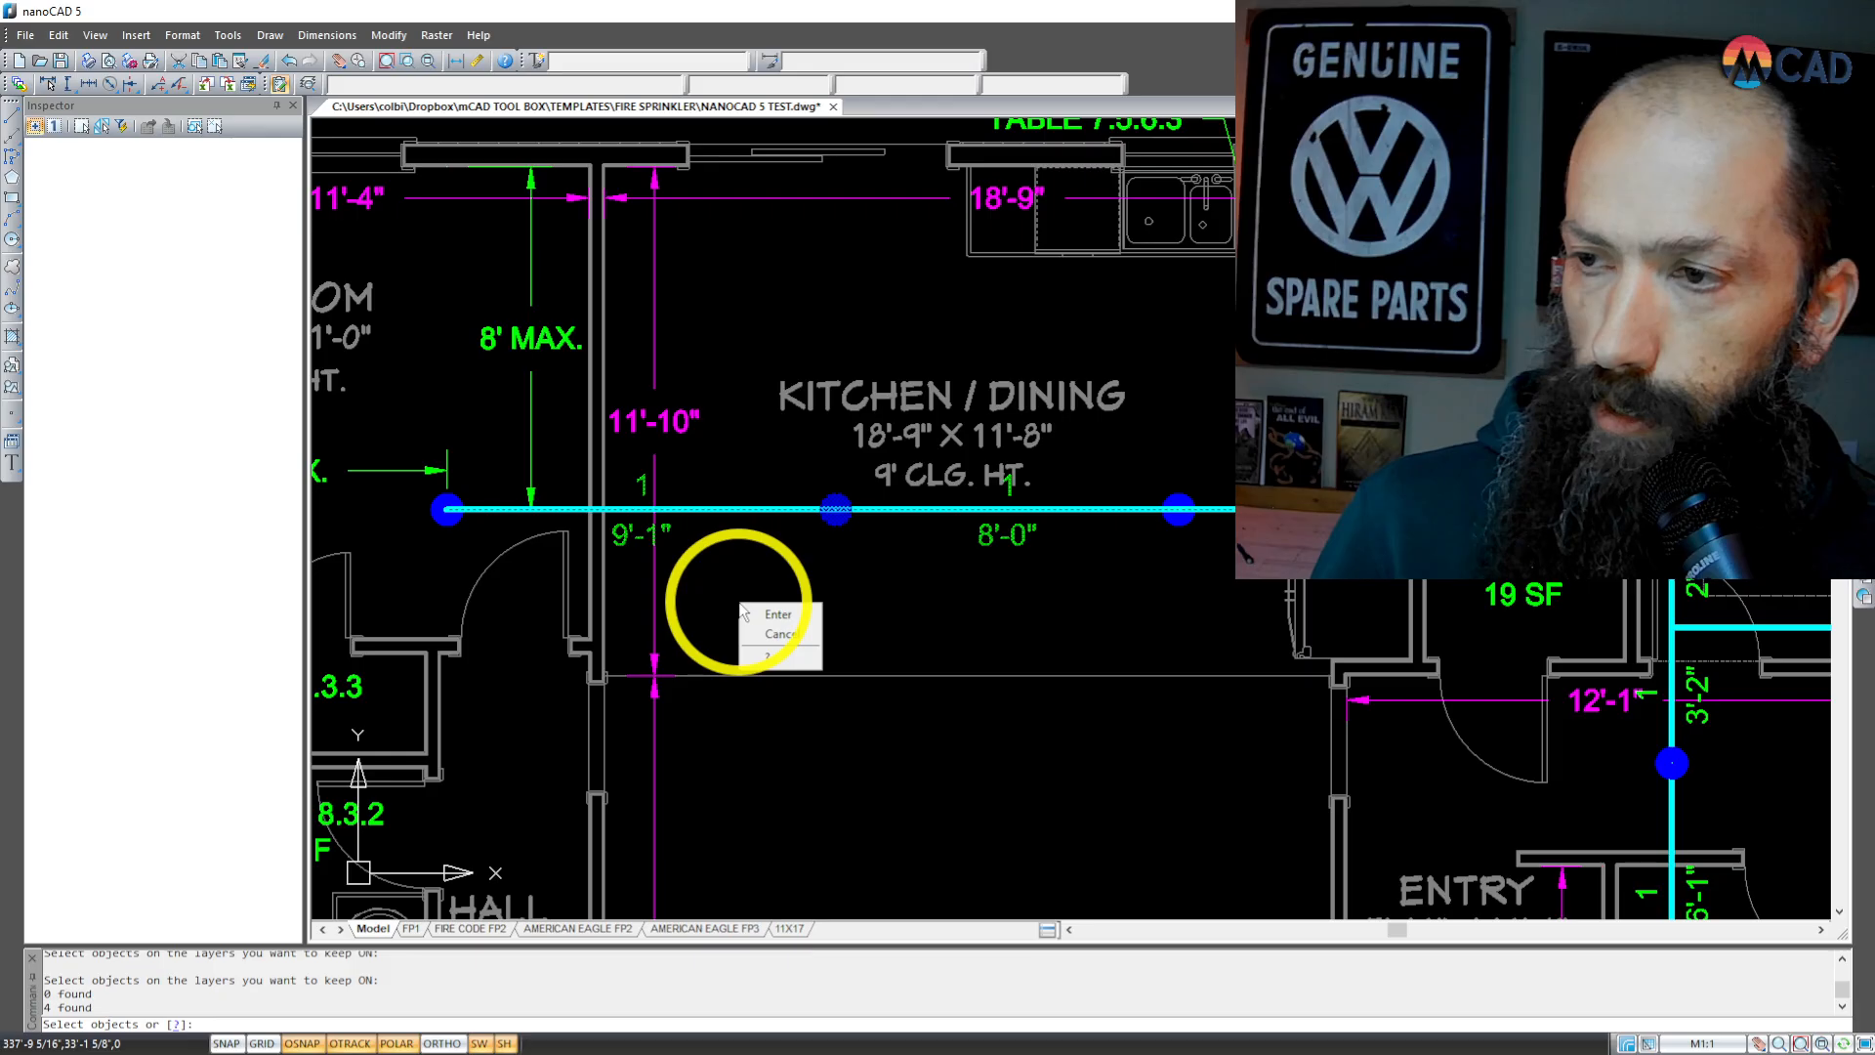
click(801, 618)
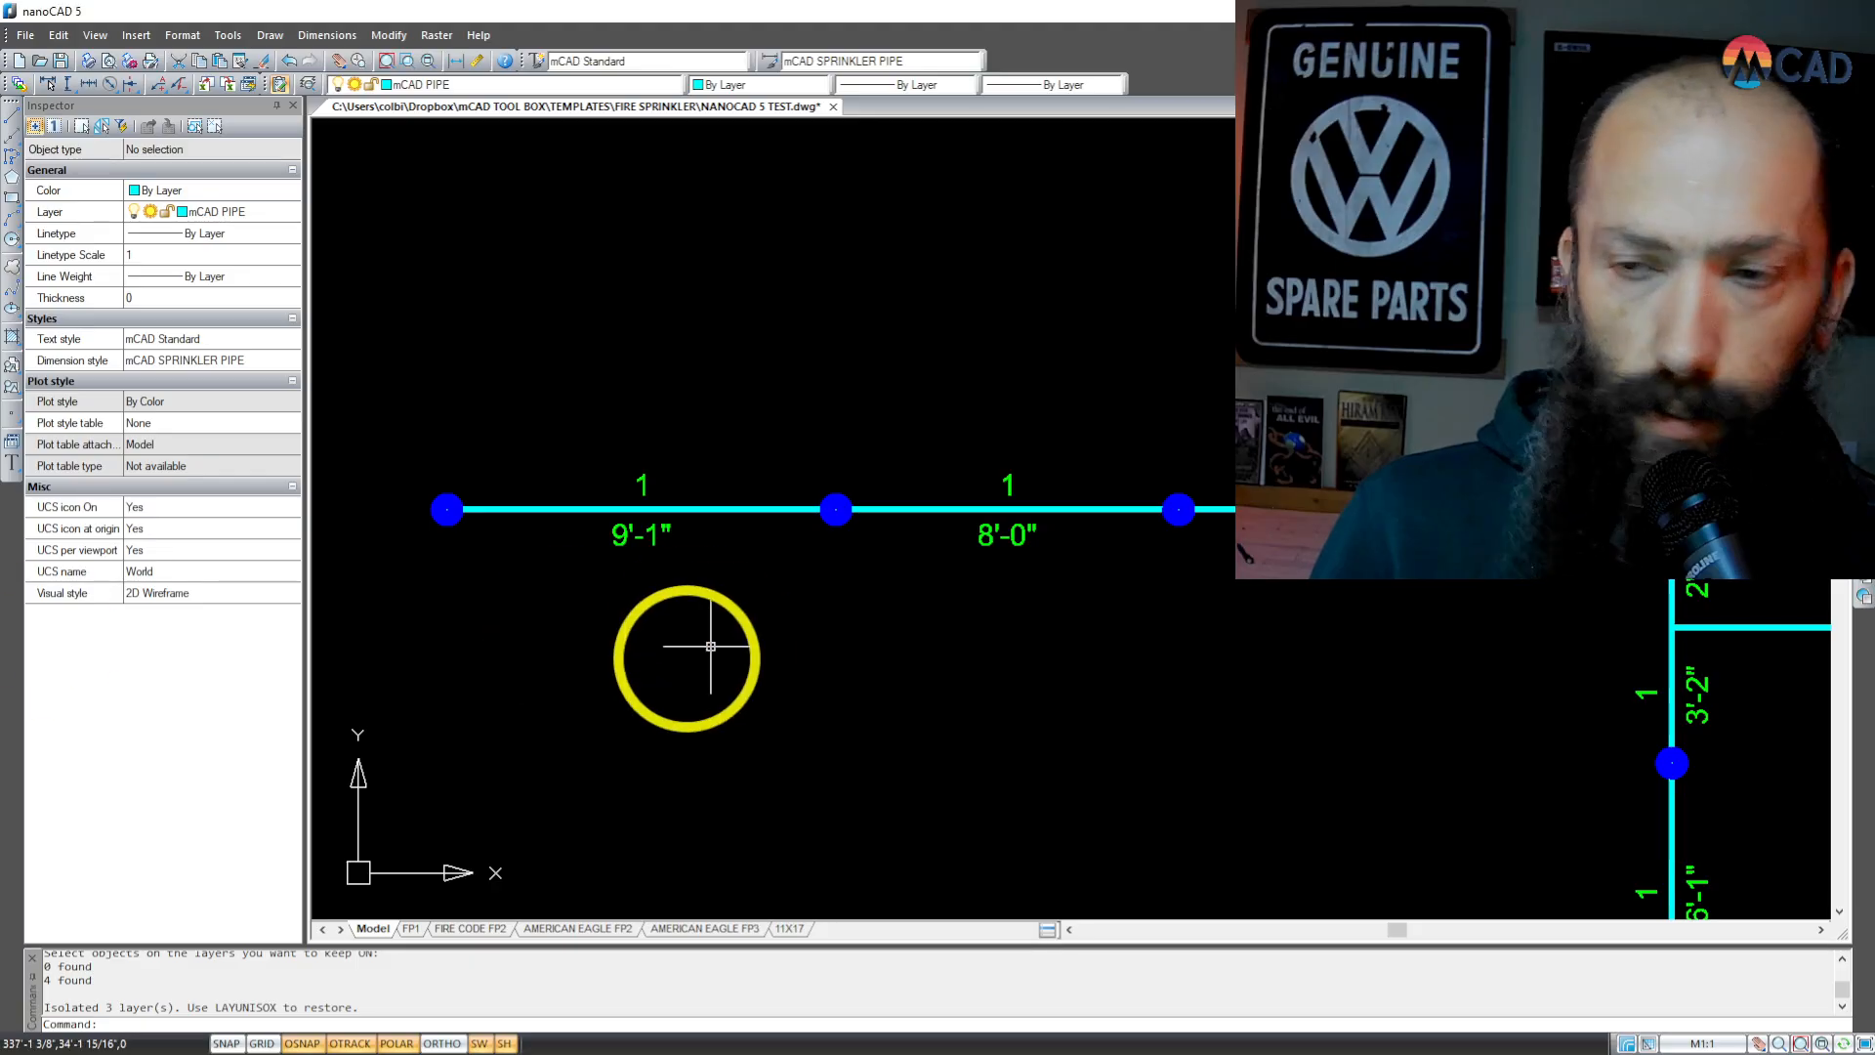
Step: Examine the isolated sprinkler piping layout across the whole floor plan
scroll(540, 447, down, 3)
scroll(466, 395, up, 2)
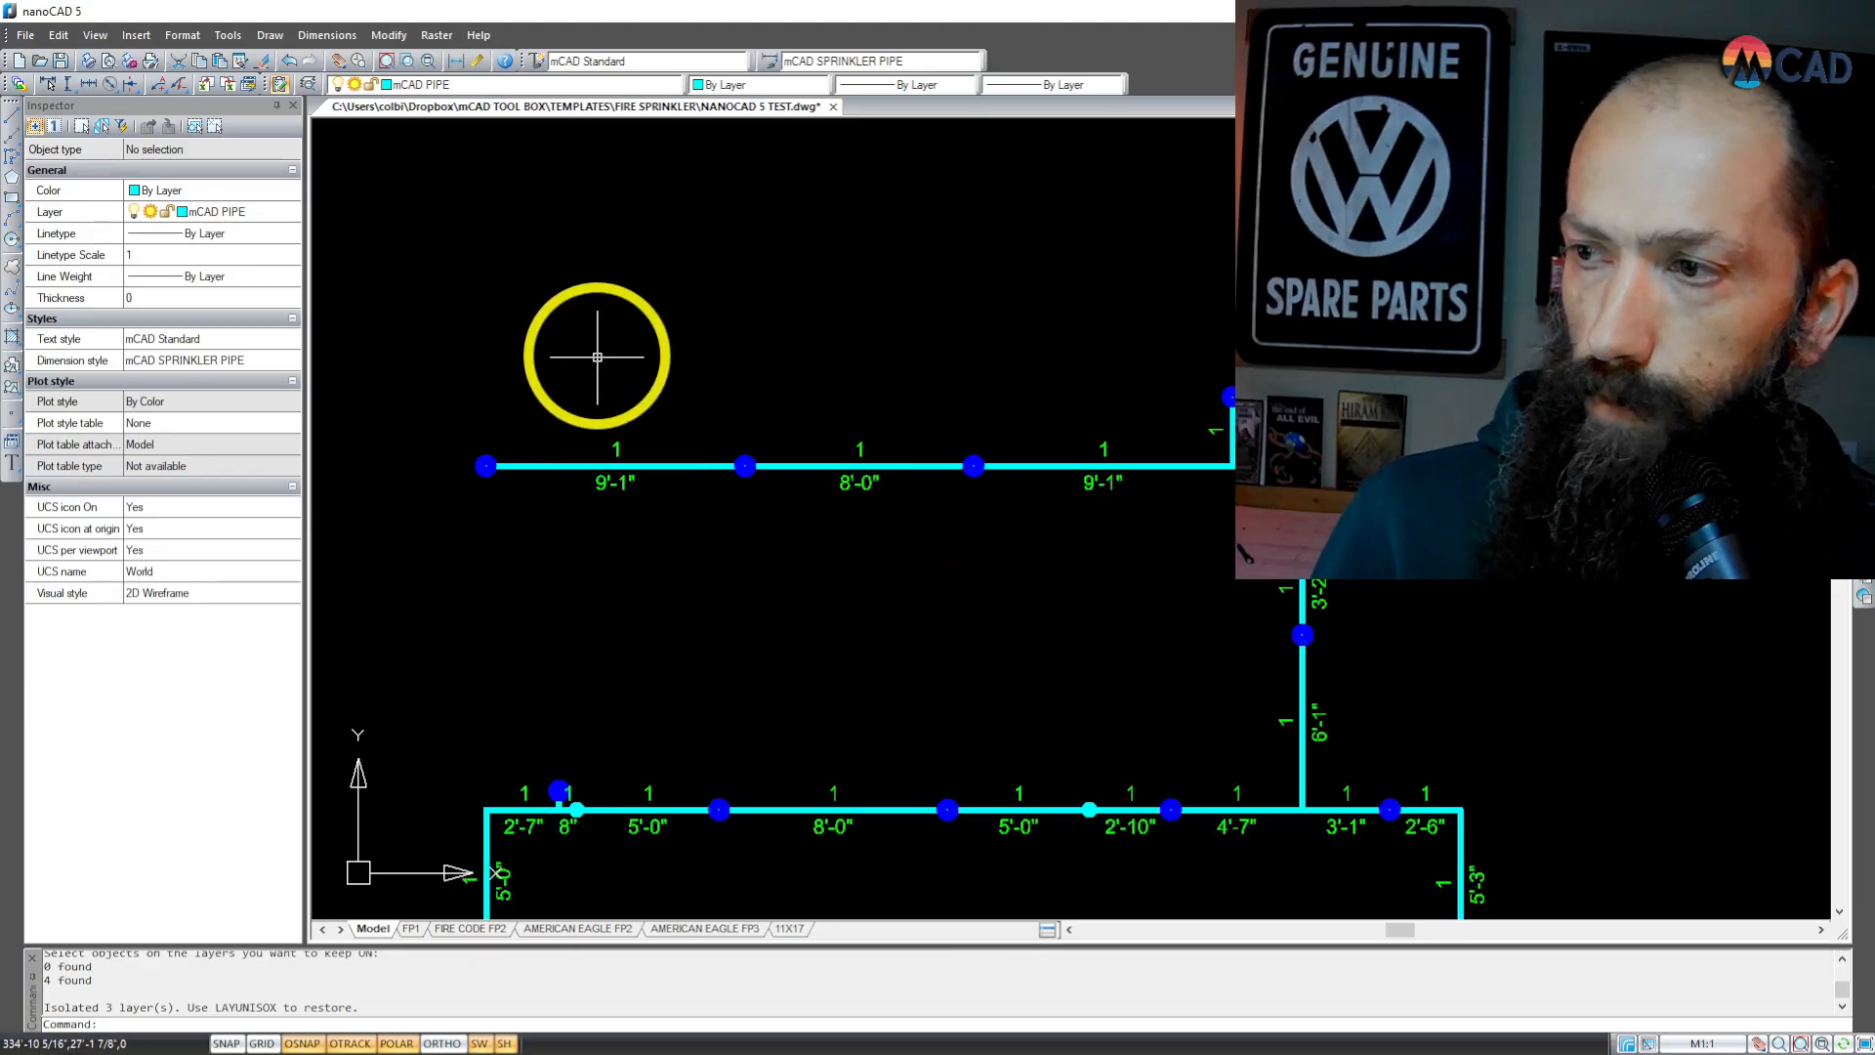
scroll(597, 357, down, 1)
scroll(511, 528, up, 2)
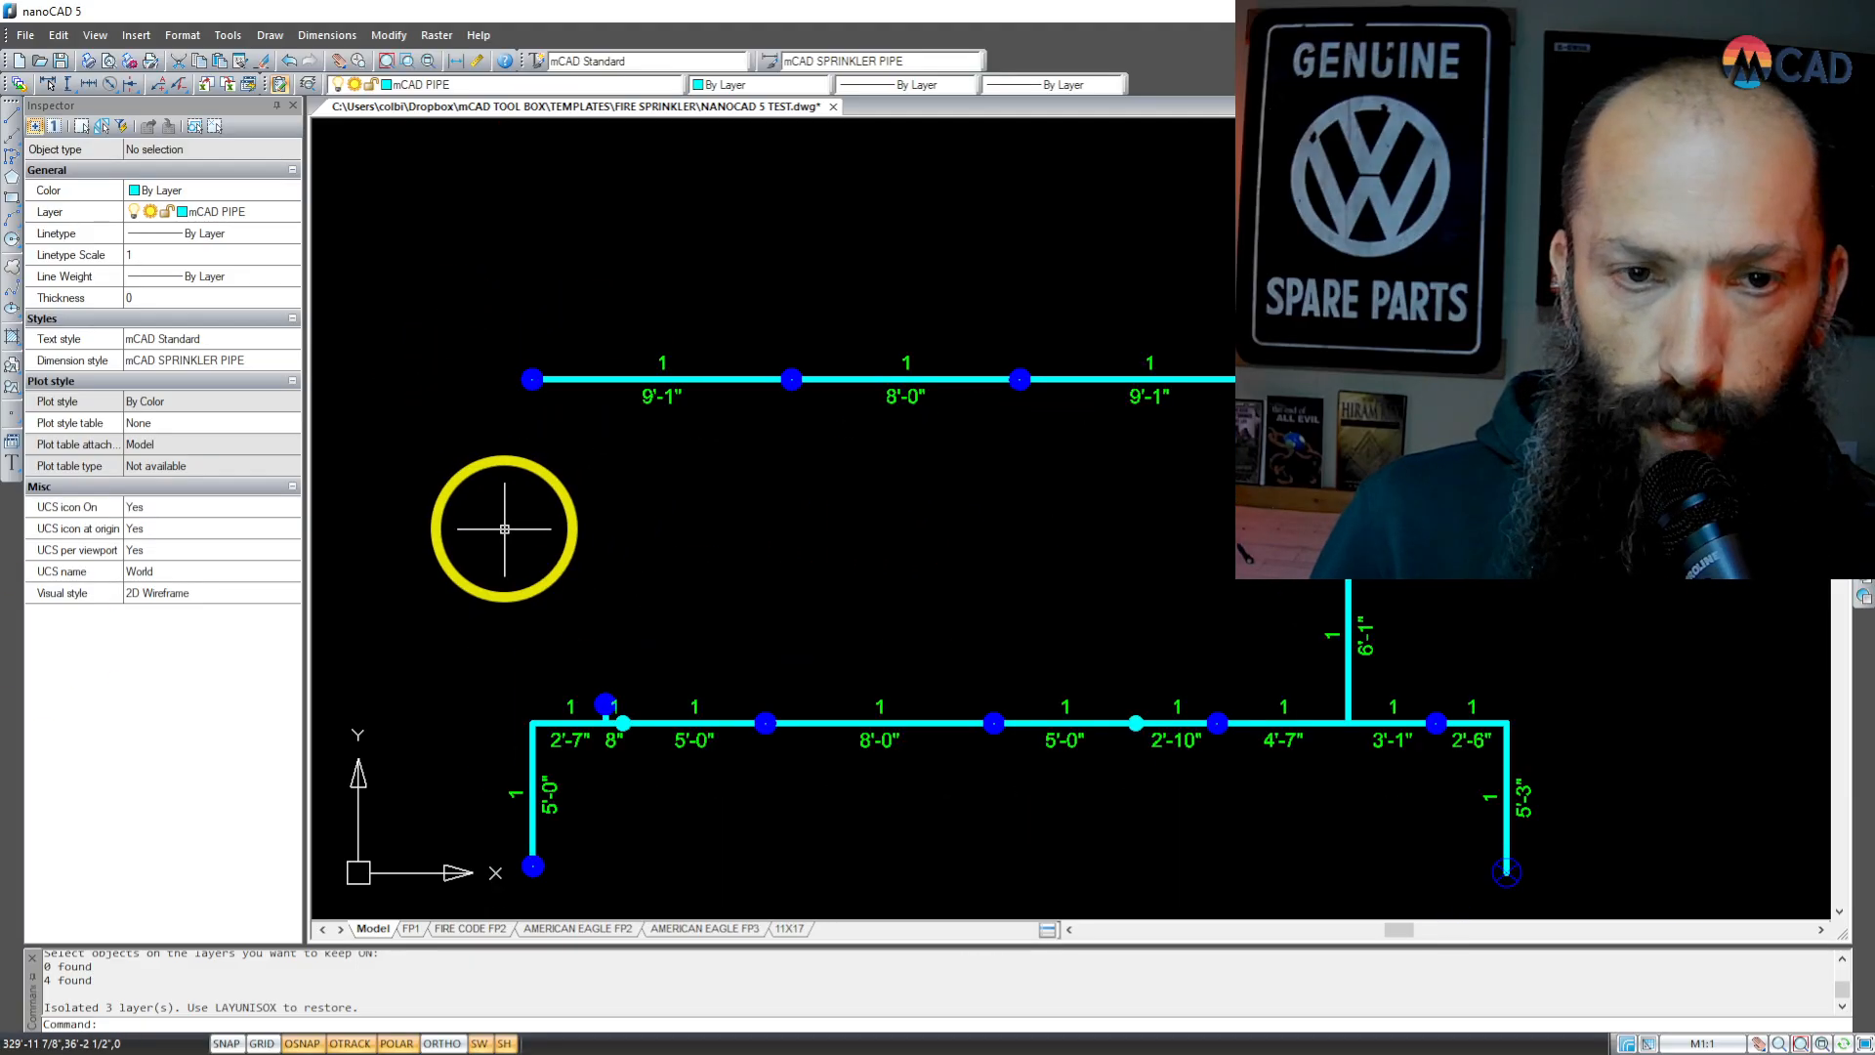
scroll(517, 528, down, 2)
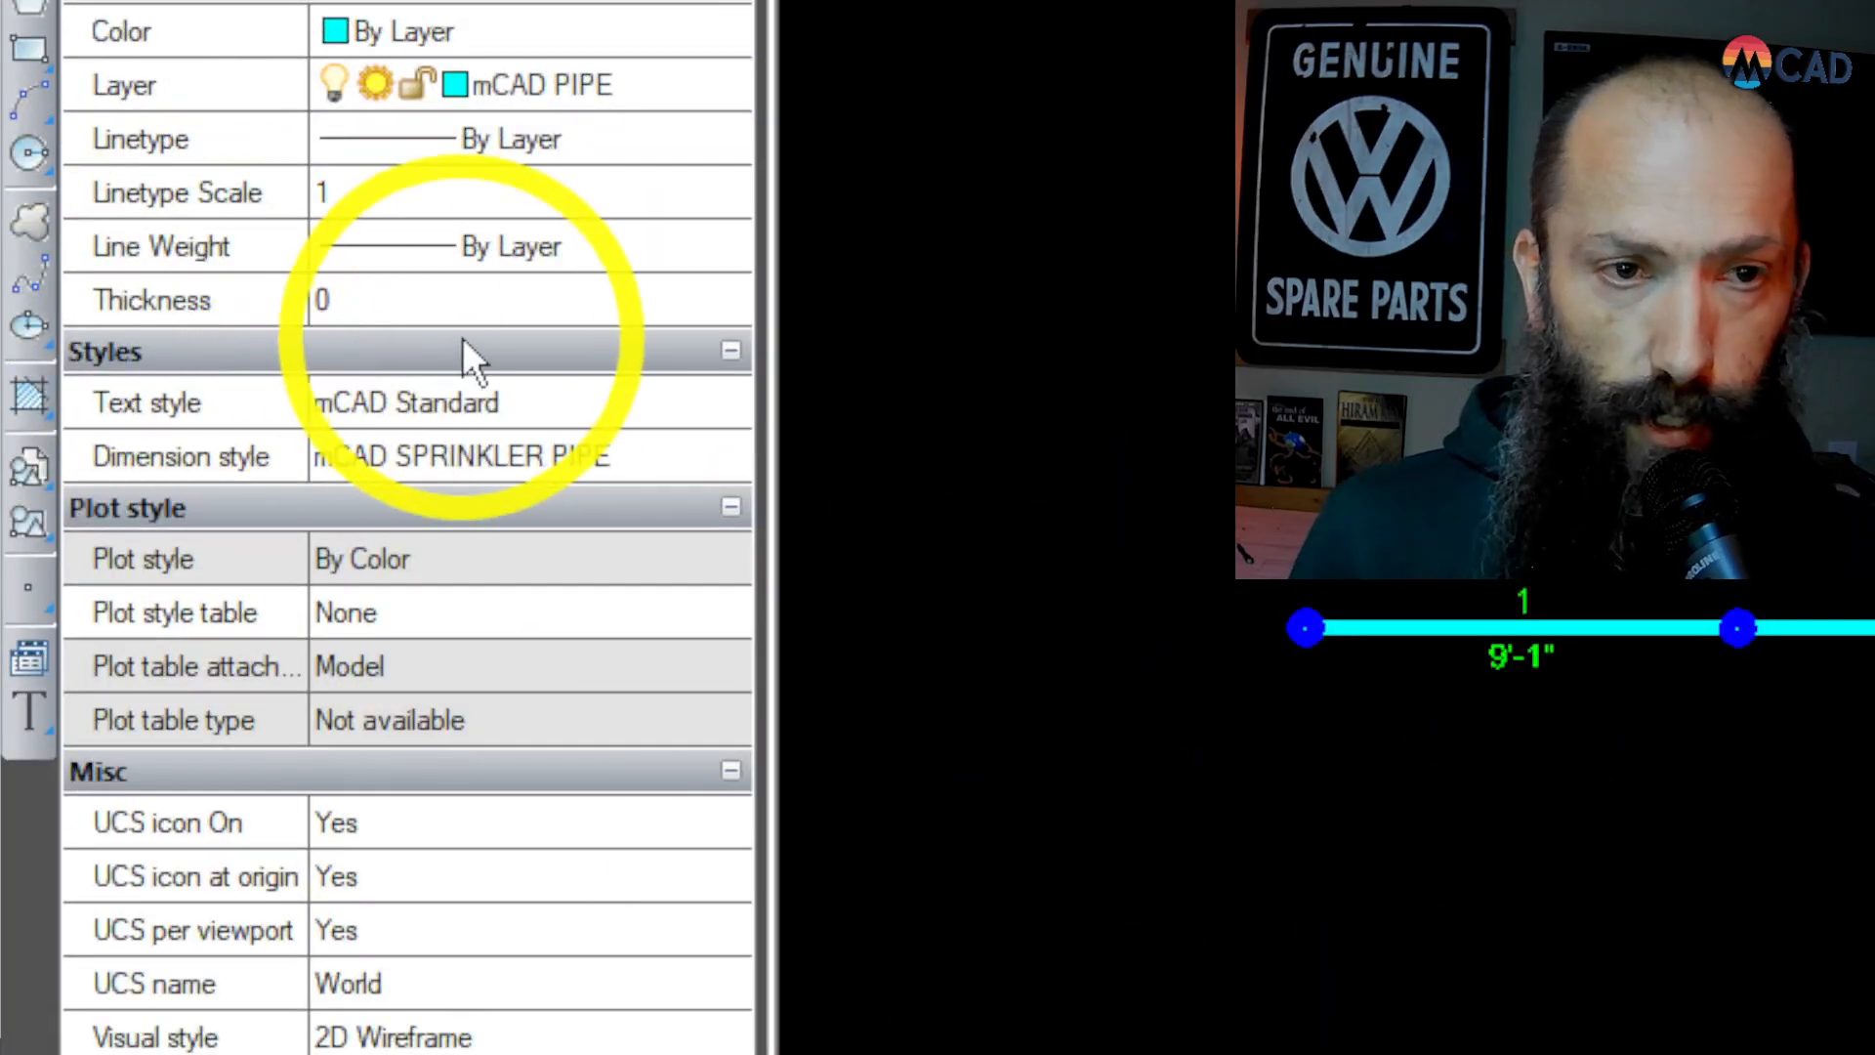
scroll(705, 514, down, 7)
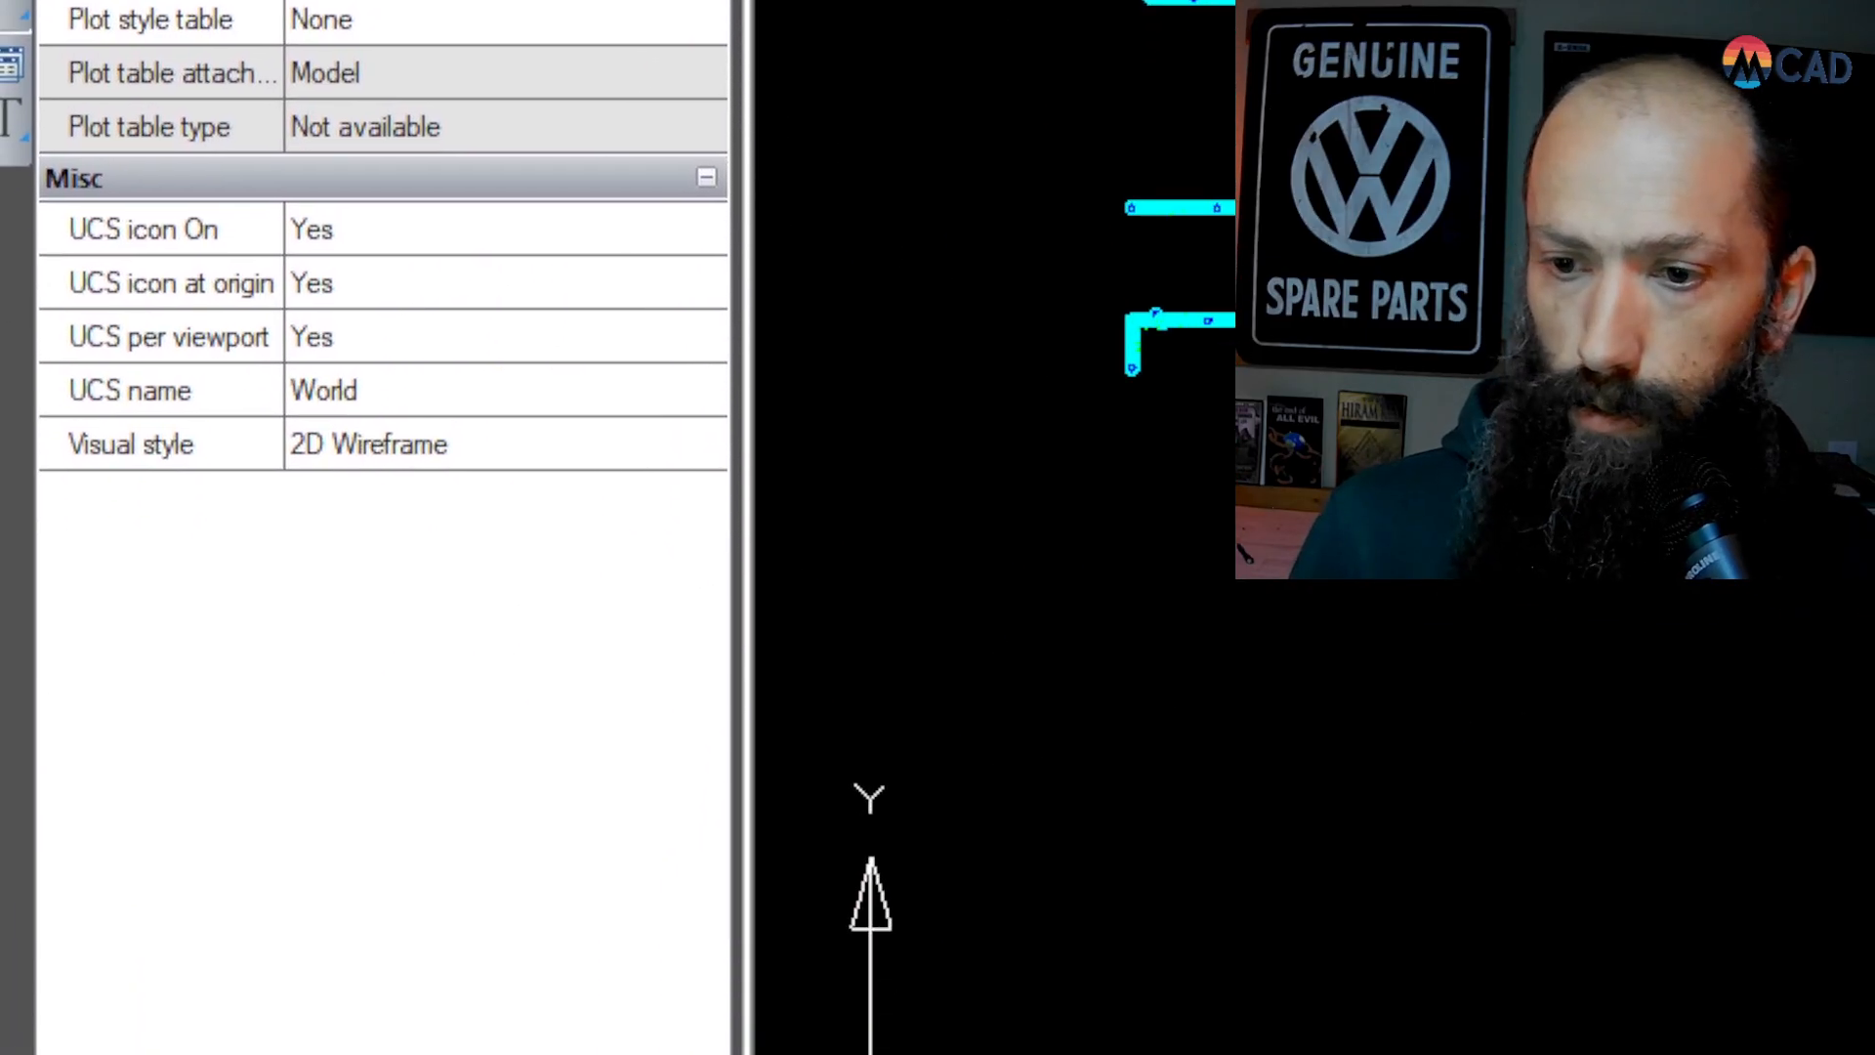
scroll(1059, 313, up, 4)
scroll(1855, 195, down, 2)
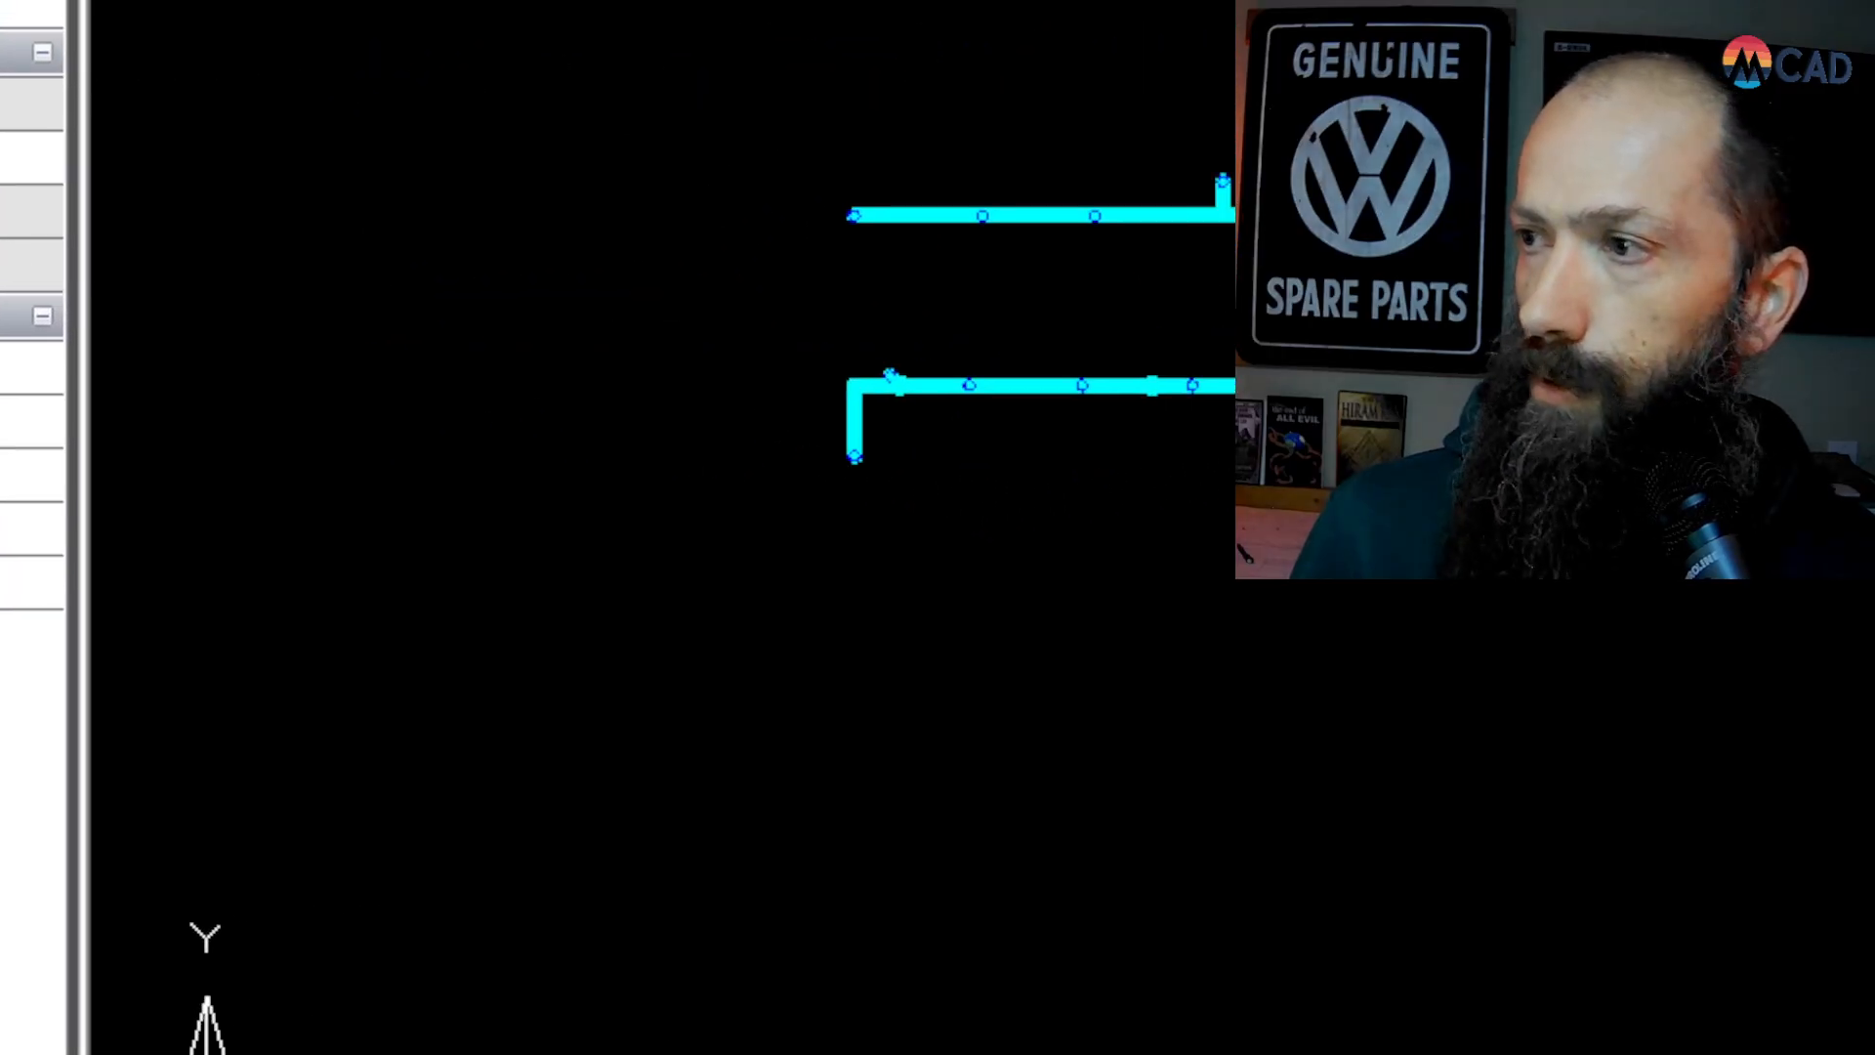
scroll(1216, 78, up, 6)
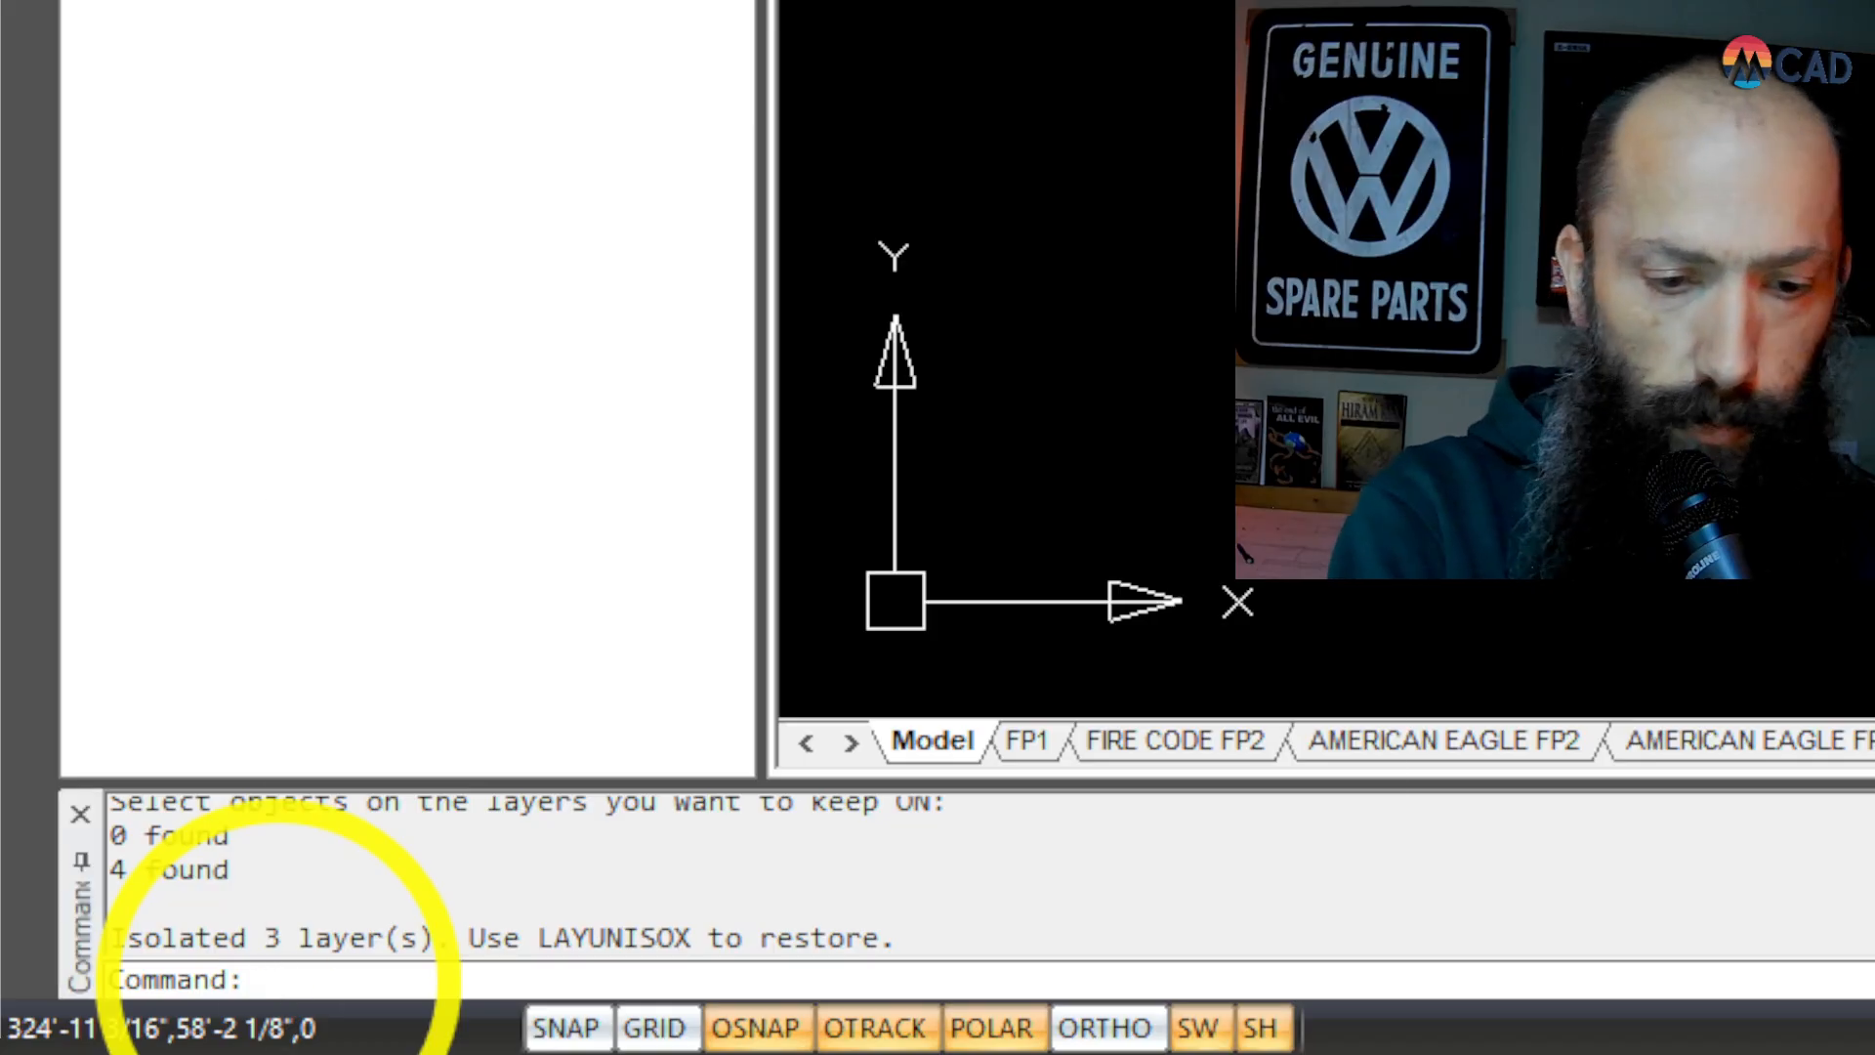
Step: Restore all the hidden floor plan layers with the LAYUNISOX command
text(lay)
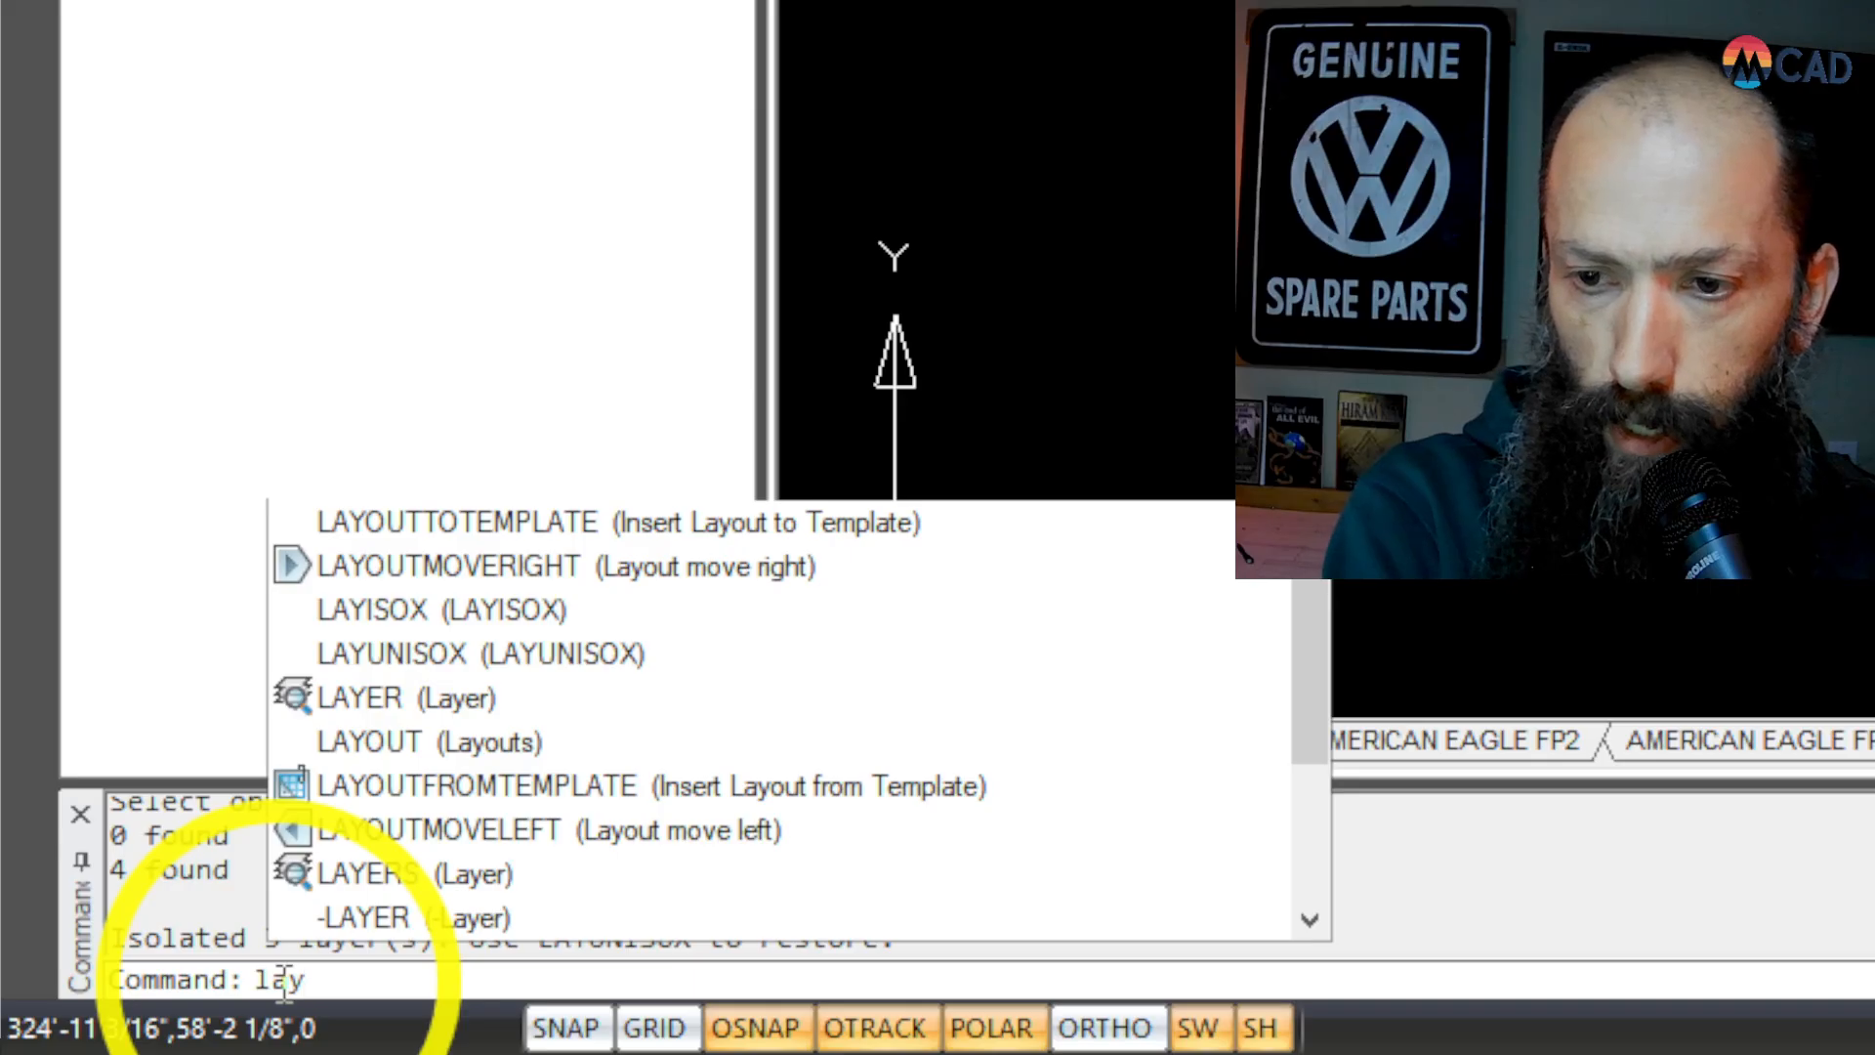
text(unis)
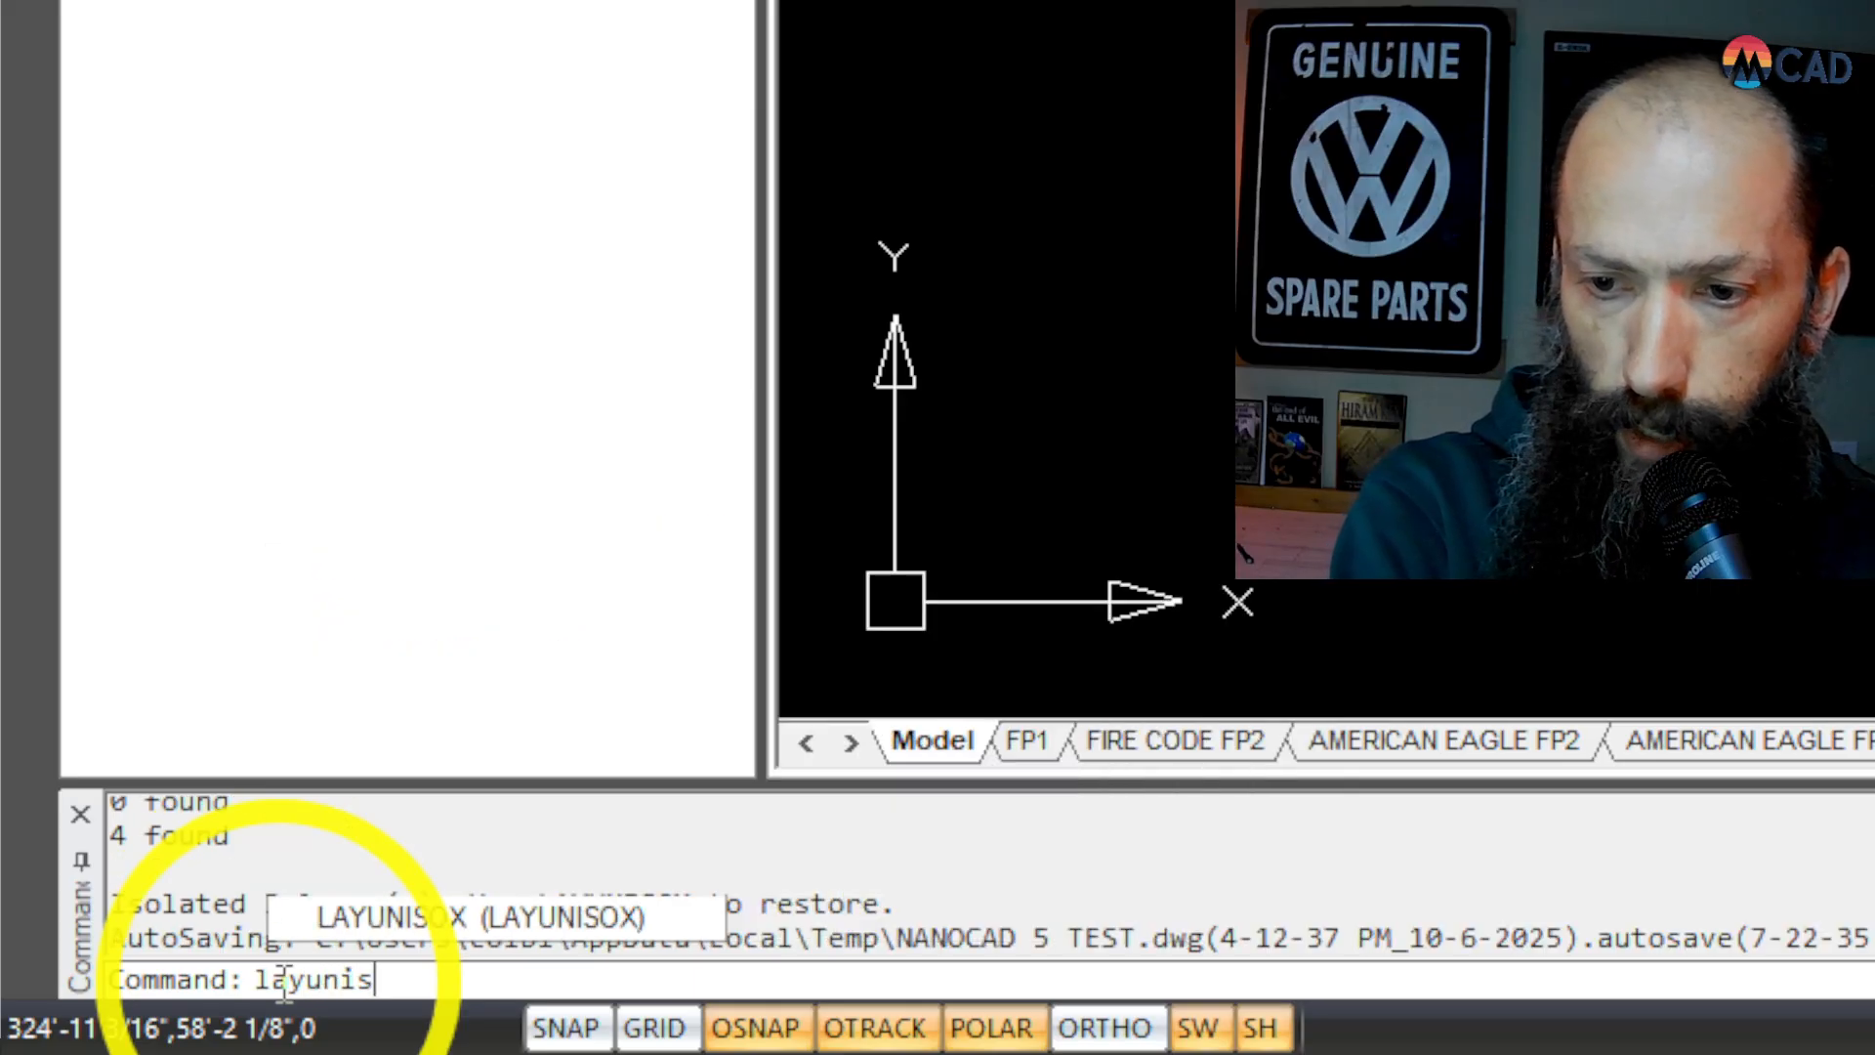
text(ox)
key(Return)
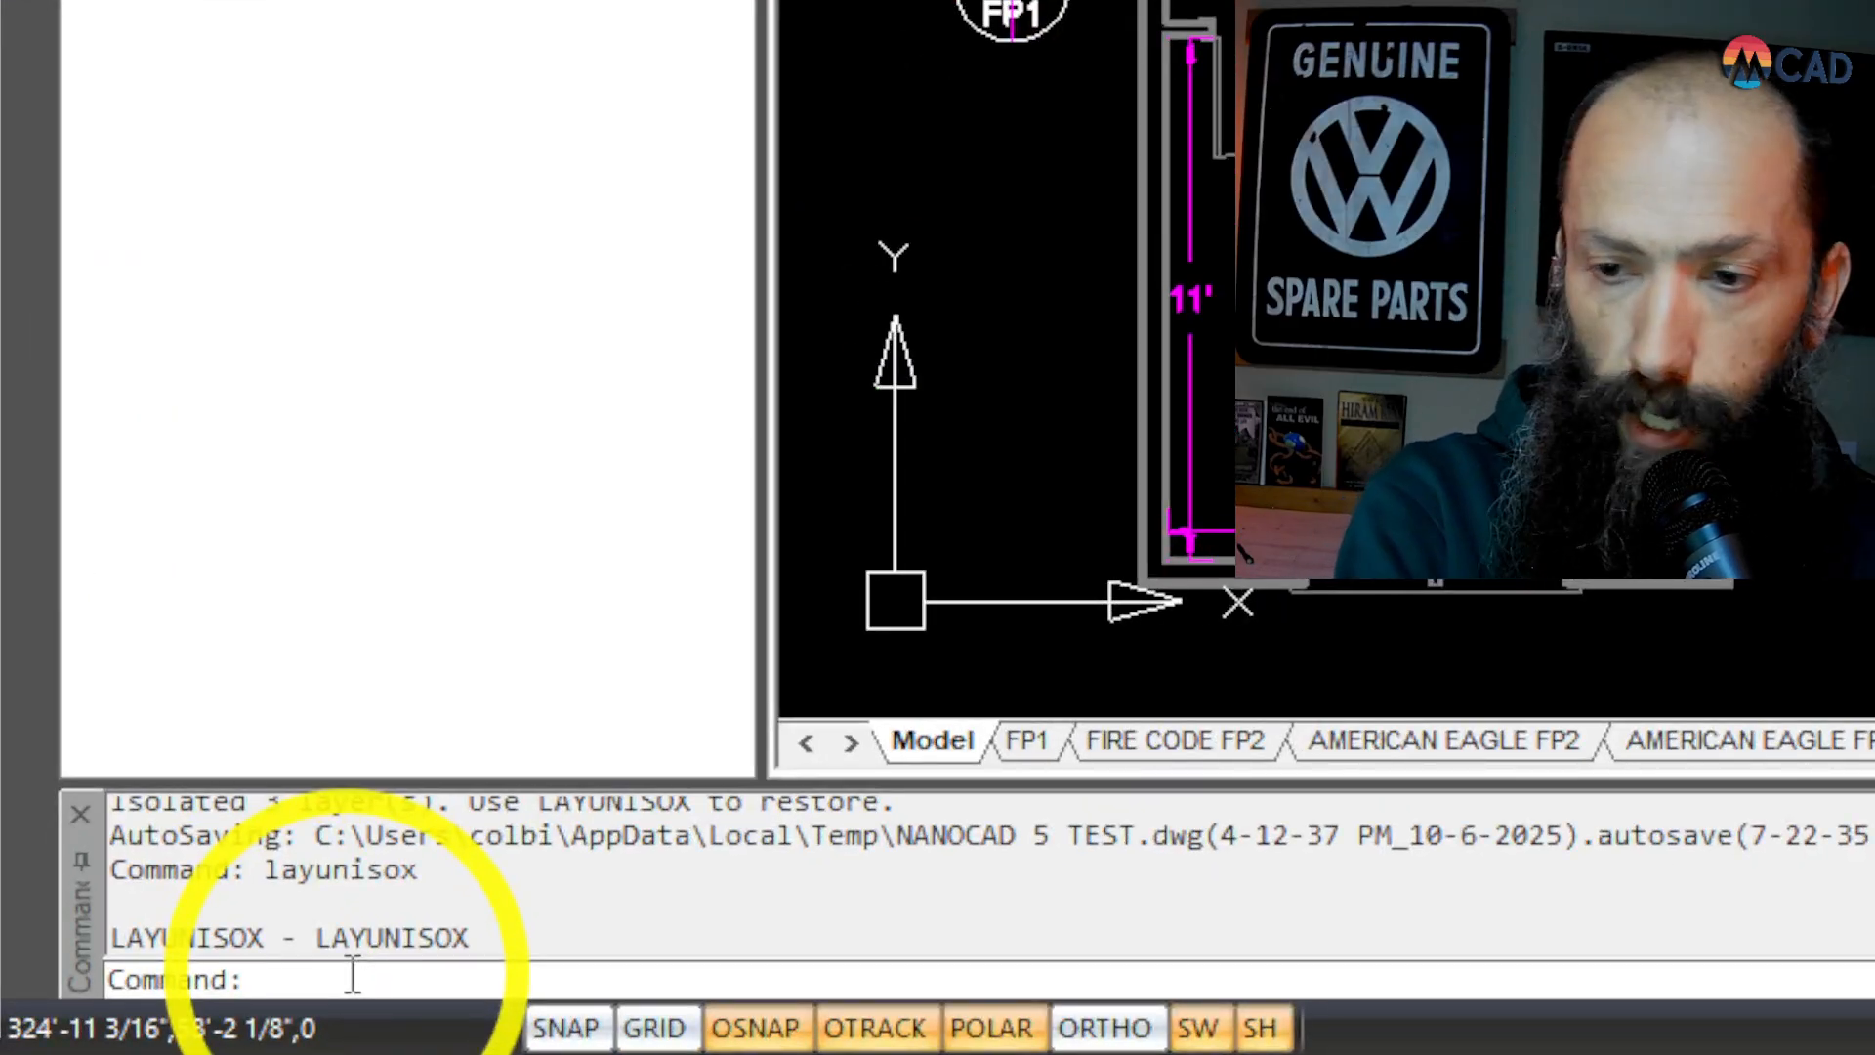
Step: Measure the total pipe length with PIPELENGTH, window-selecting the sprinkler piping from the upper bedroom to the garage
click(351, 974)
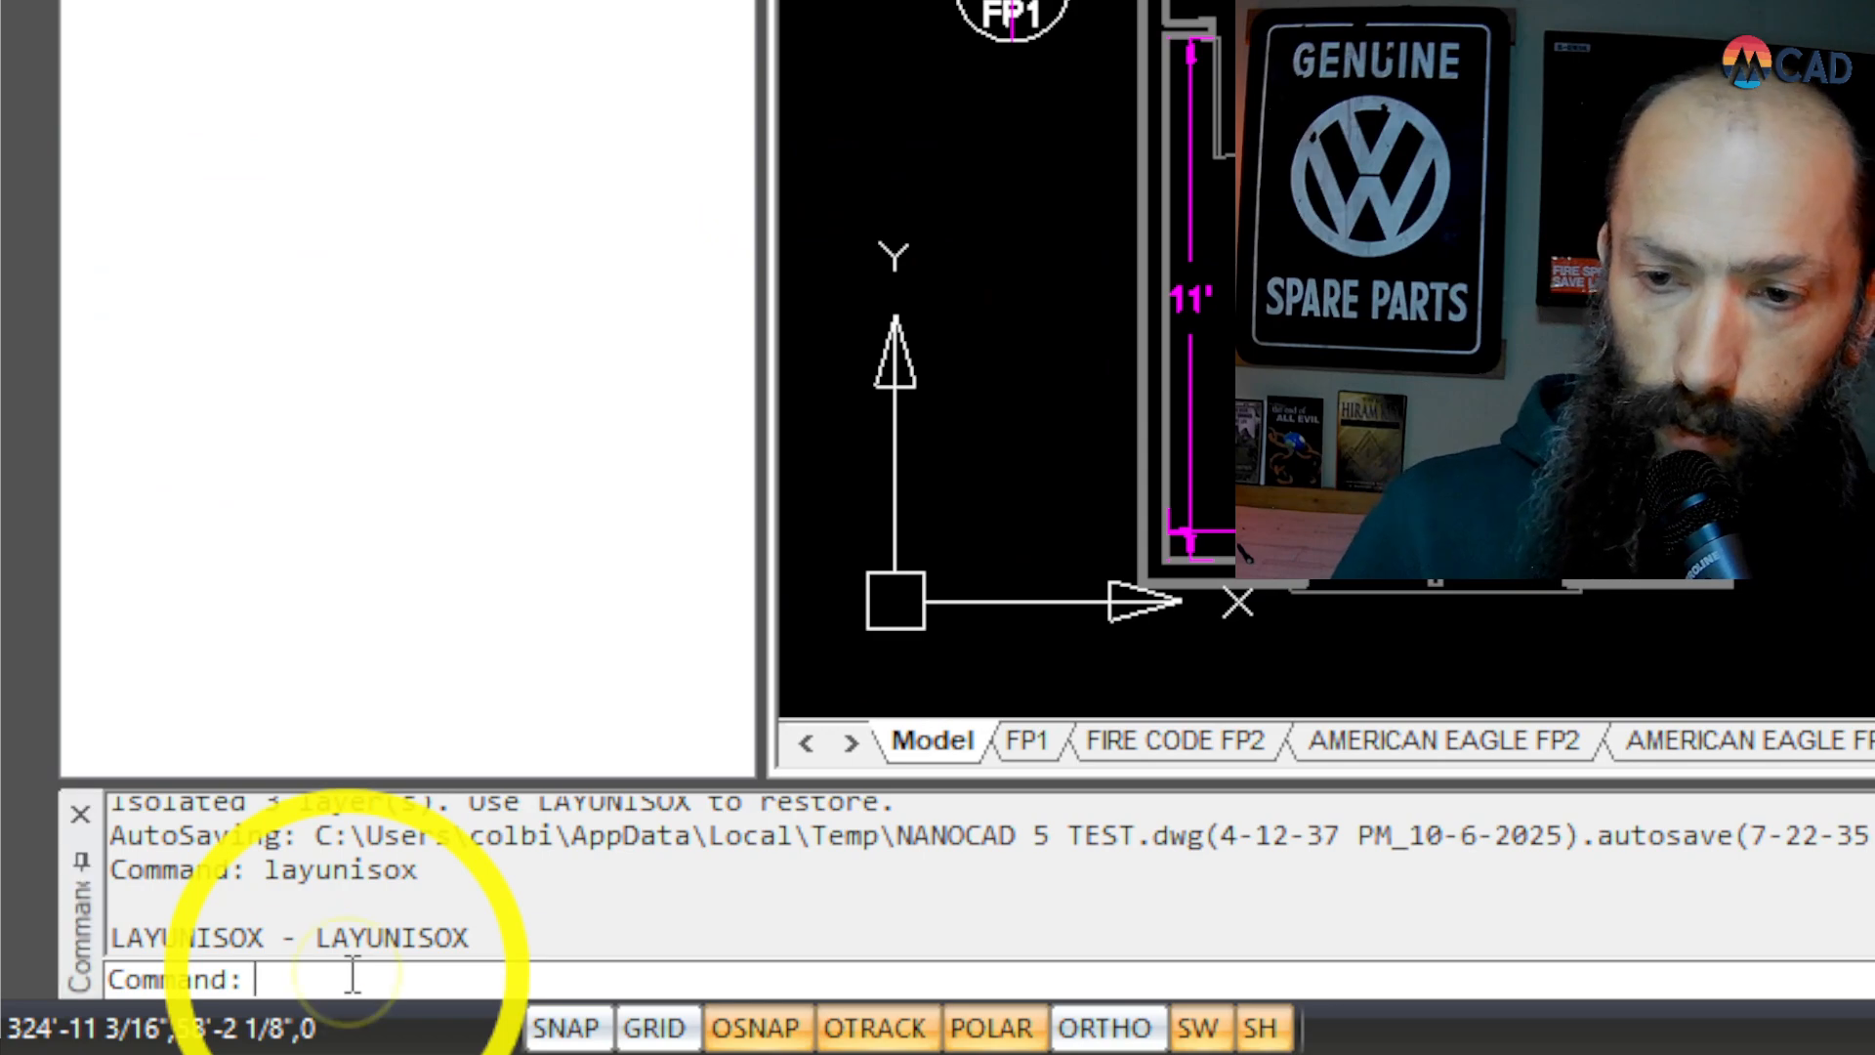
text(pipe)
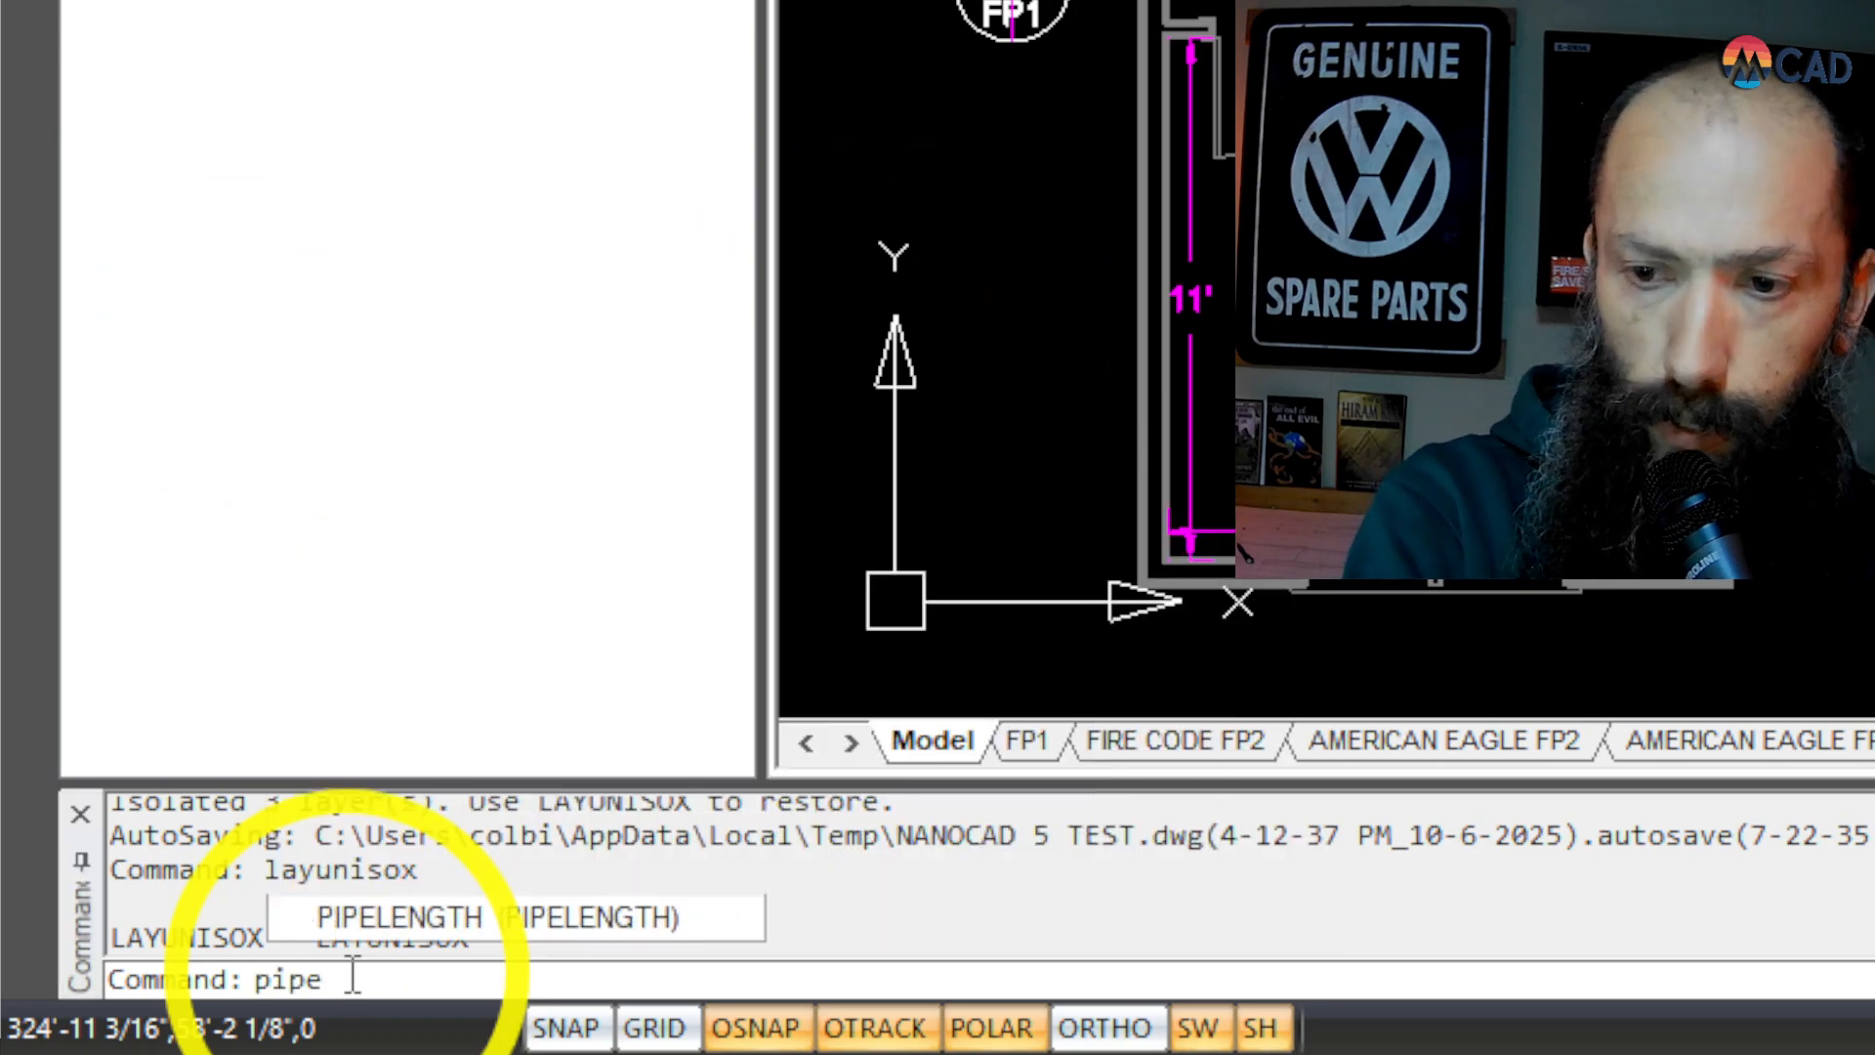
text(length)
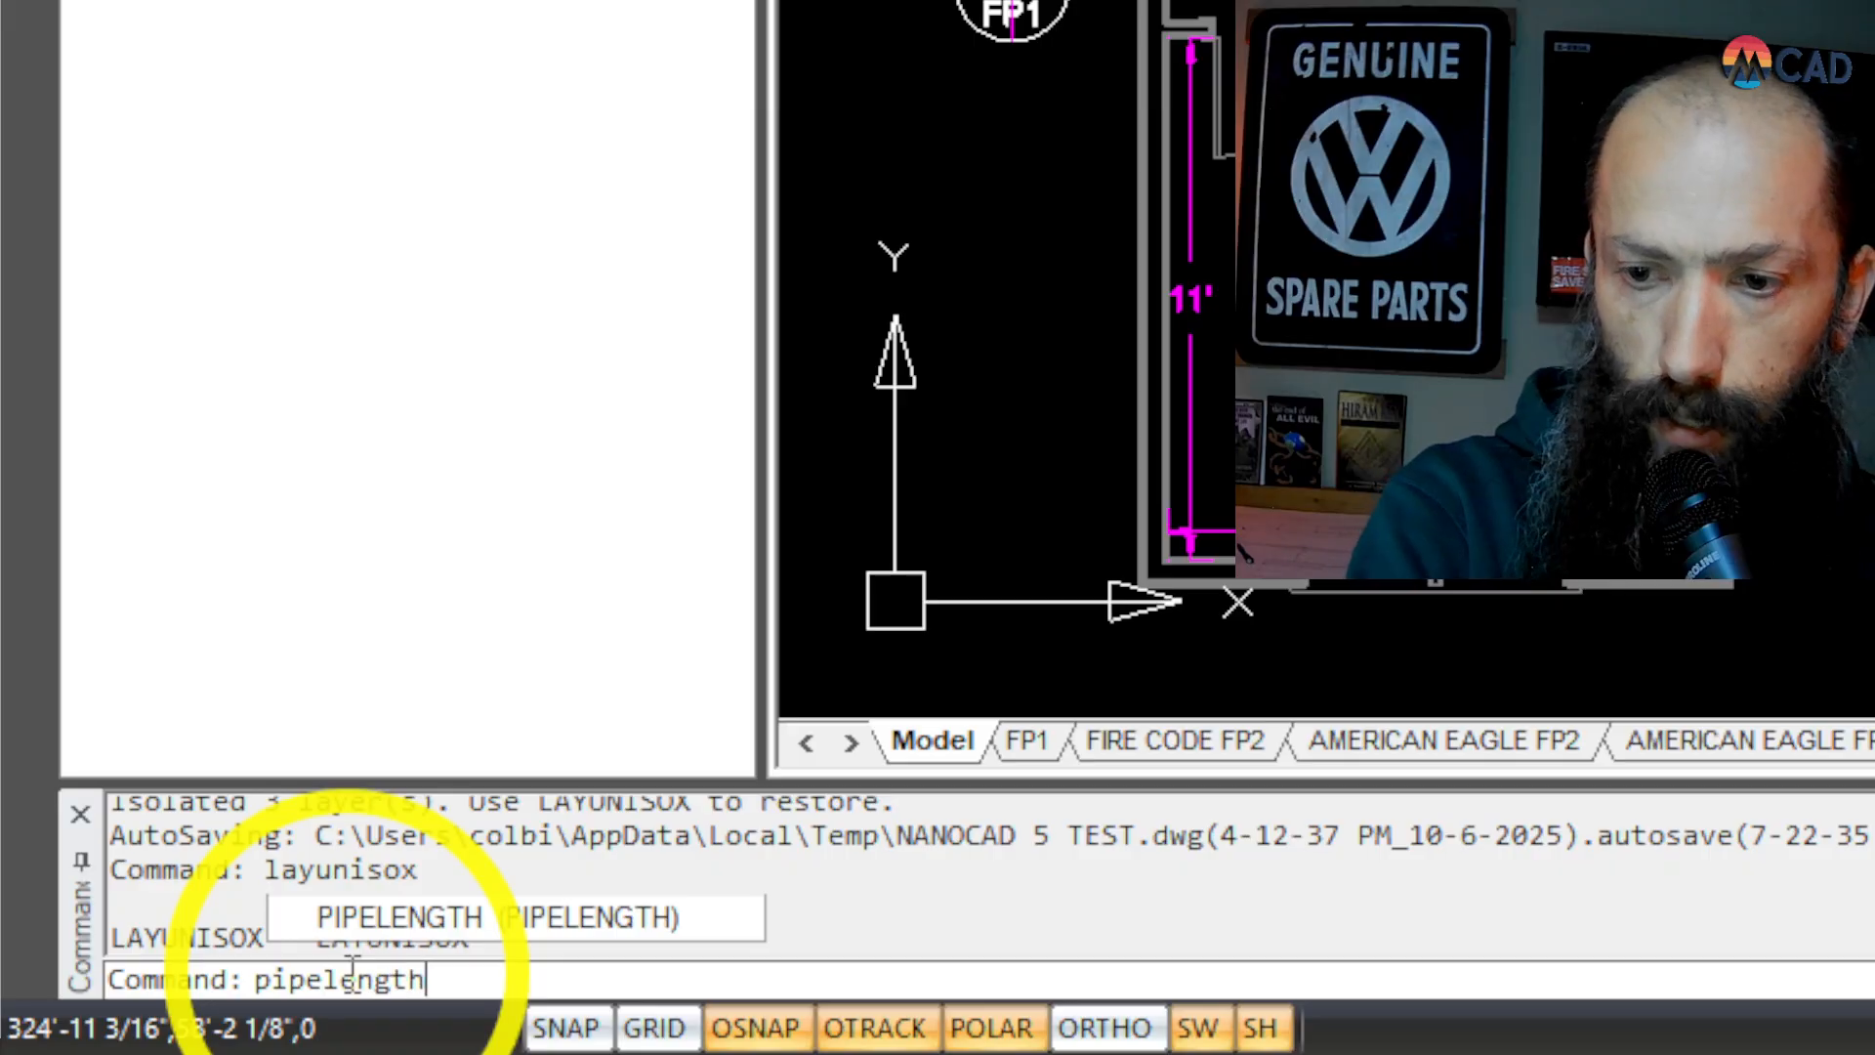
key(Return)
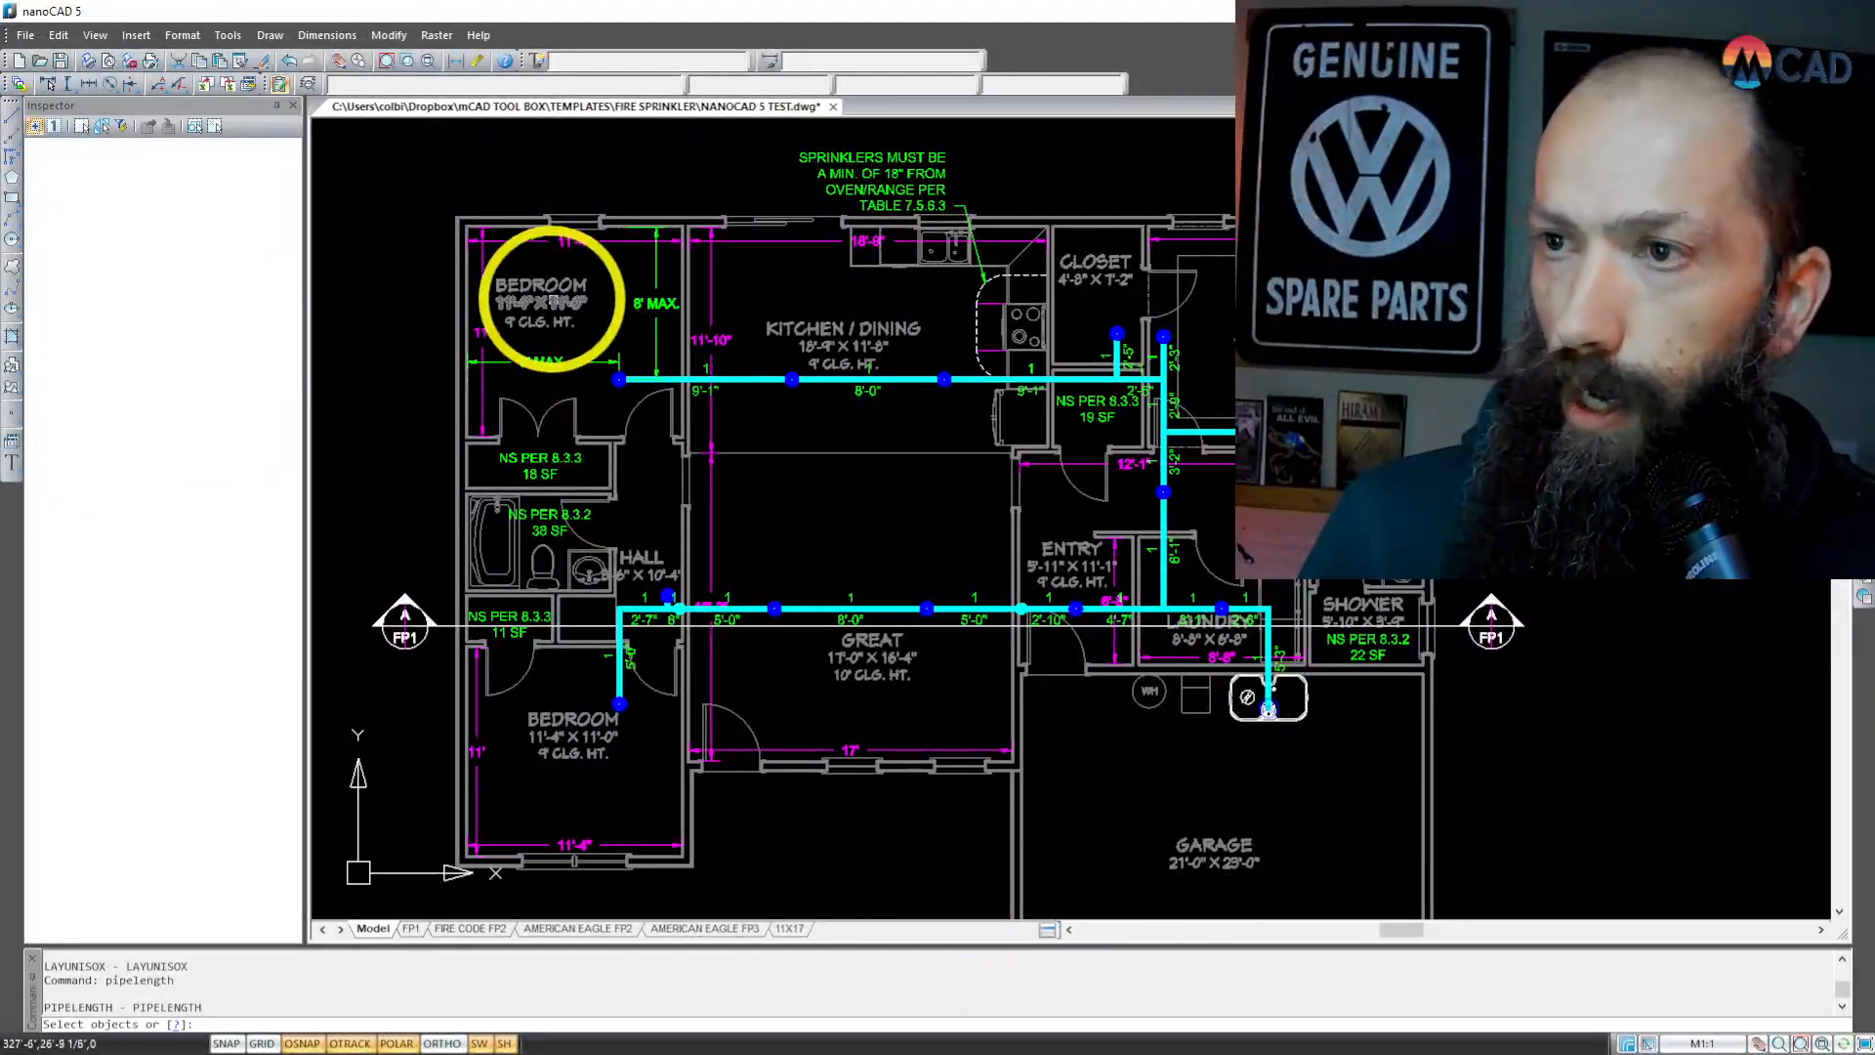
click(518, 268)
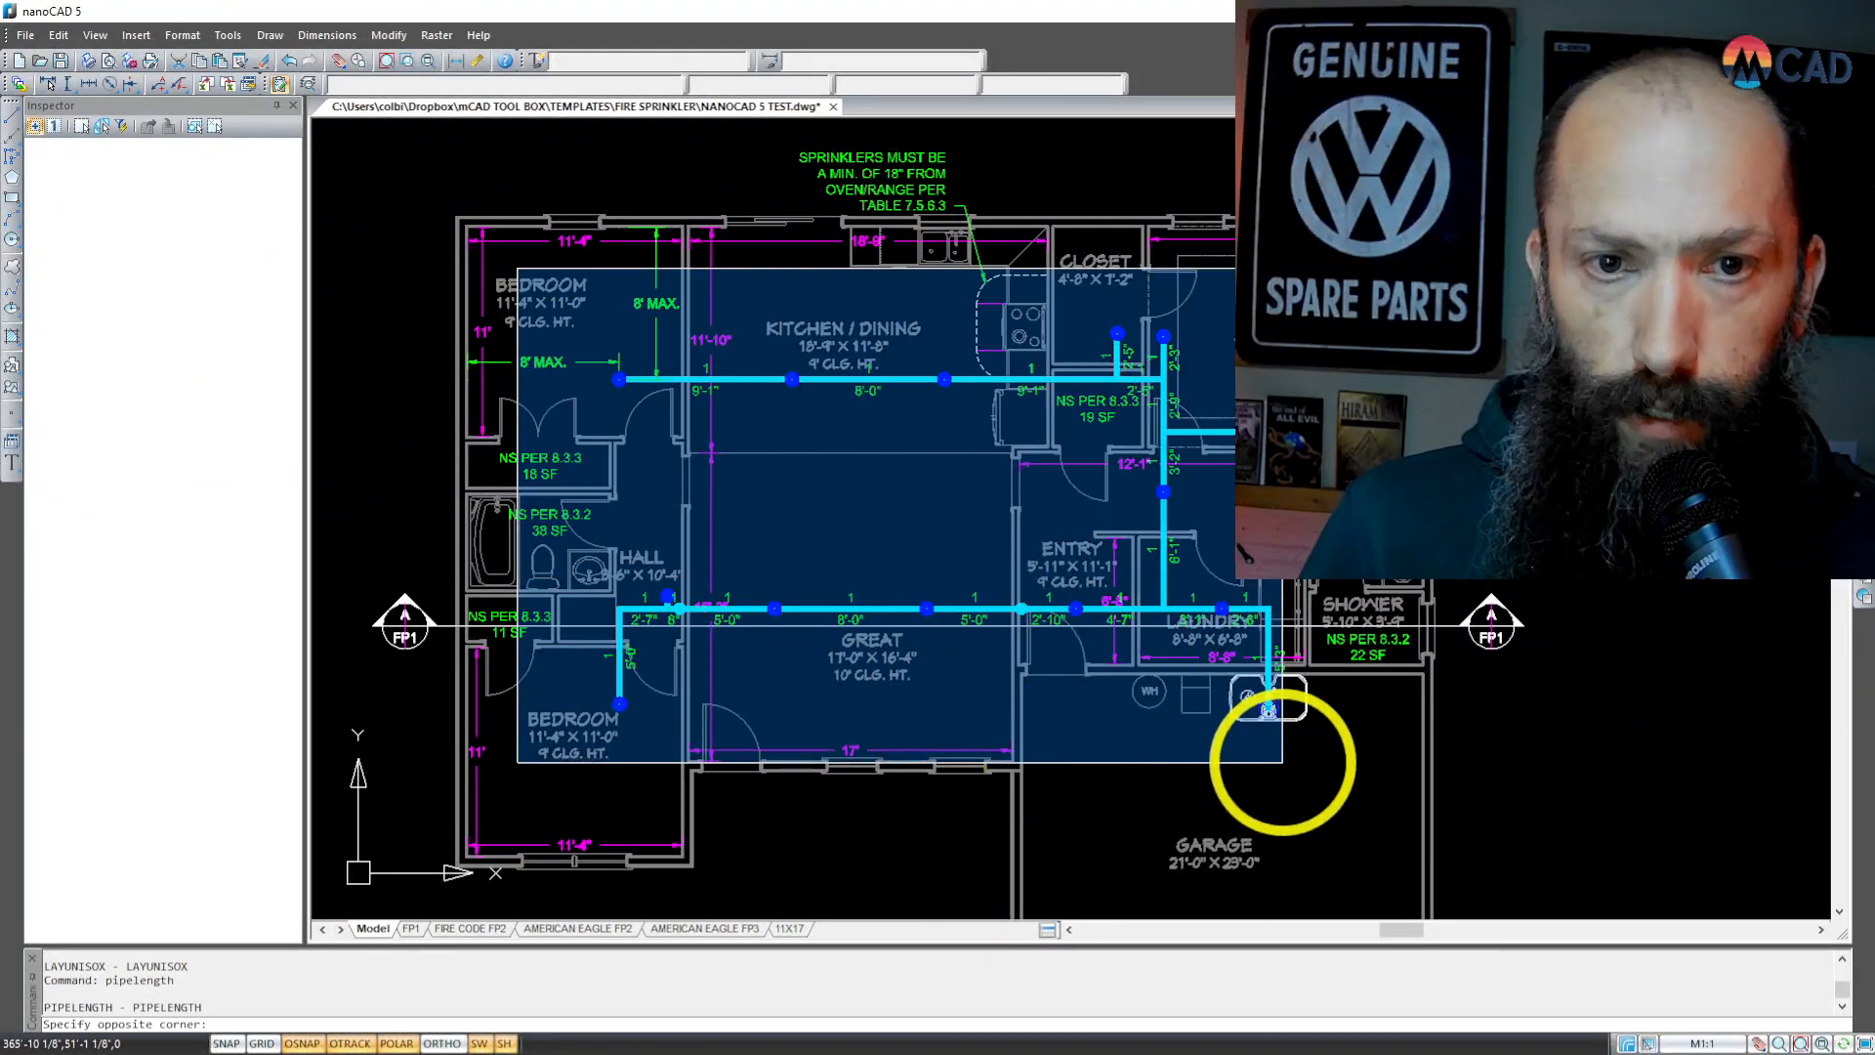
click(1452, 775)
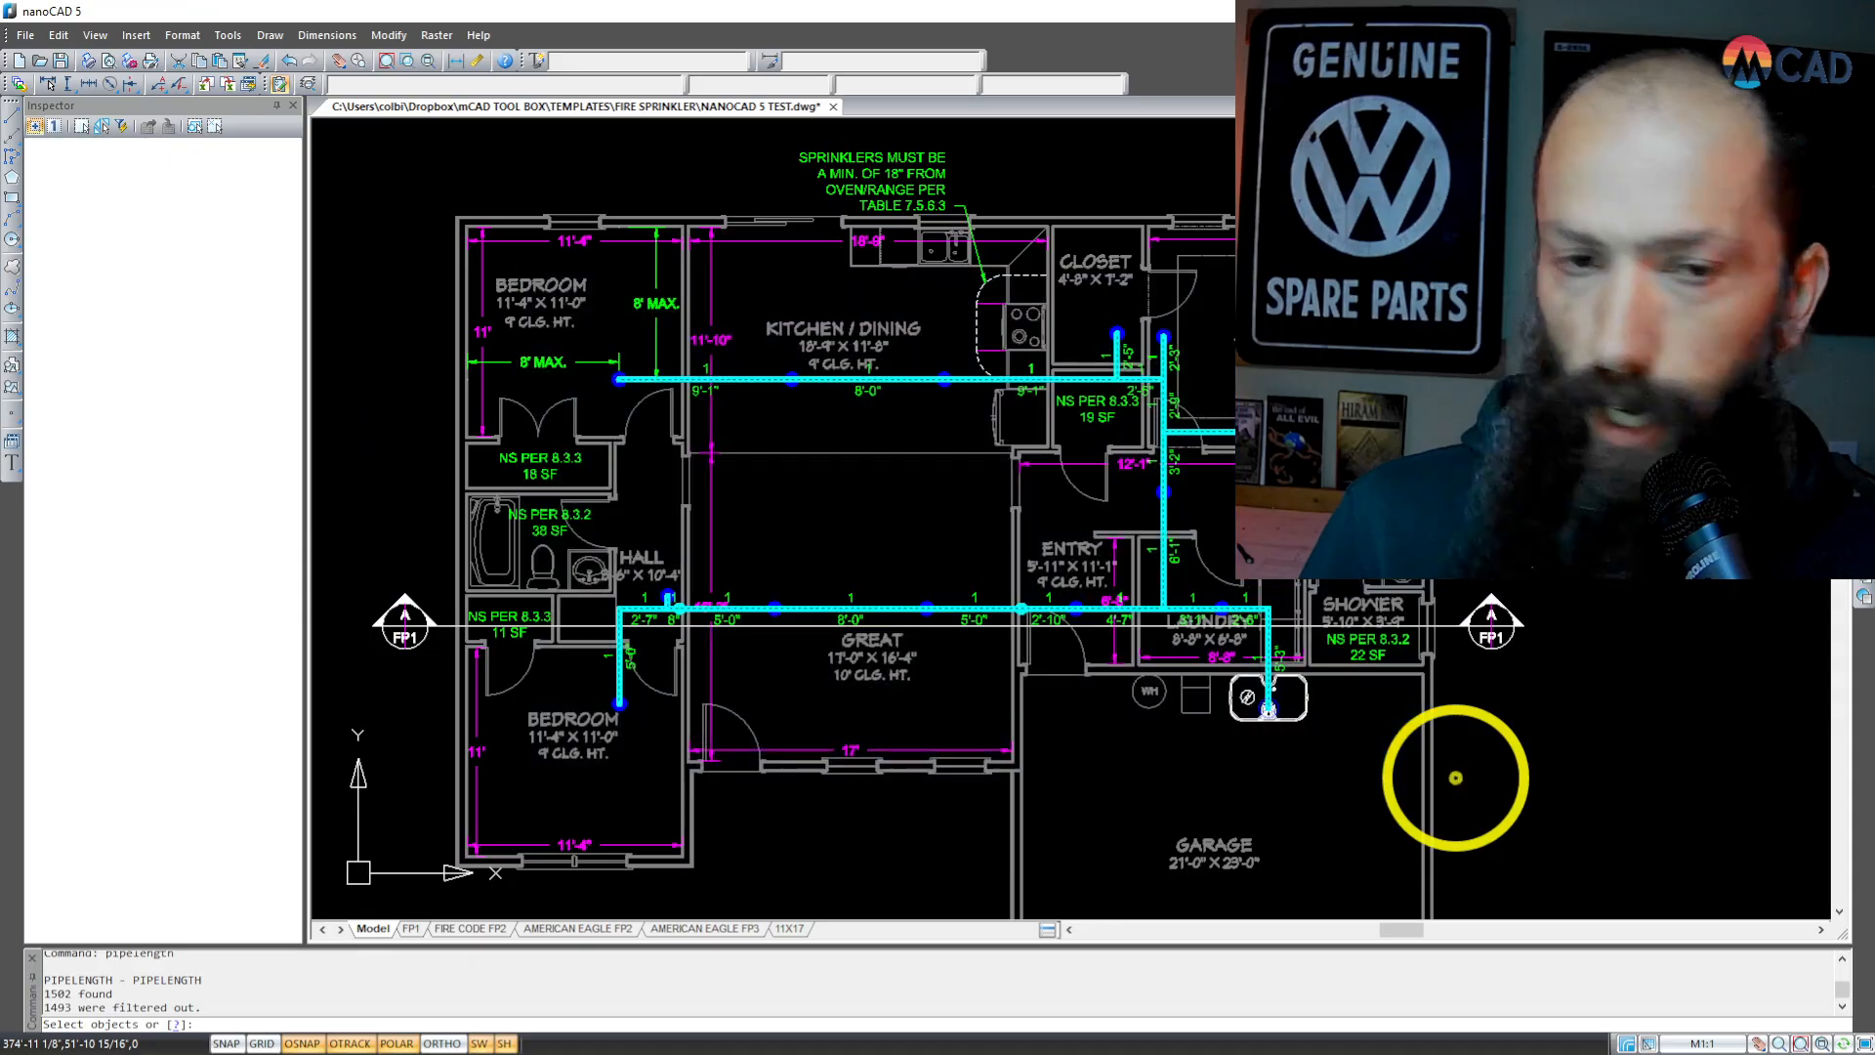
right_click(1380, 789)
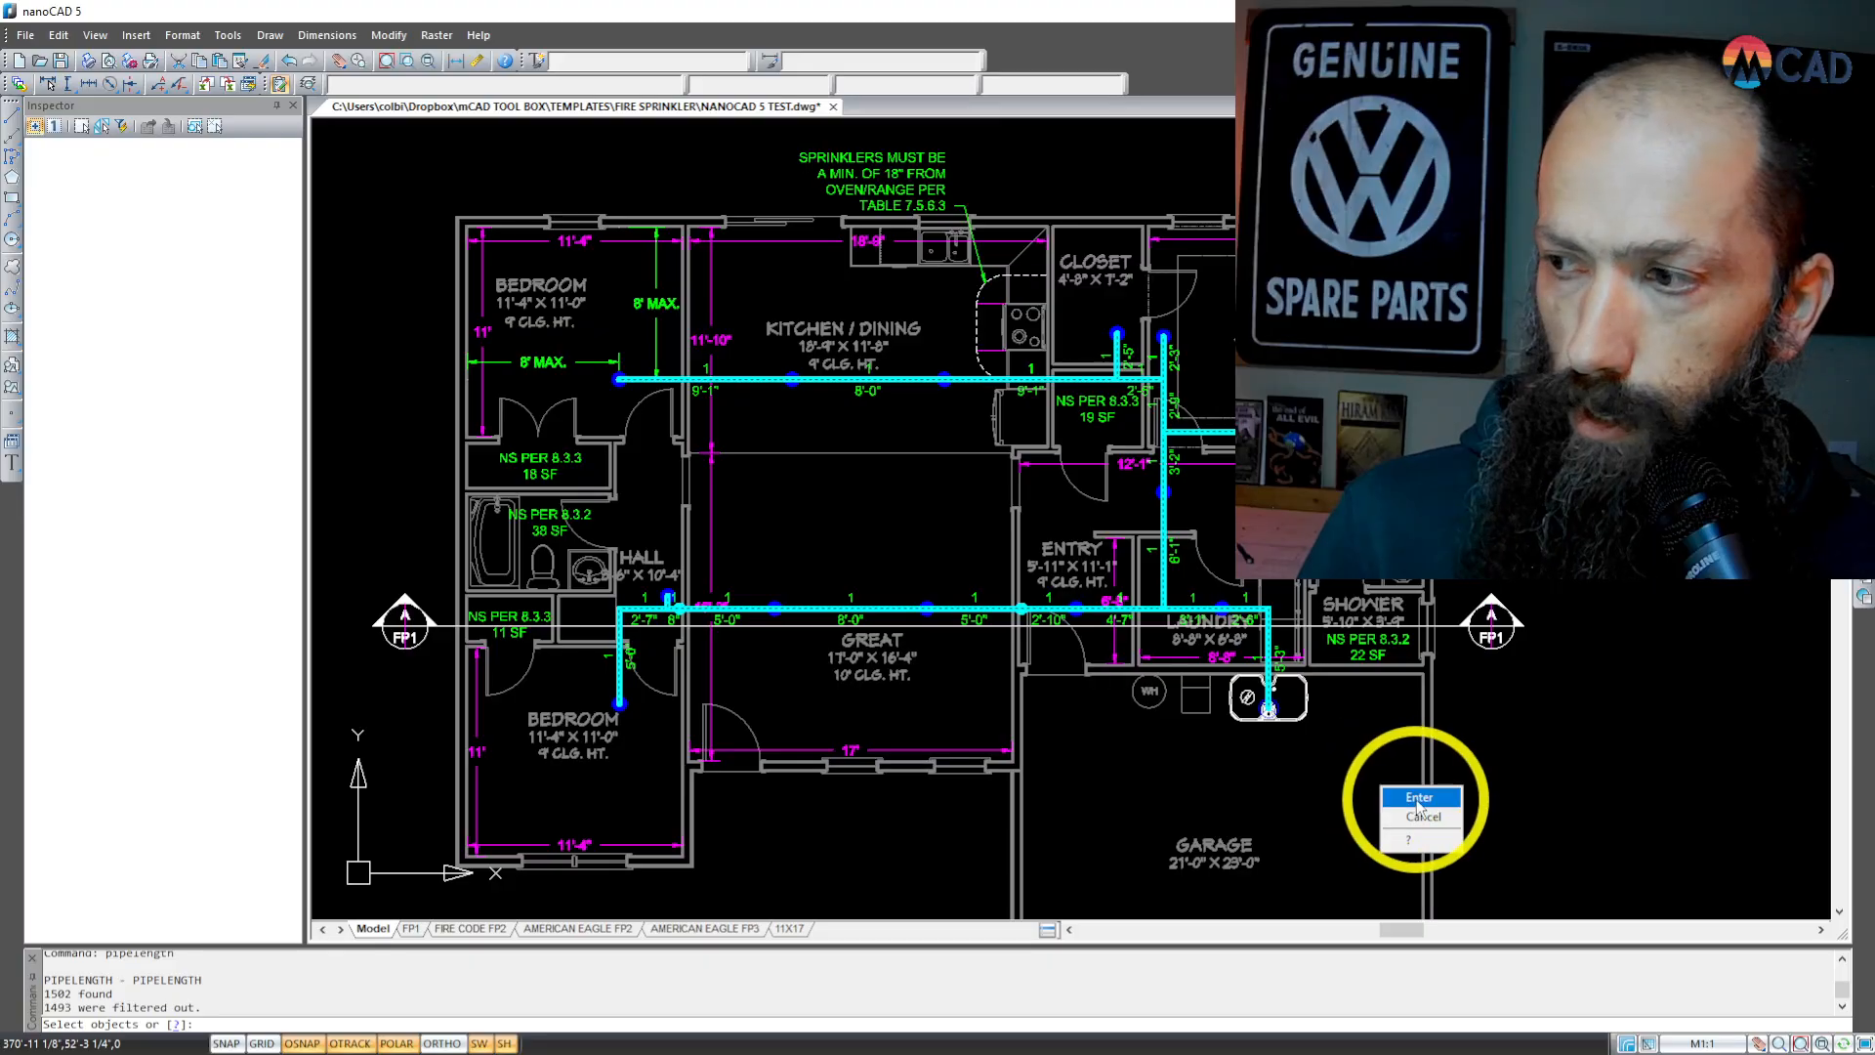
click(1413, 797)
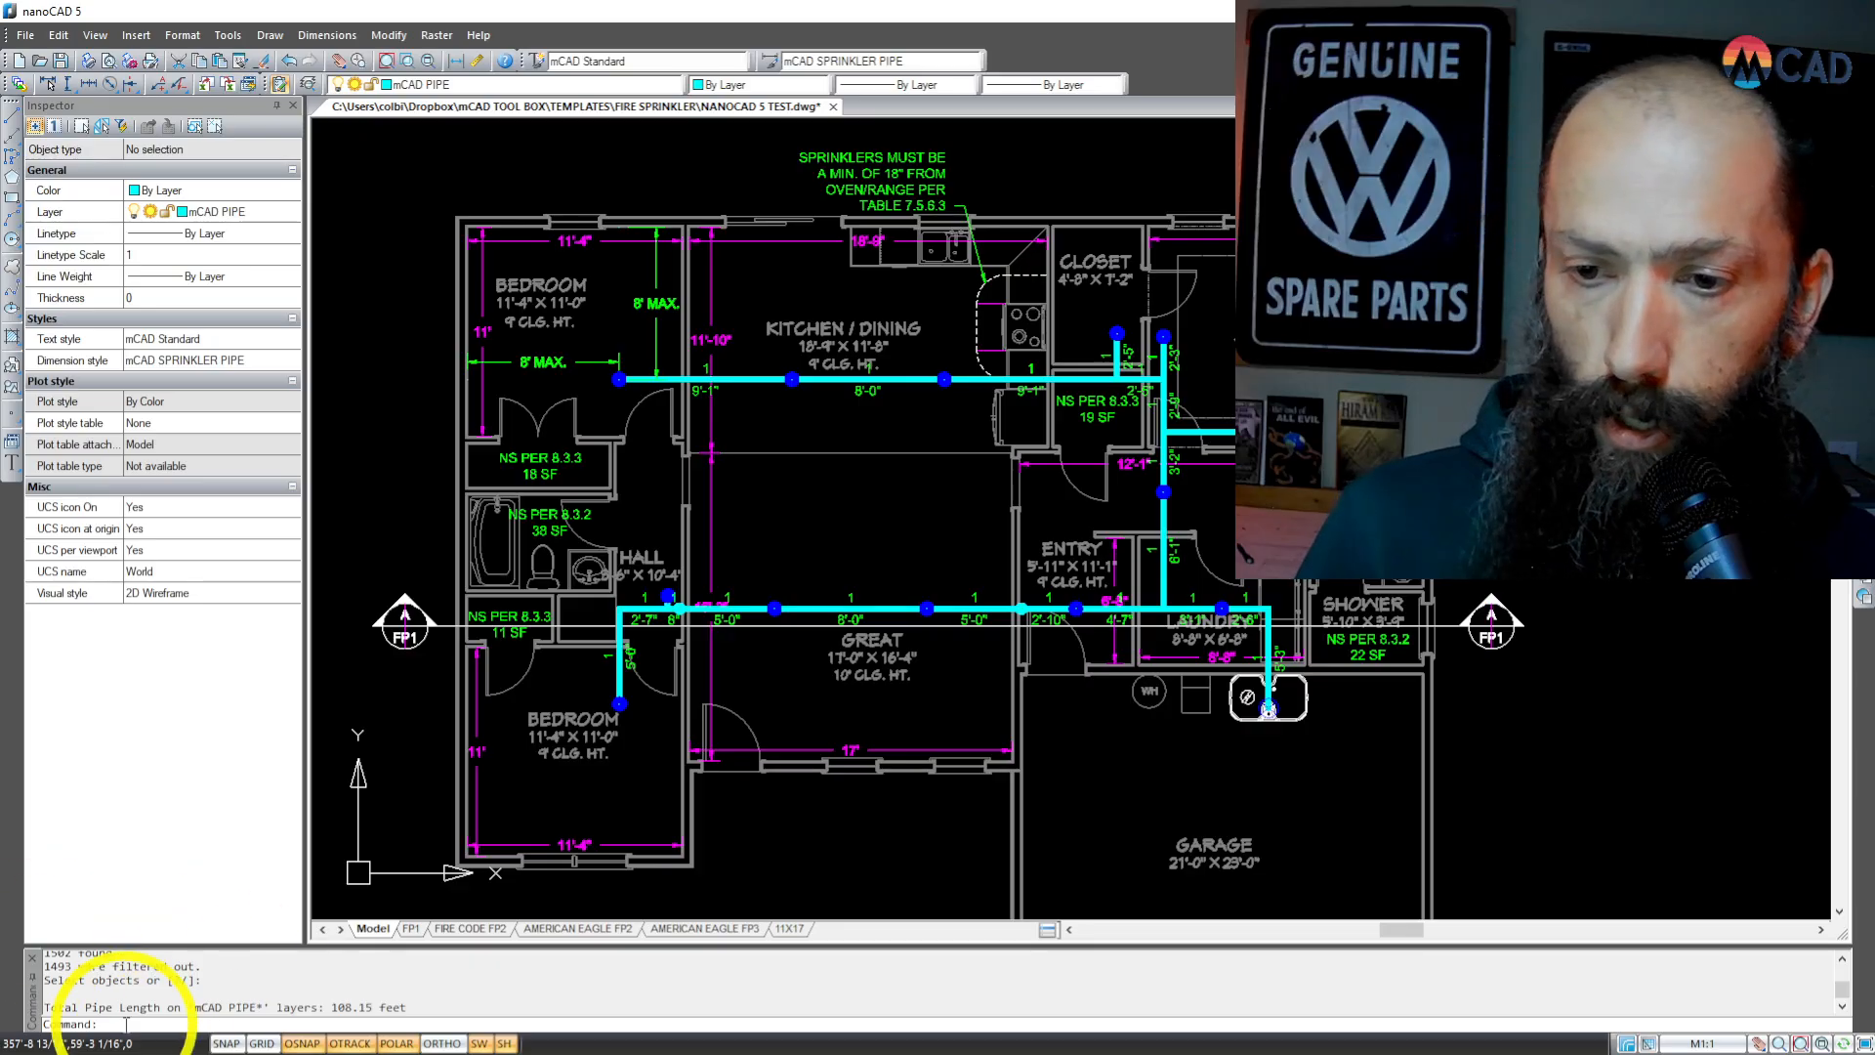
Step: Count the sprinklers by type with SPRINKLERCOUNT, window-selecting the piping layout from the upper bedroom to the garage
text(s)
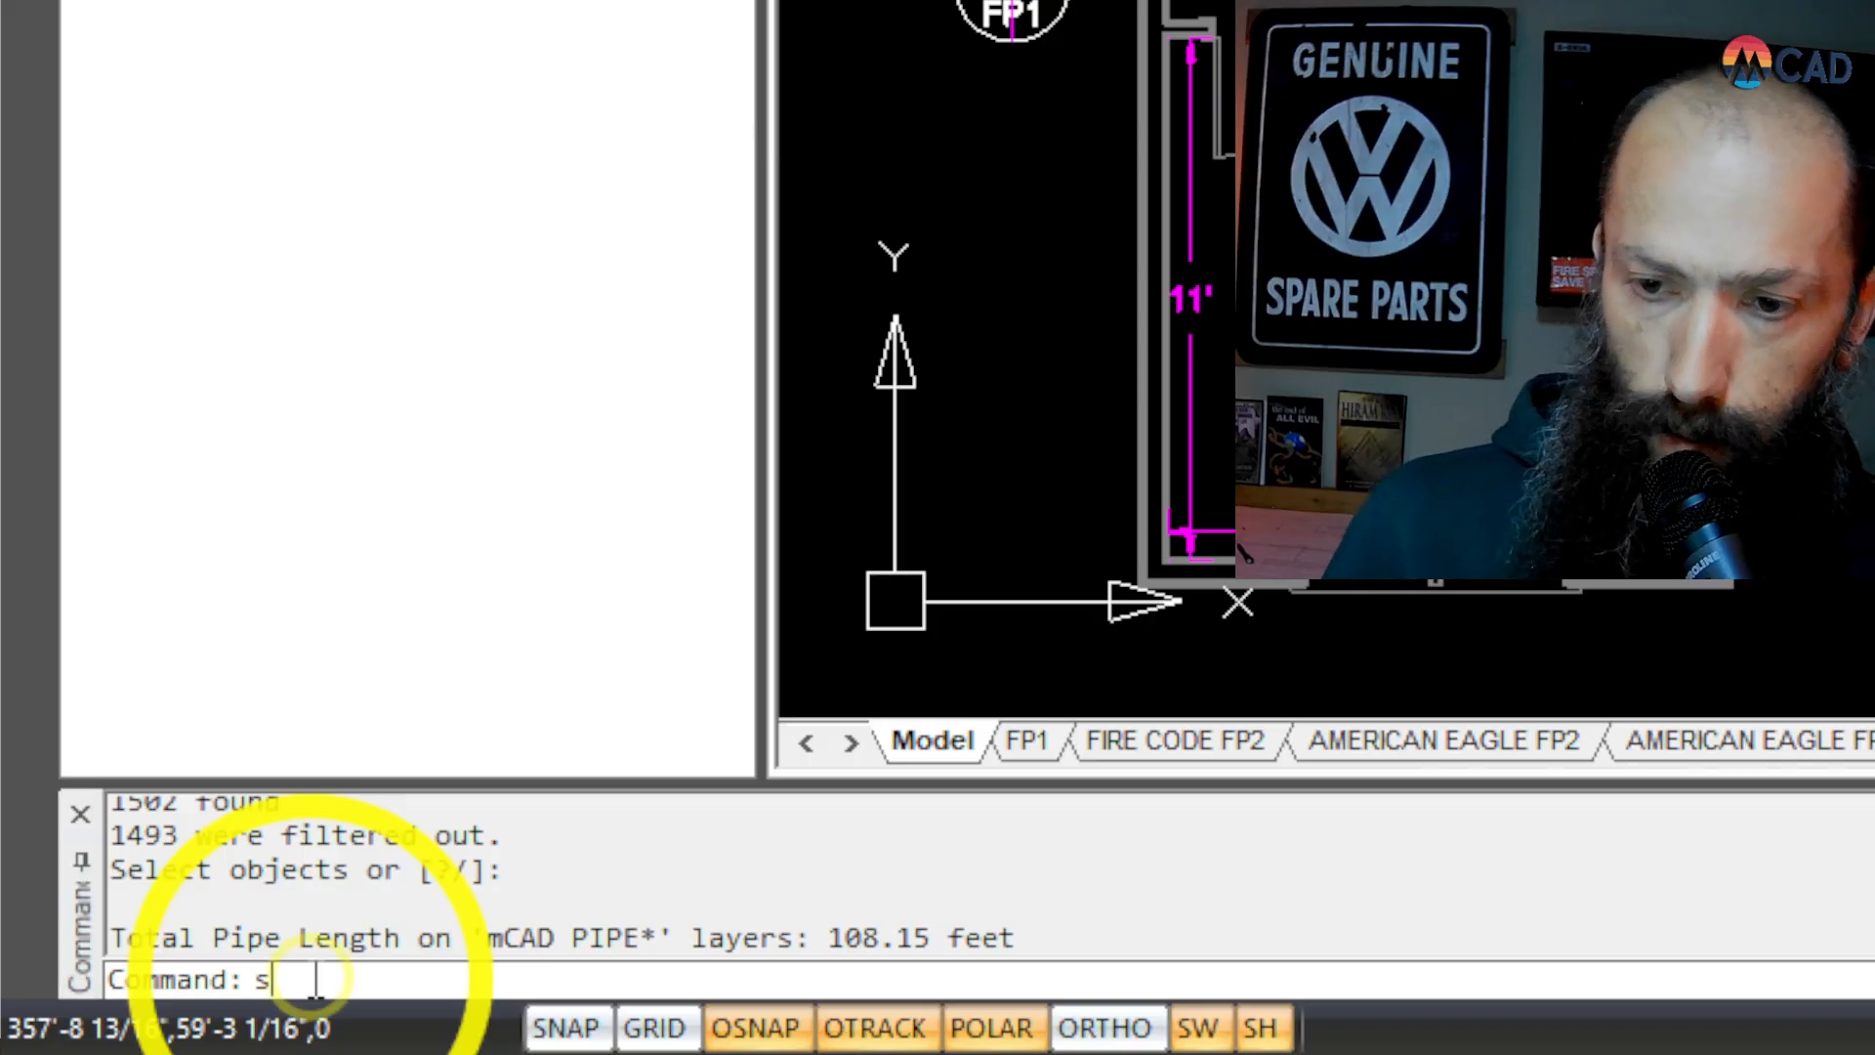
text(prinkler)
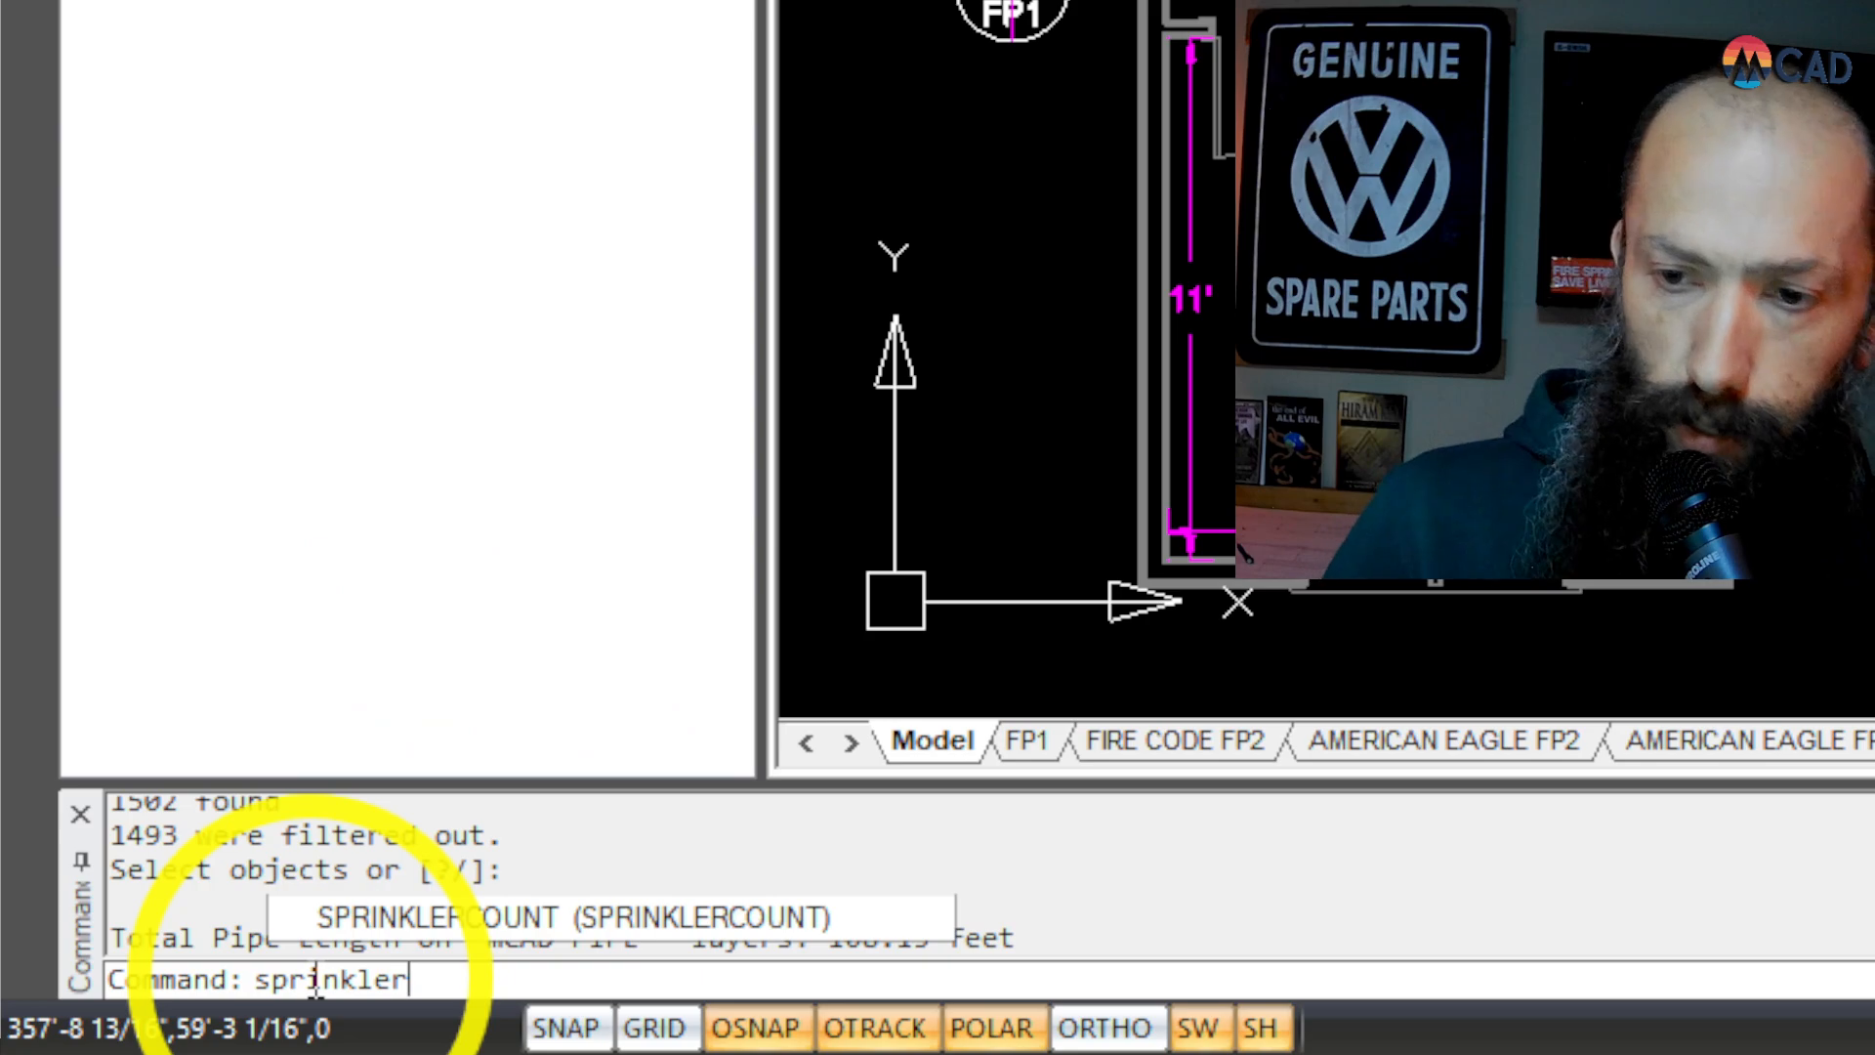
click(431, 916)
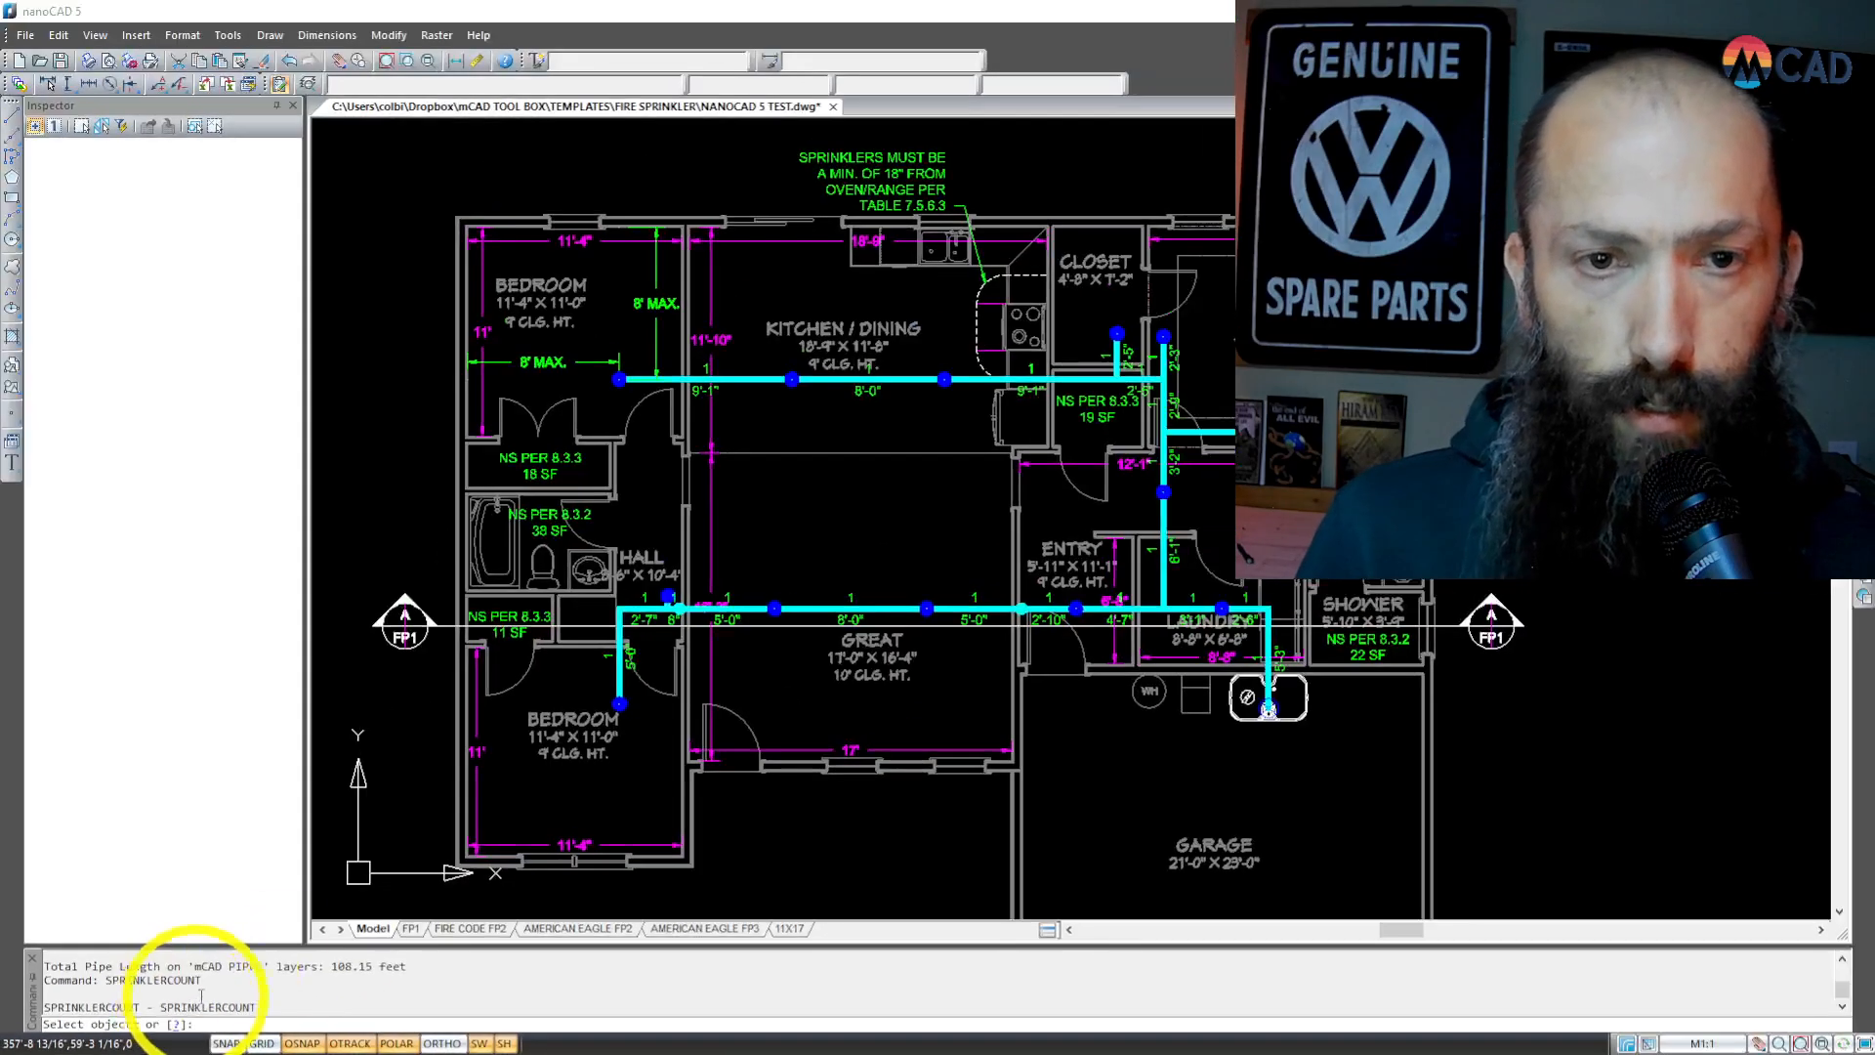
click(538, 259)
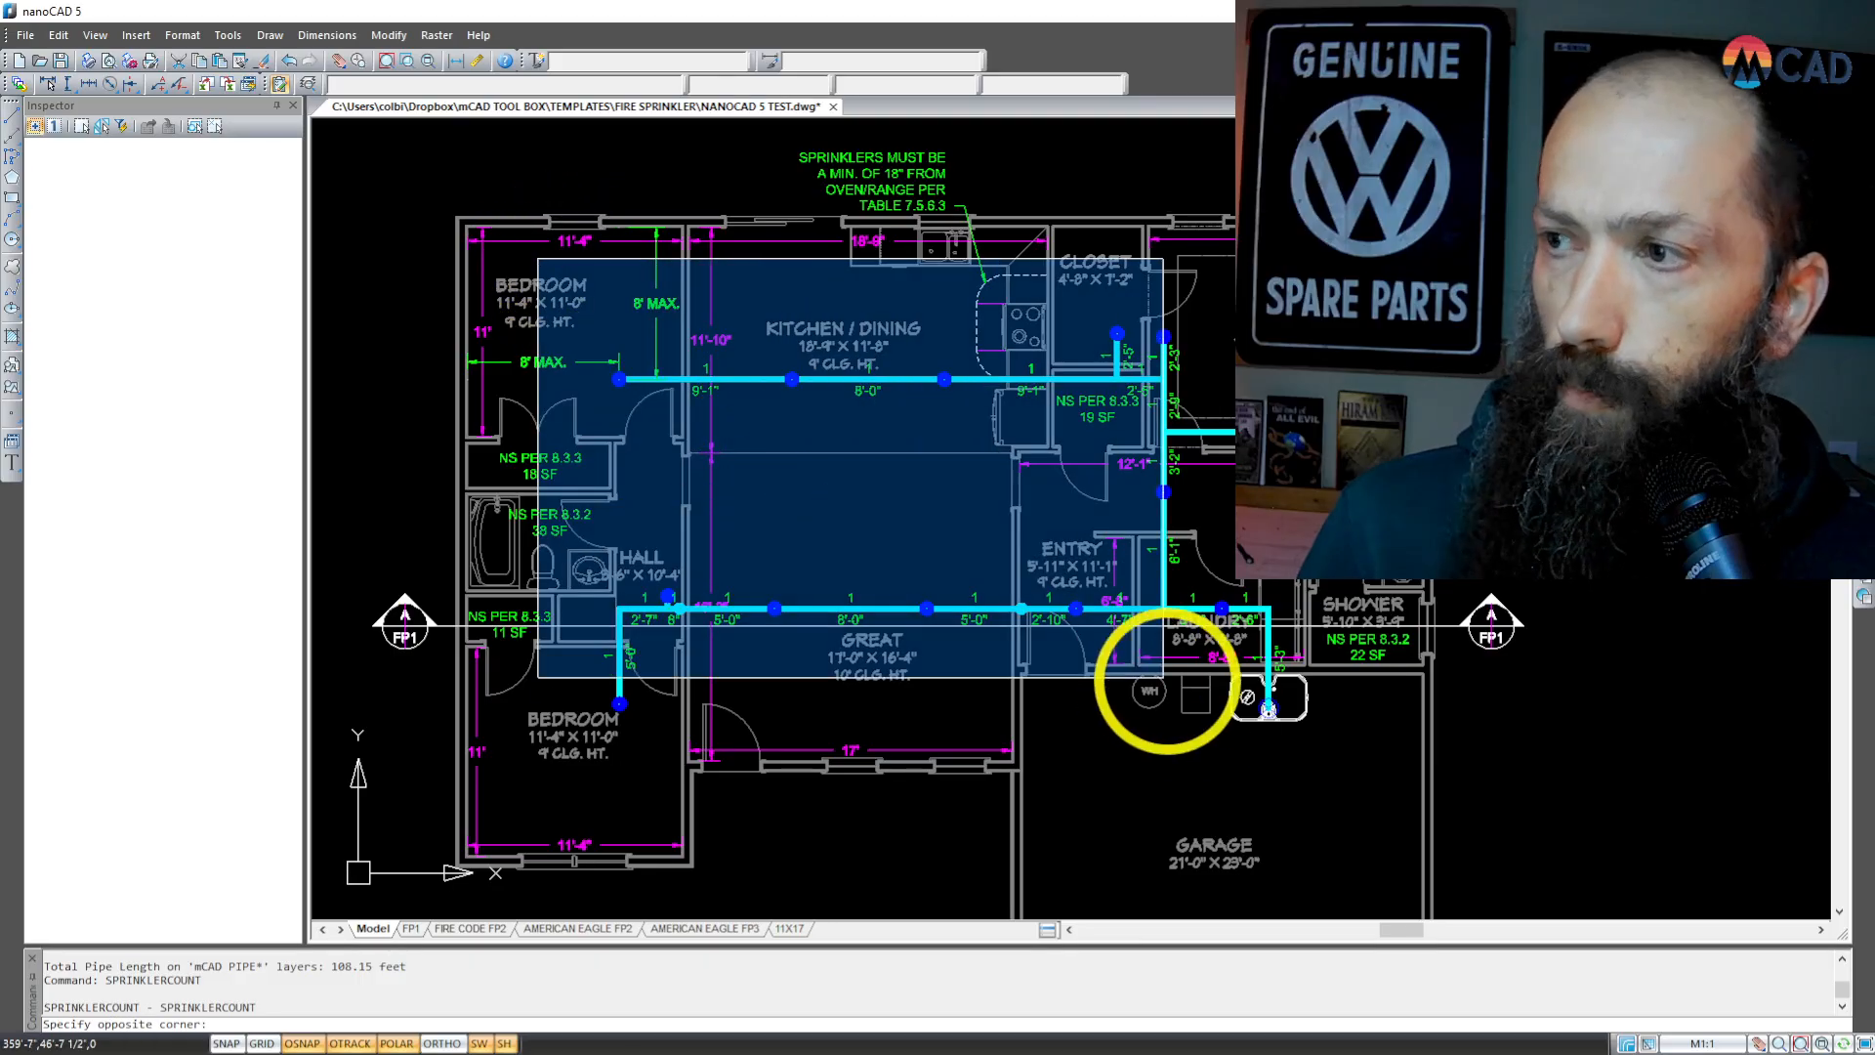
click(1459, 829)
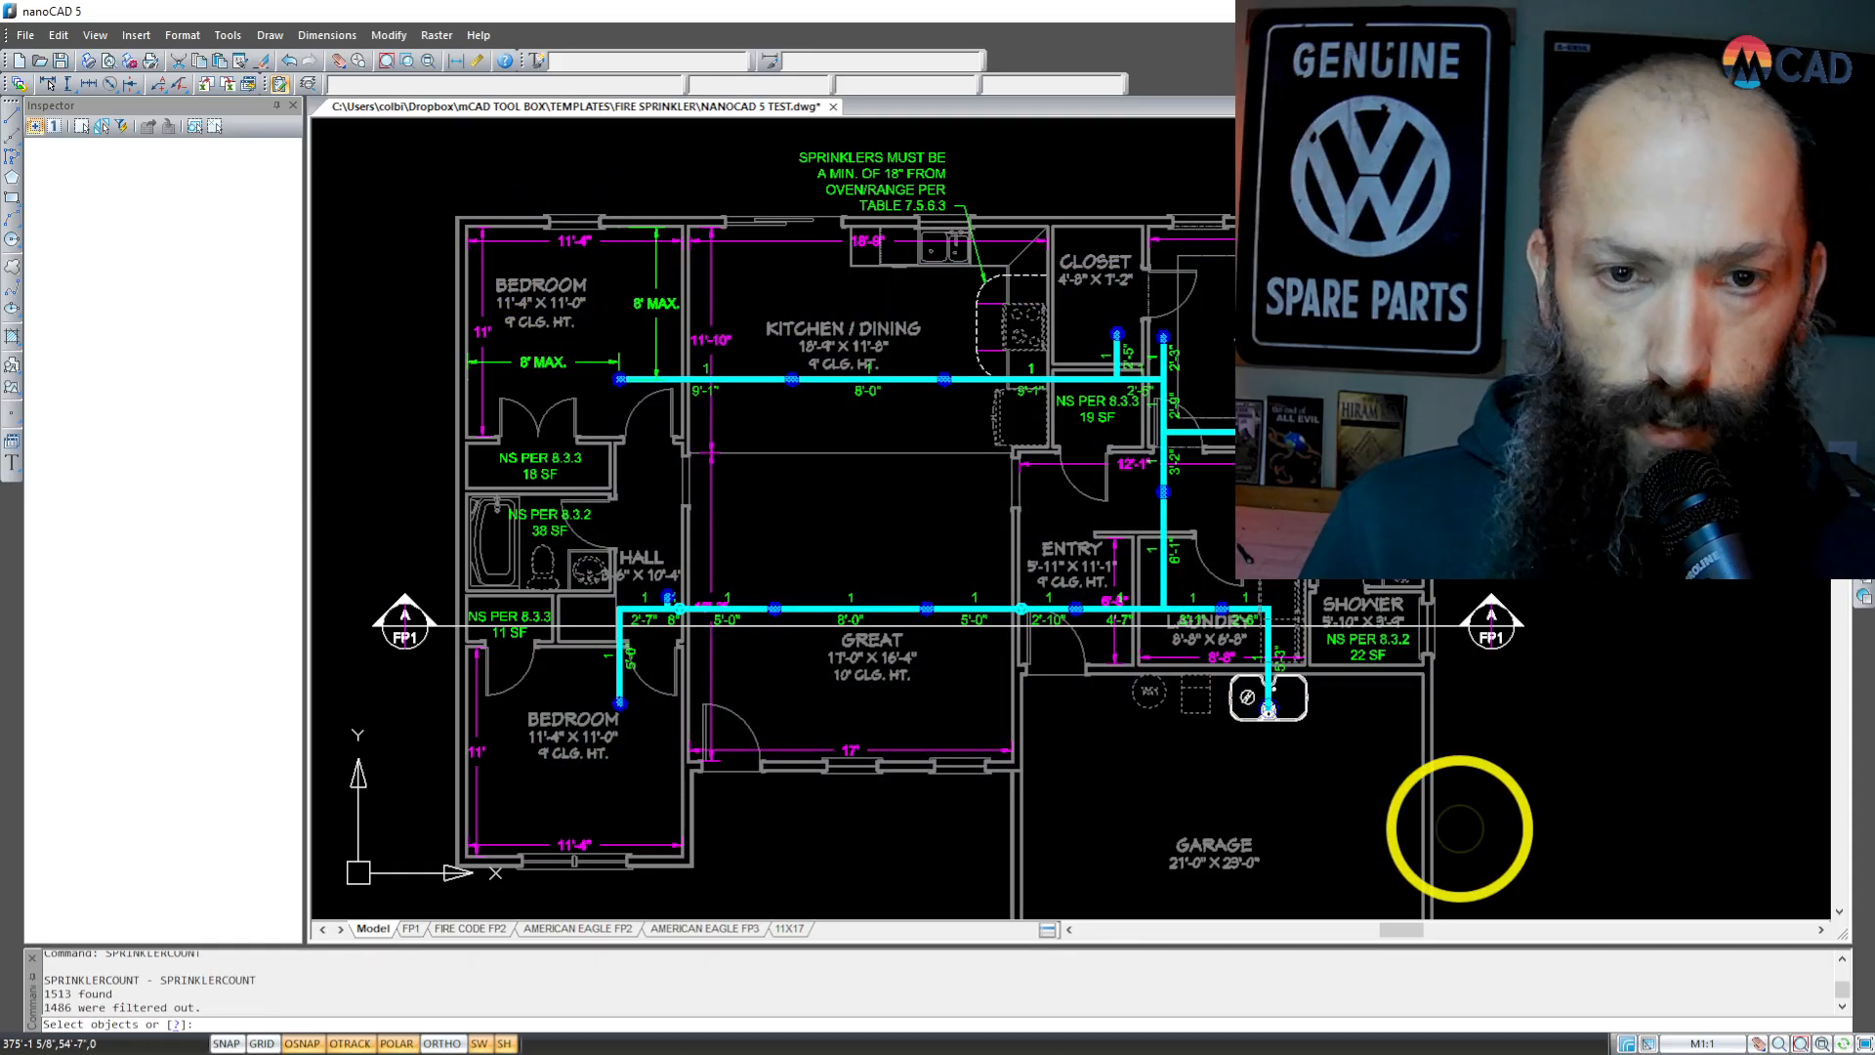
right_click(801, 842)
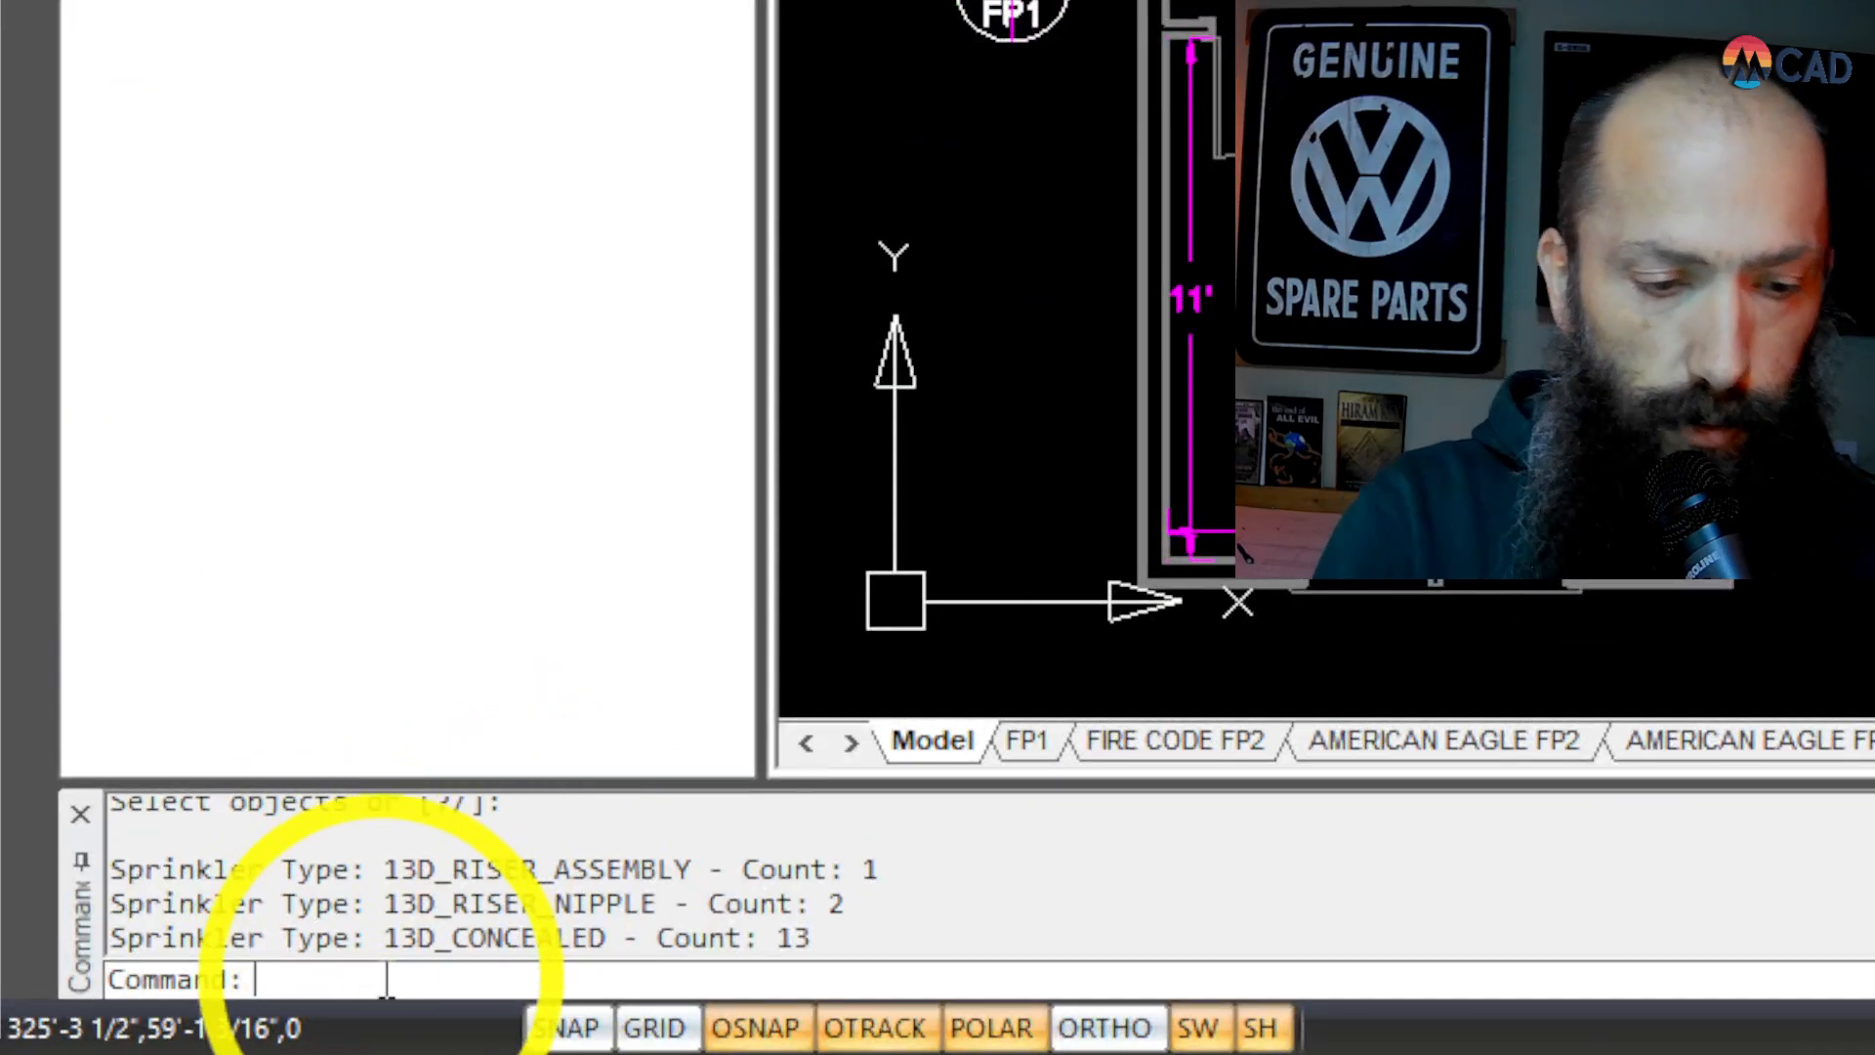
Step: Count the tees and elbows with COUNTFITTINGS, window-selecting the pipes, sprinklers and riser from the upper bedroom to the garage
text(count)
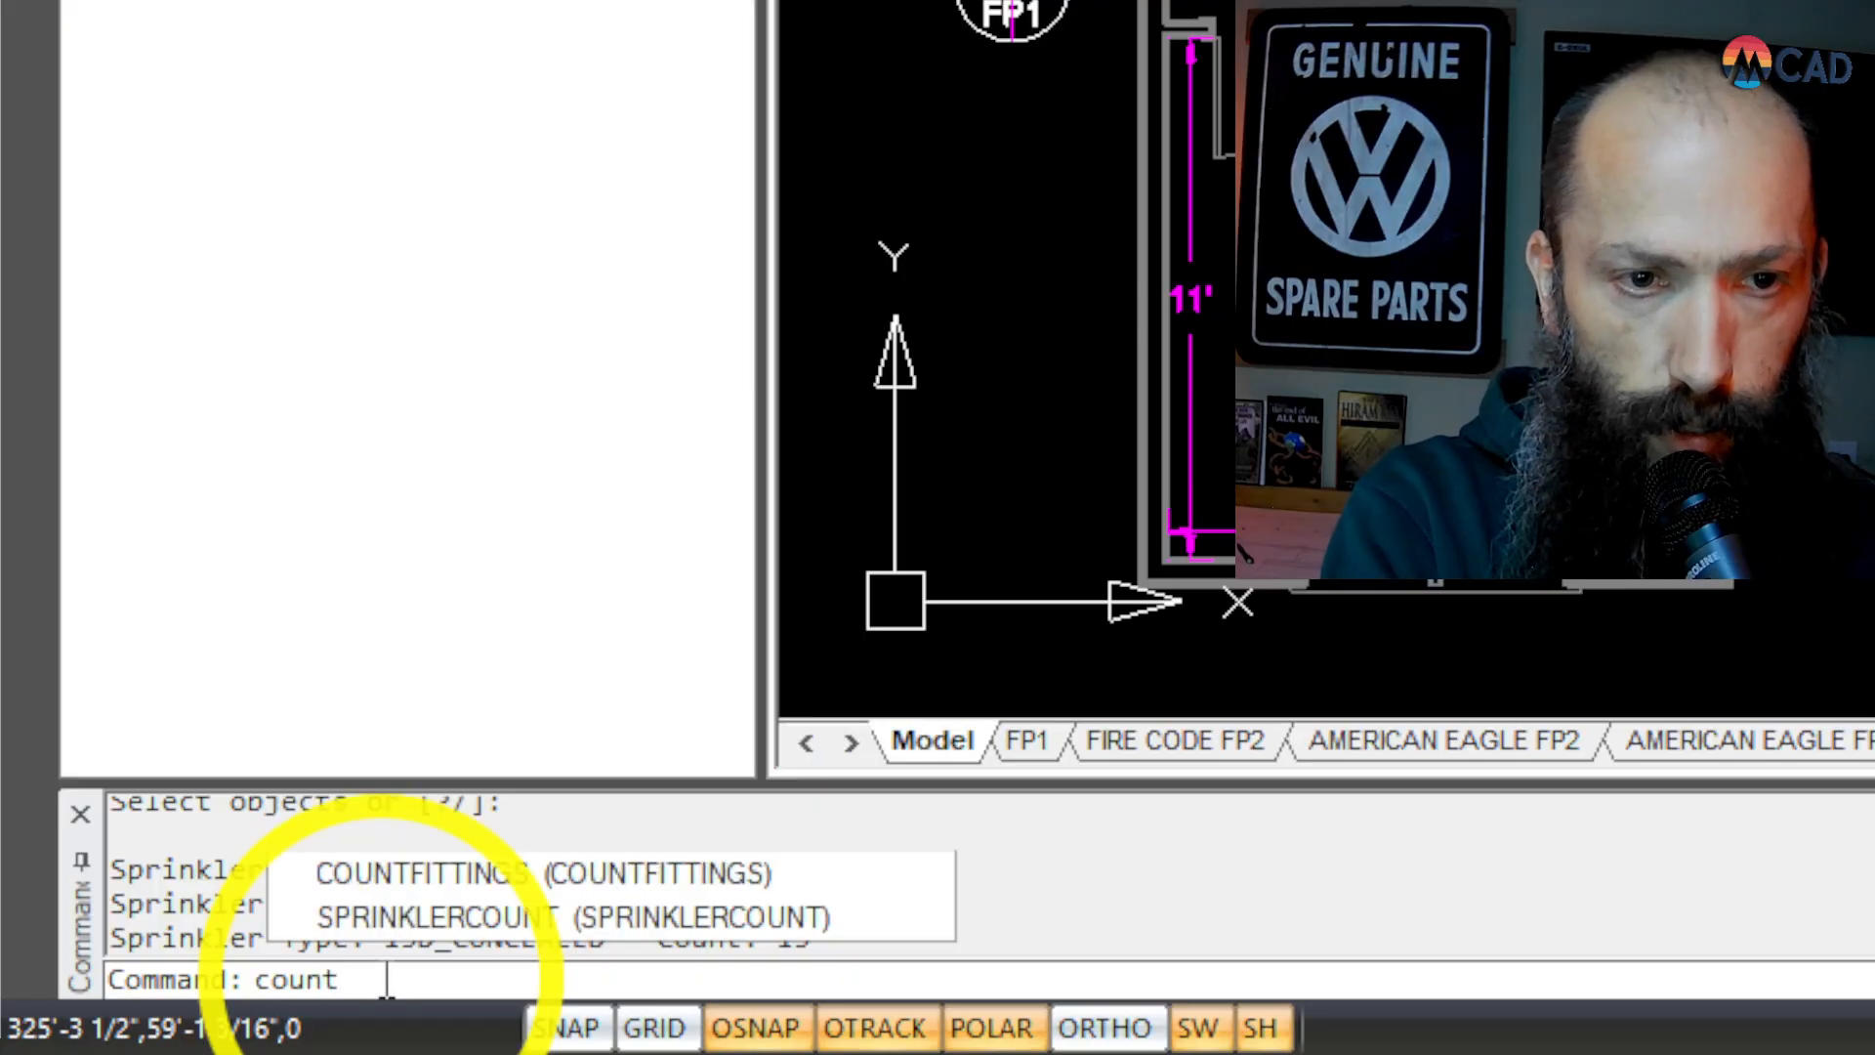
click(570, 872)
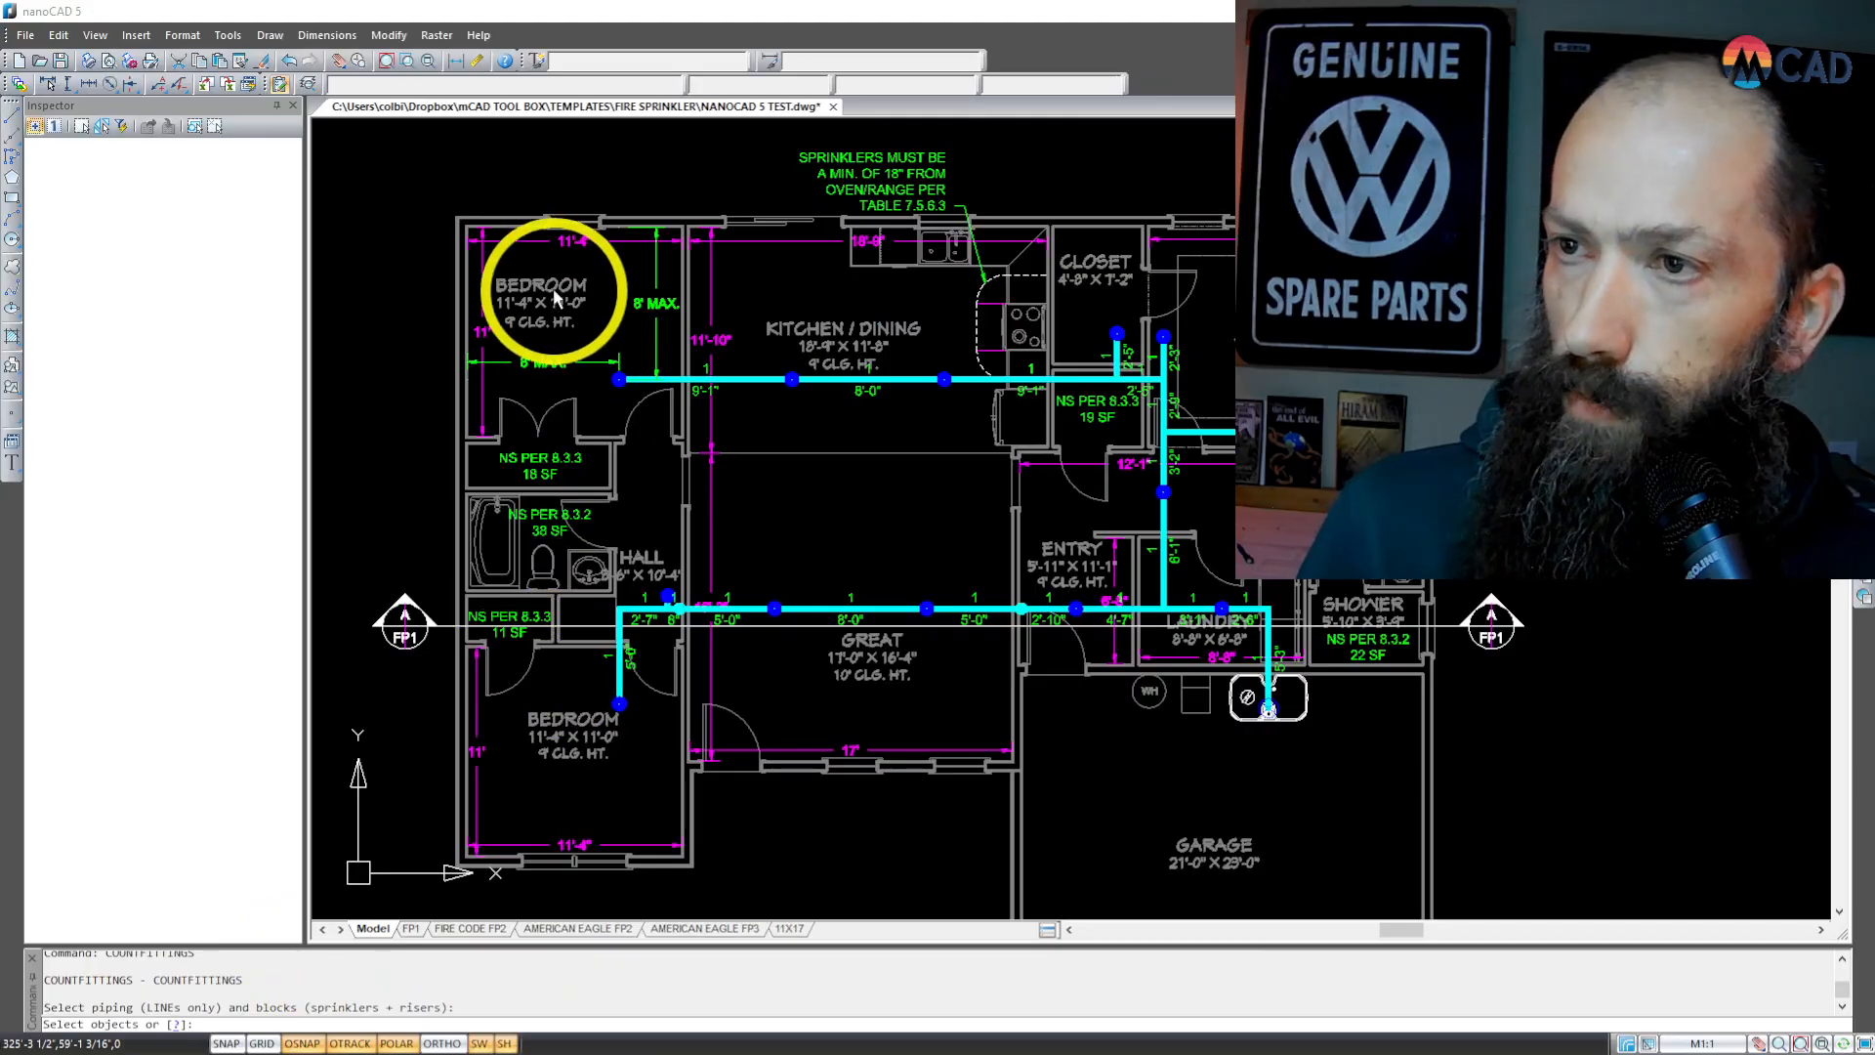
click(529, 258)
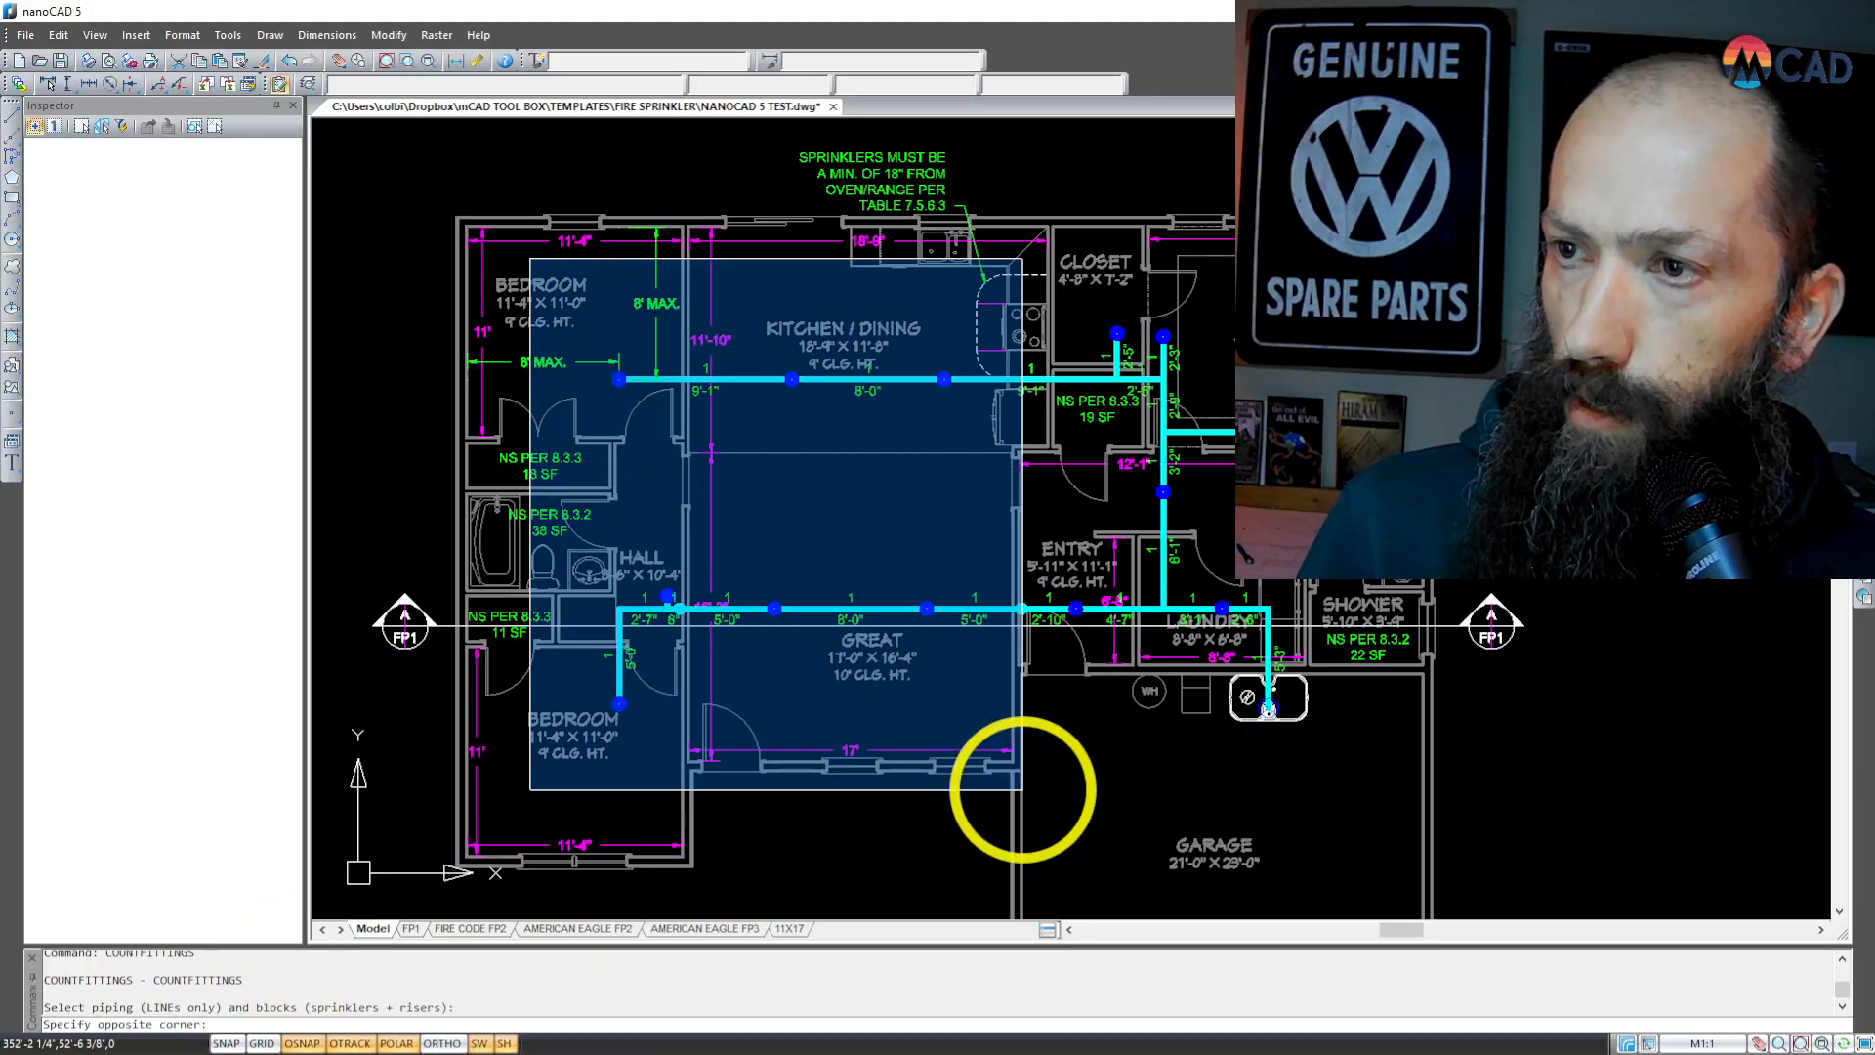
click(1457, 838)
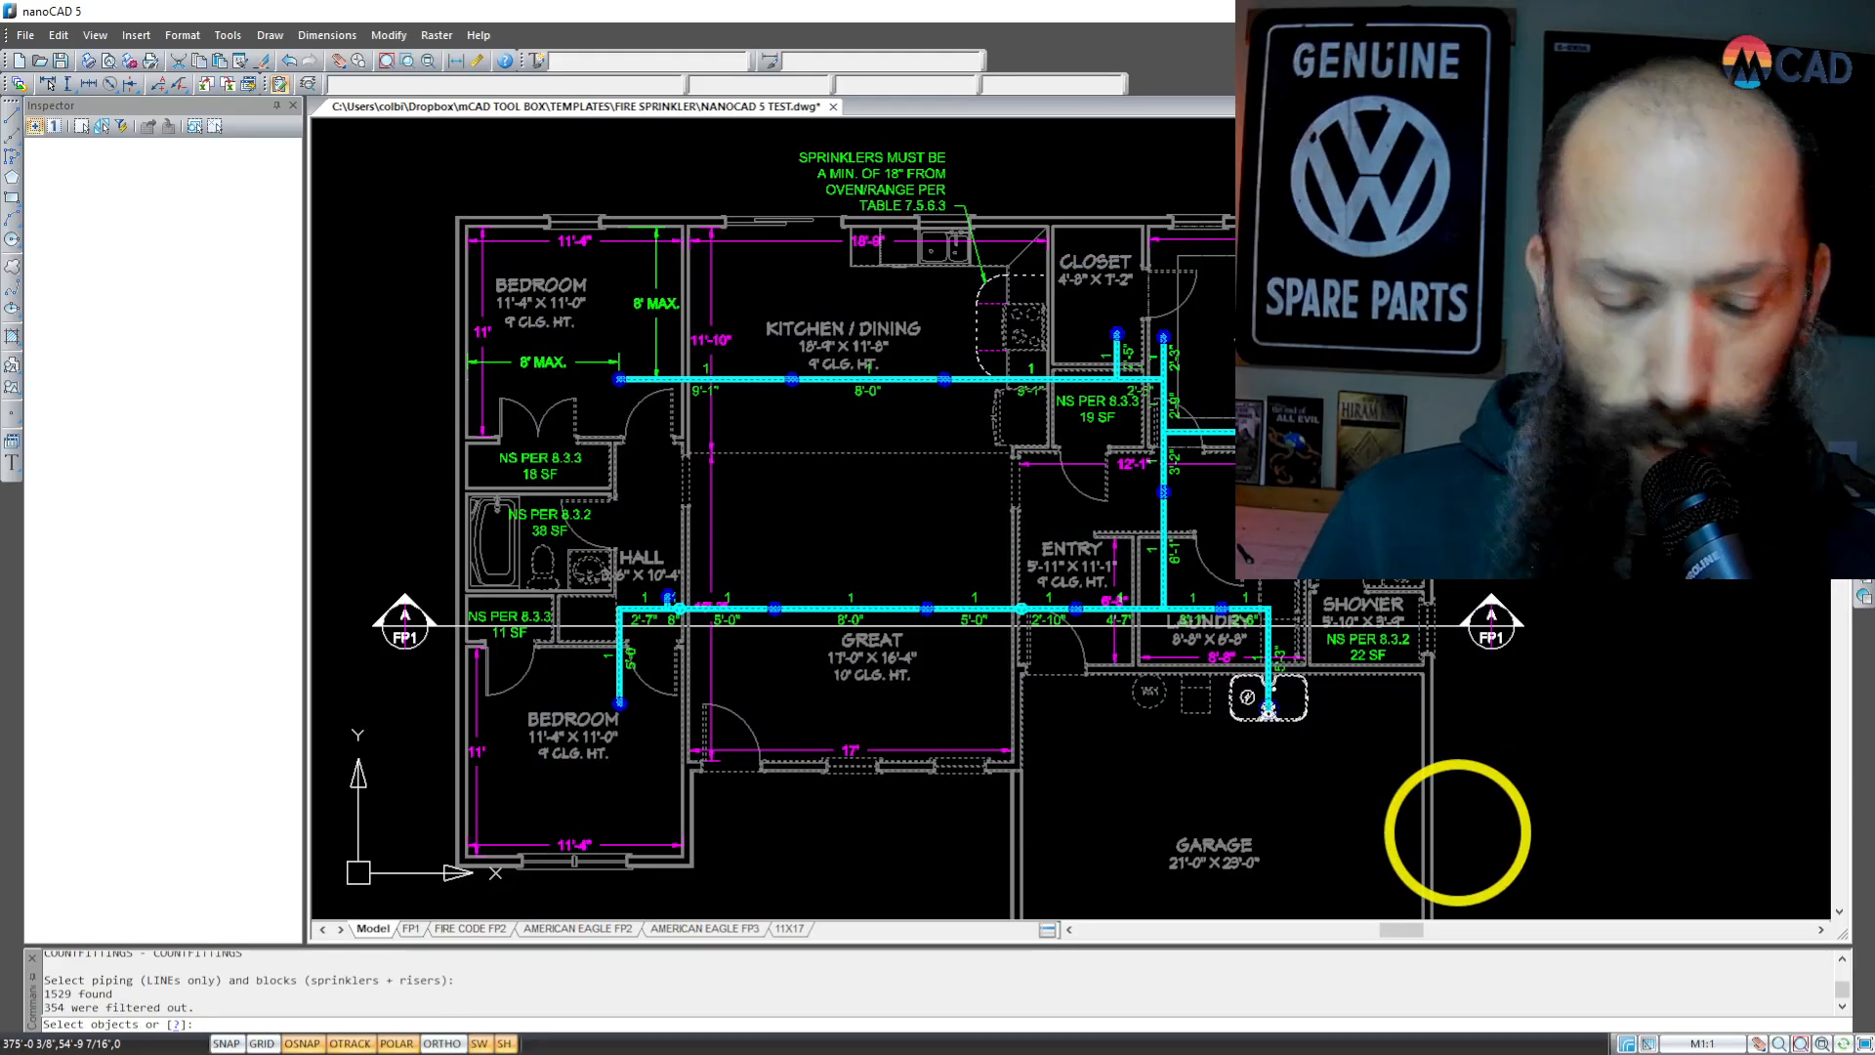
right_click(1489, 791)
click(1512, 800)
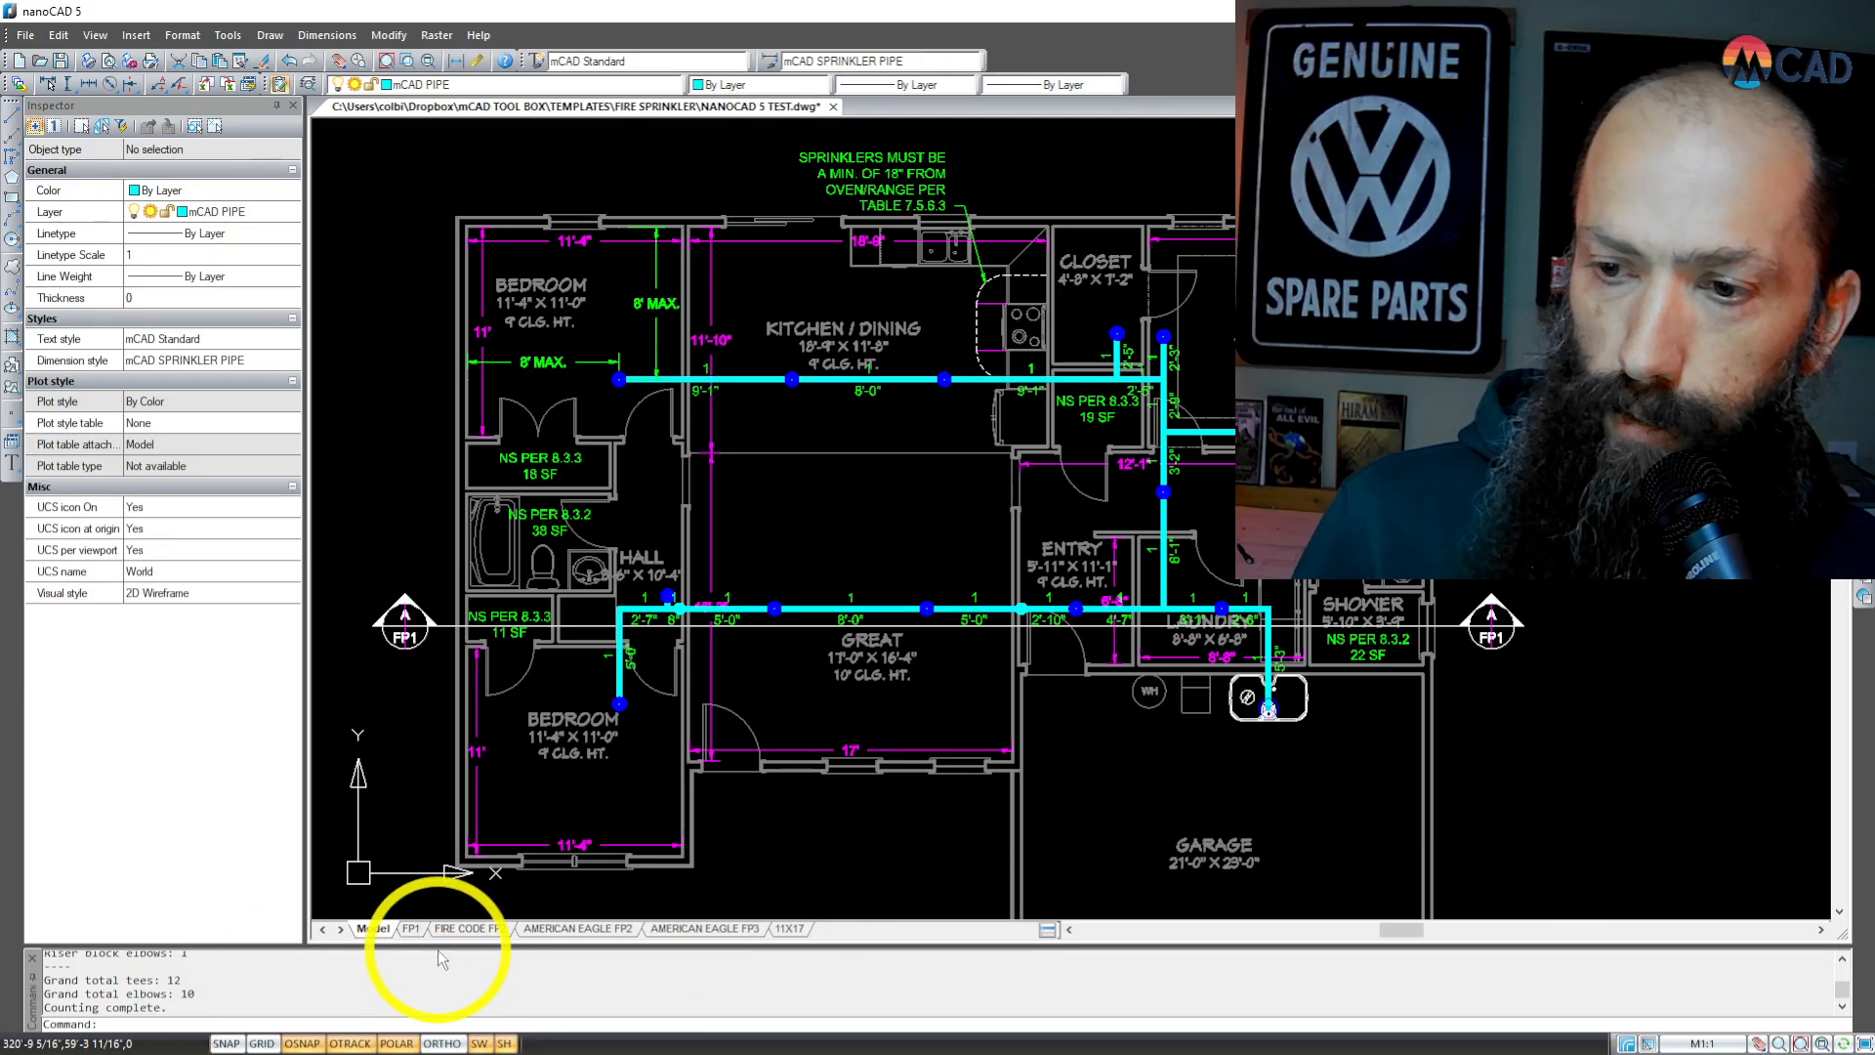
drag(443, 944, 447, 921)
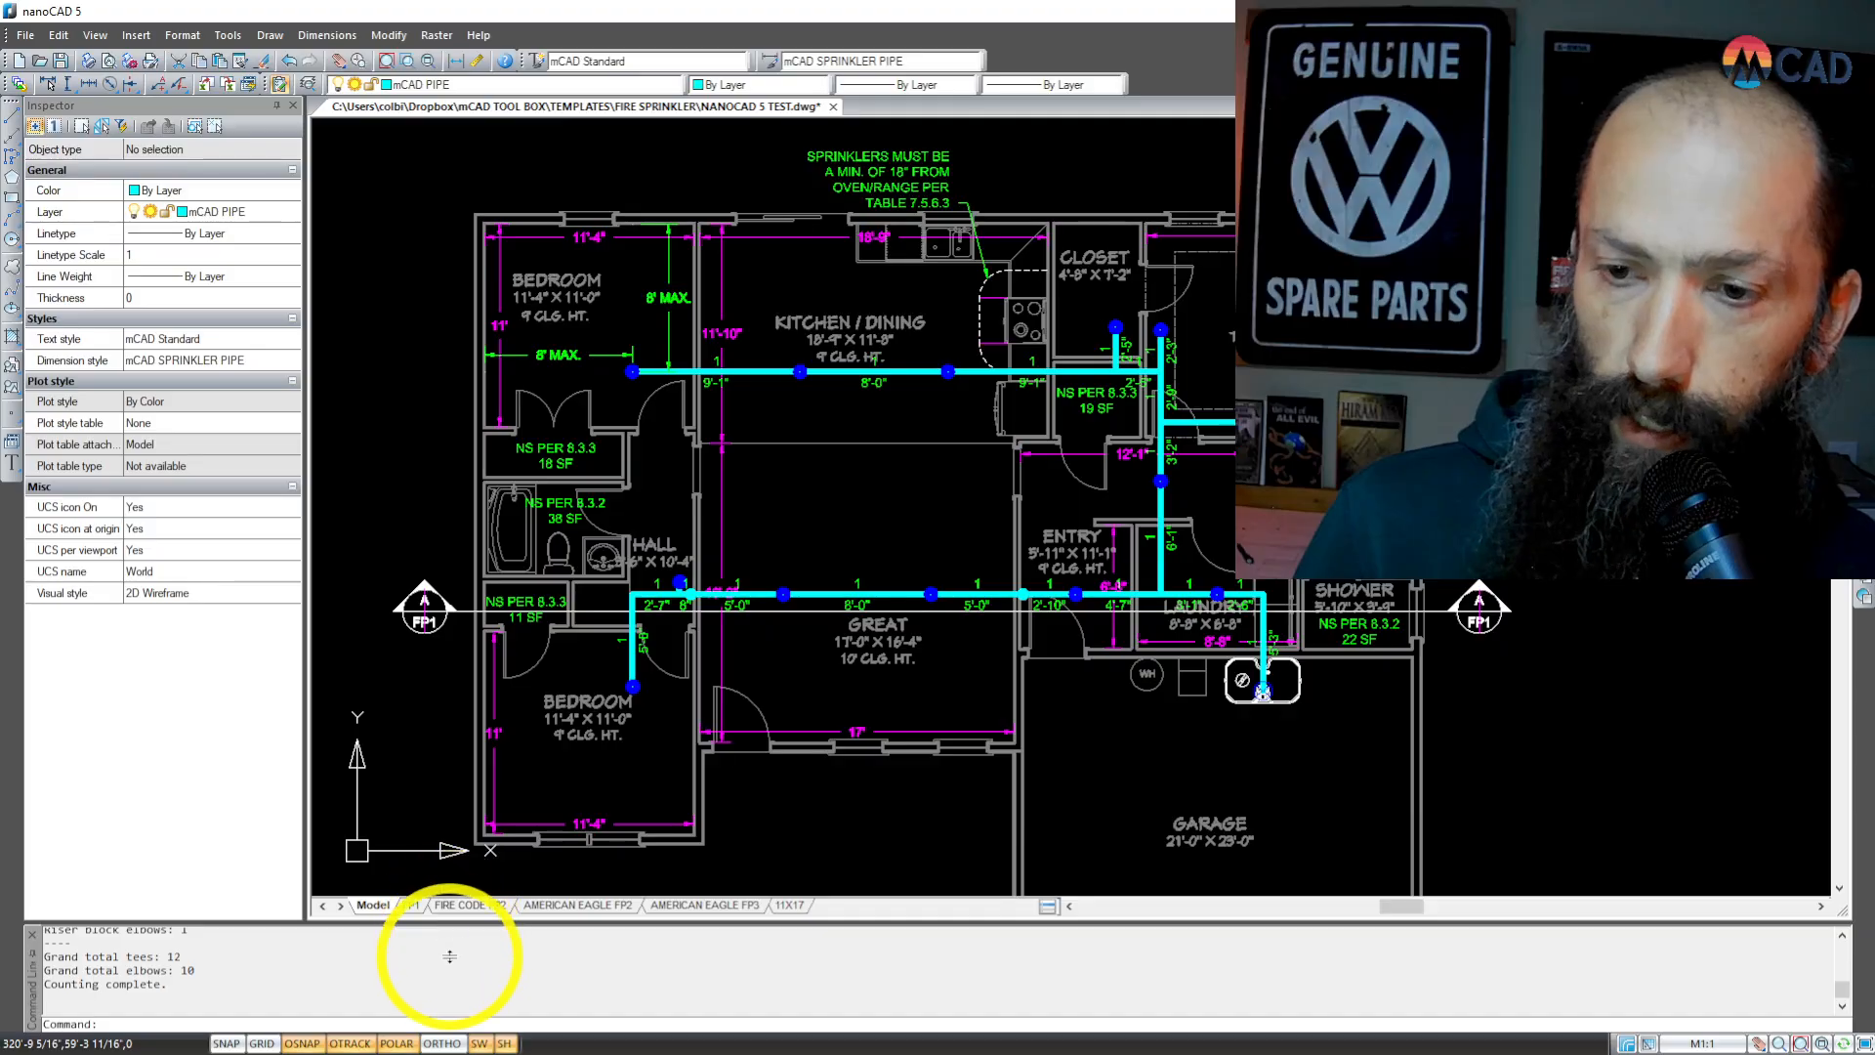
drag(447, 922, 450, 957)
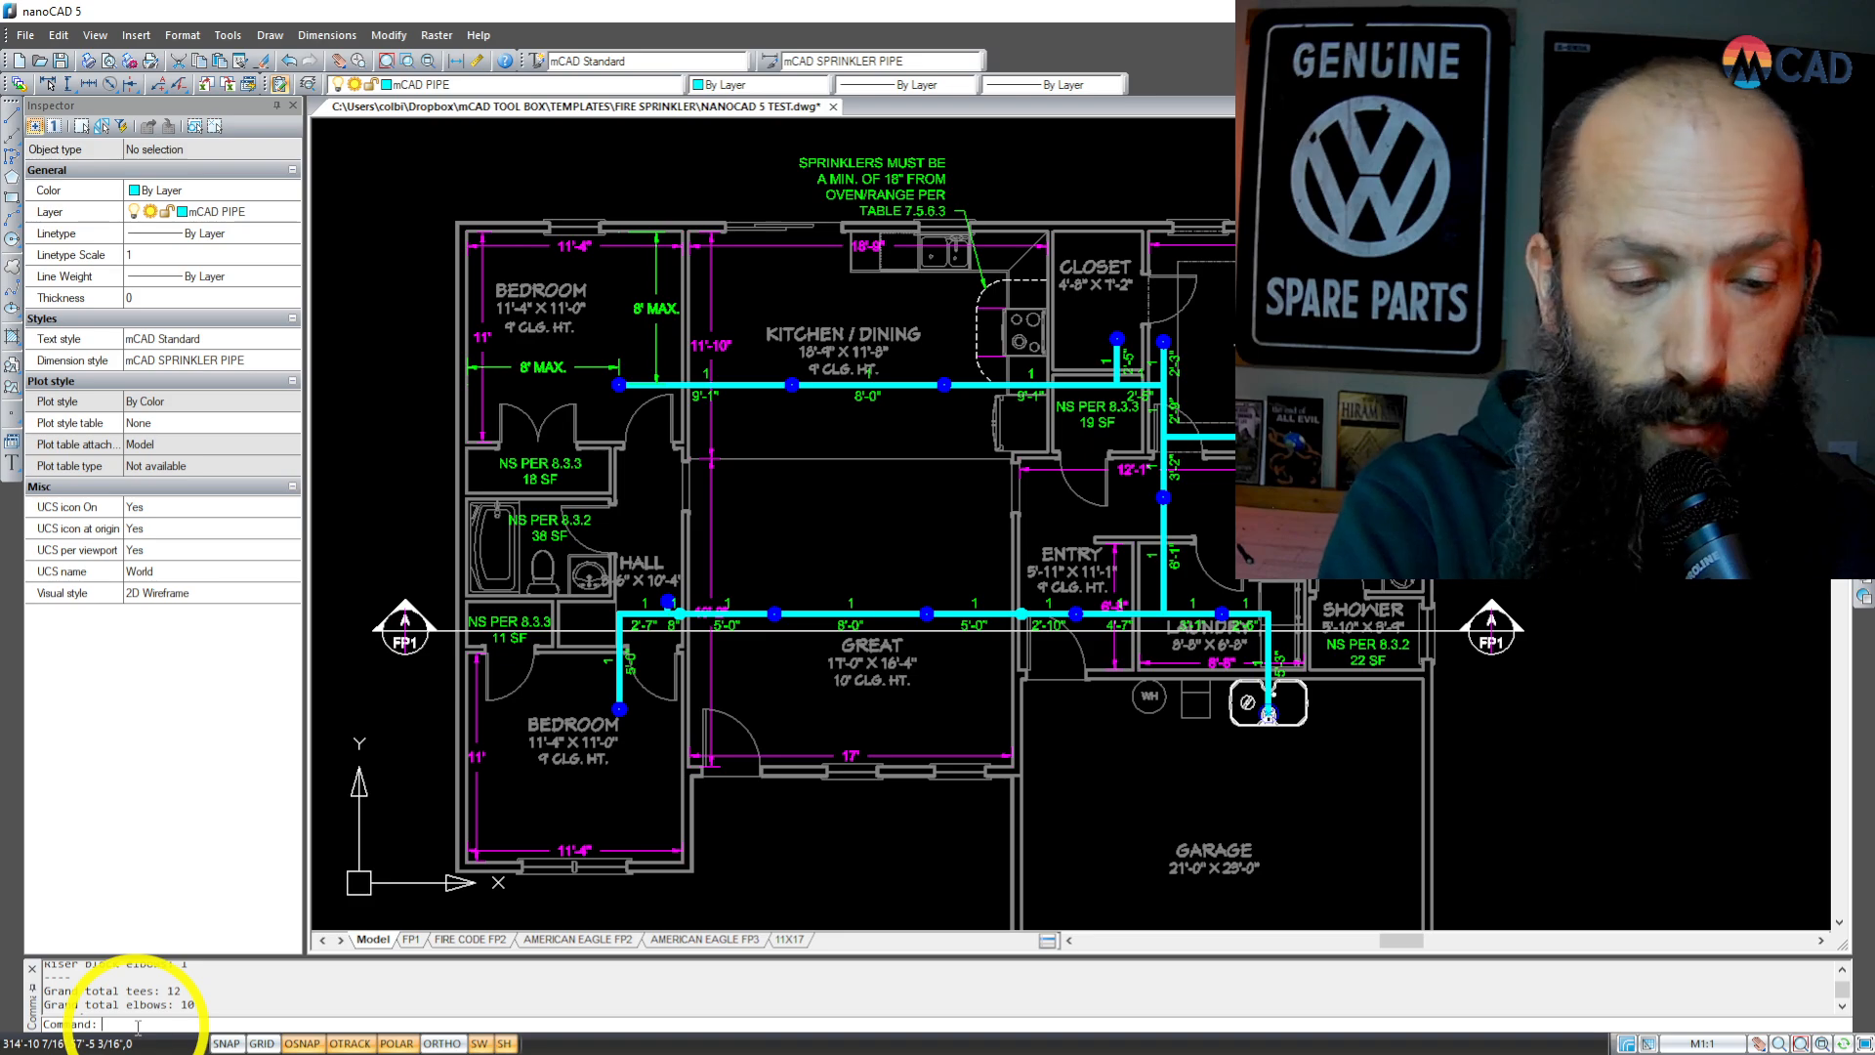
Step: Switch the fire sprinkler layers to color 7 with the BLACK command
text(b)
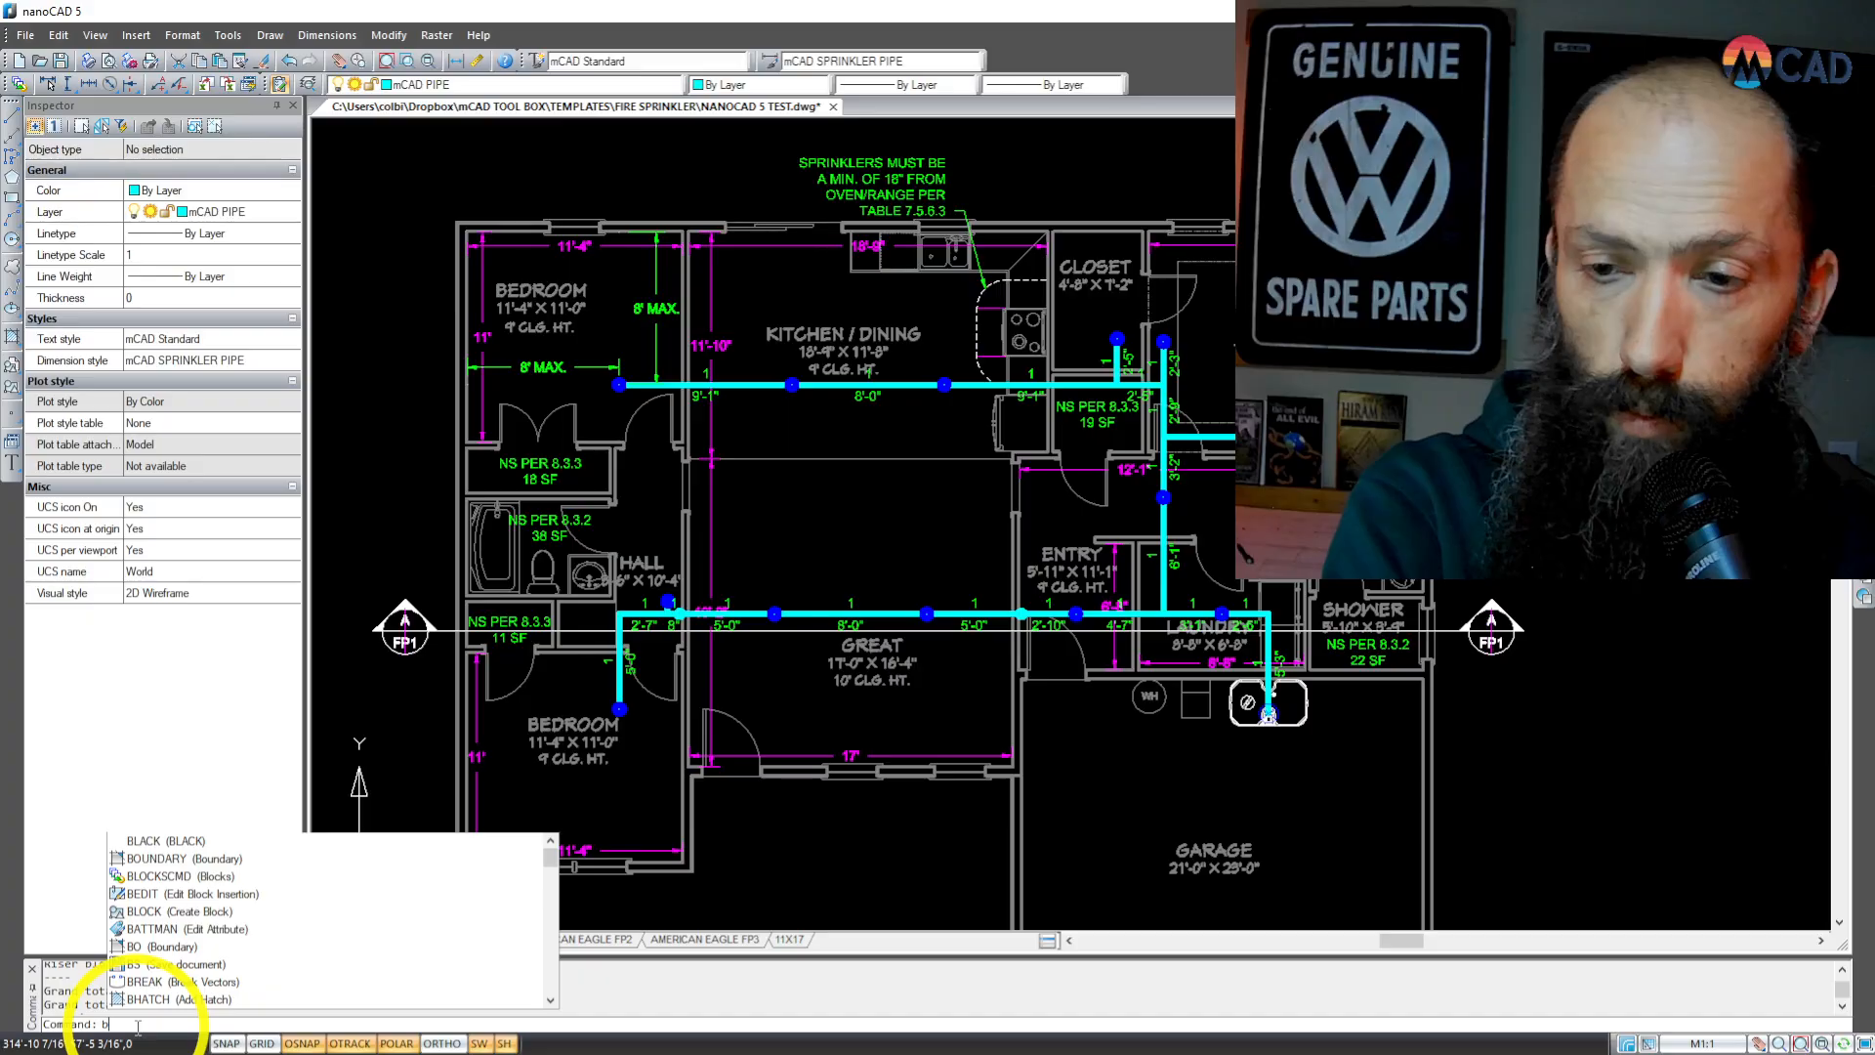
text(lack)
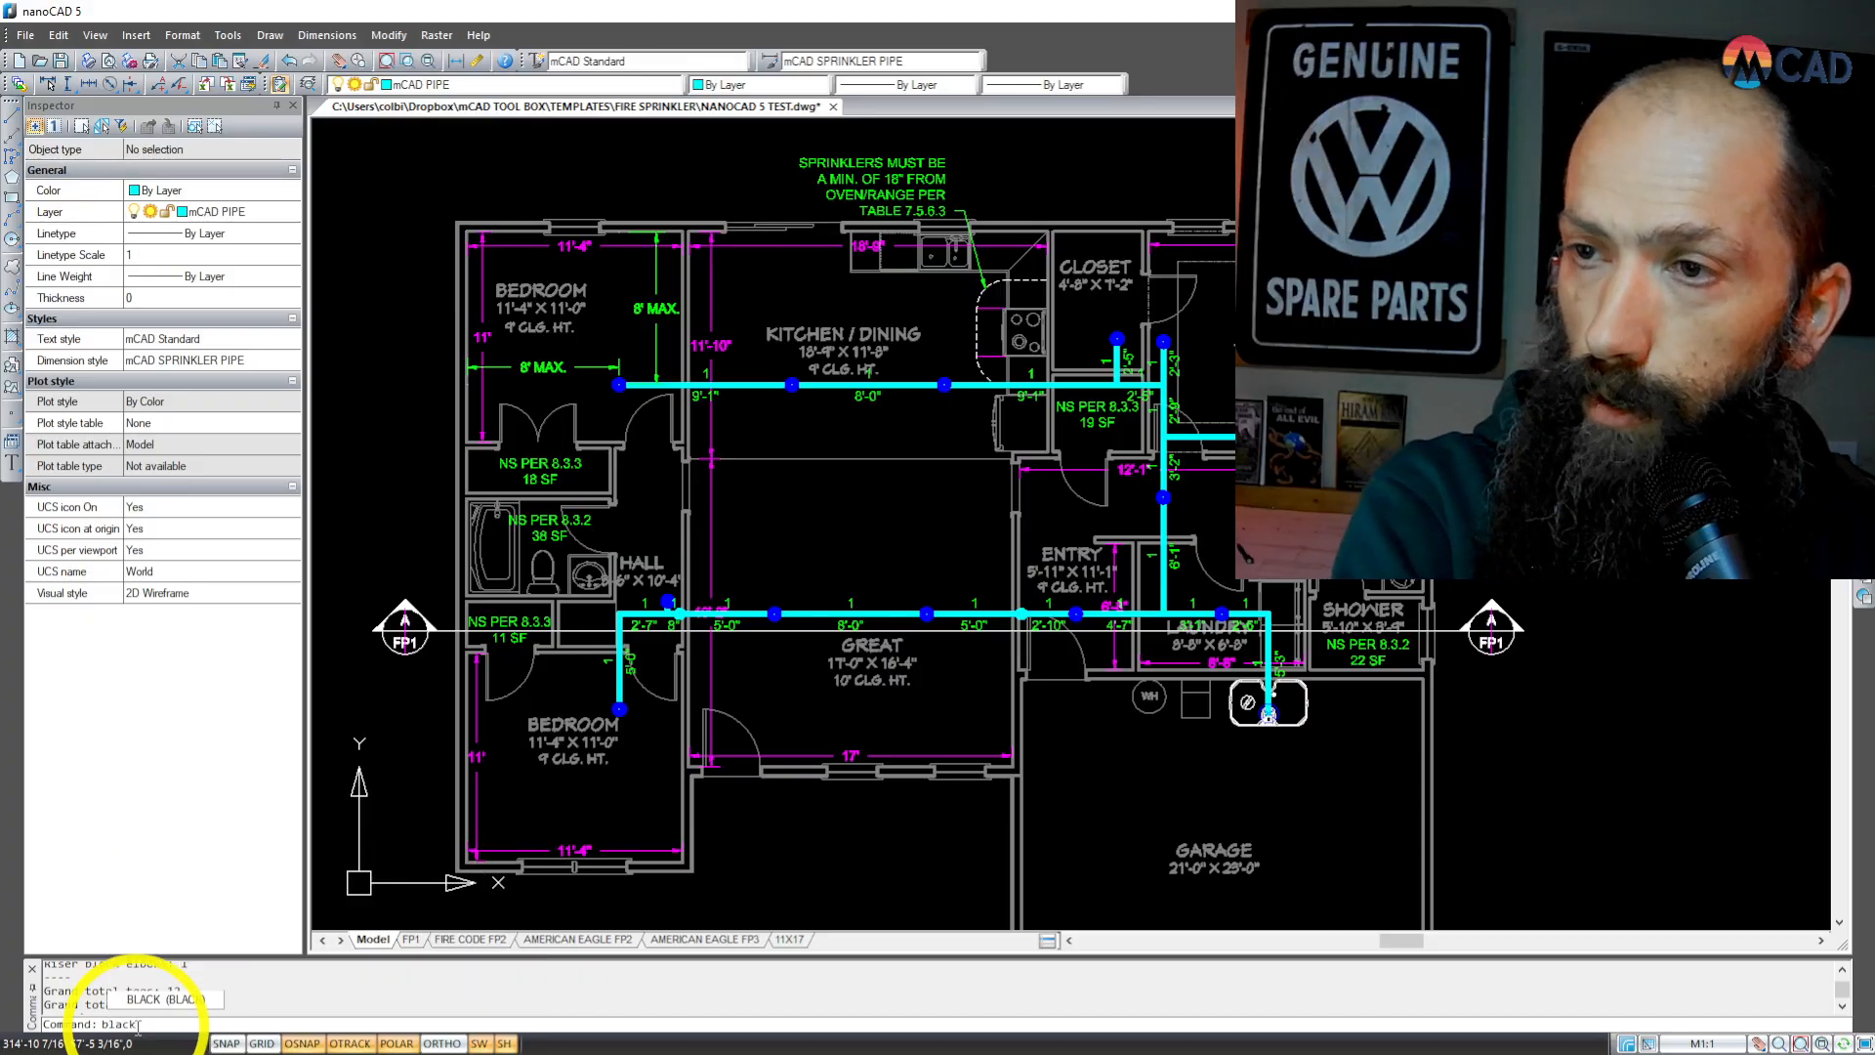
key(Return)
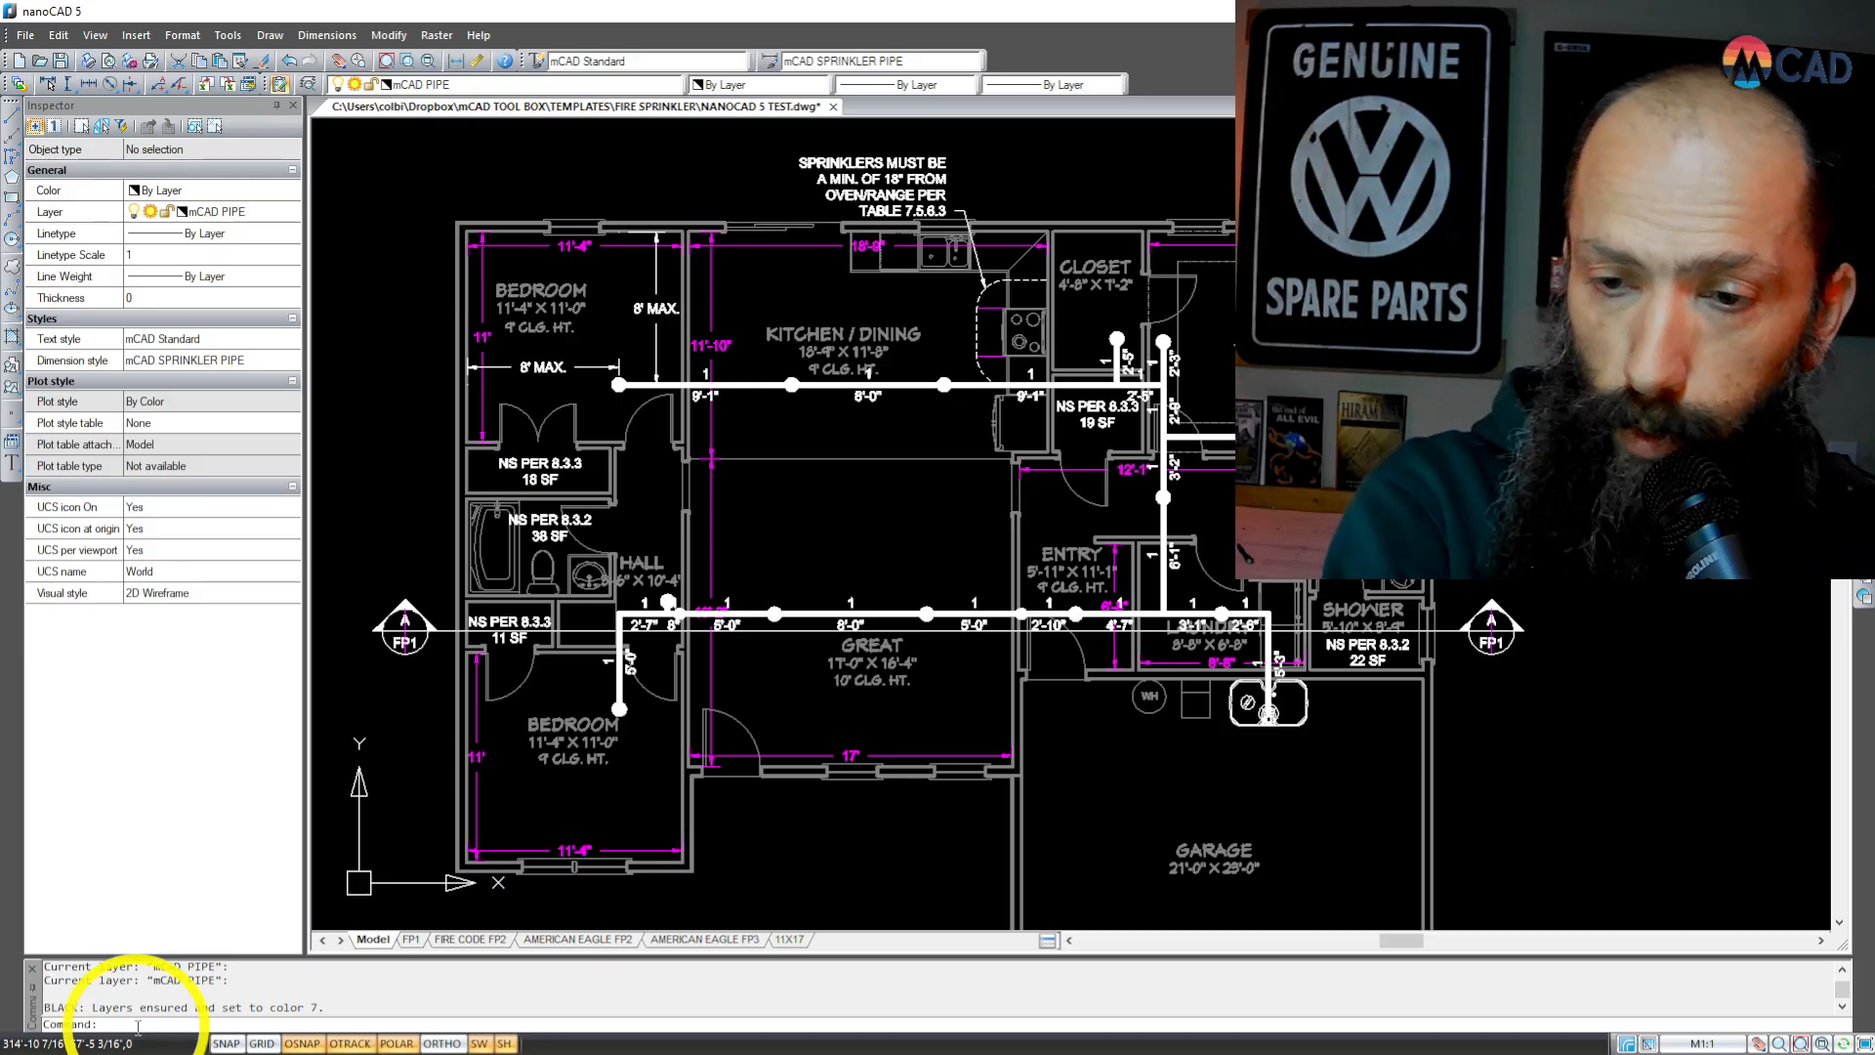
Step: Restore the original colors of the fire sprinkler layers with the COLORS command
text(colors)
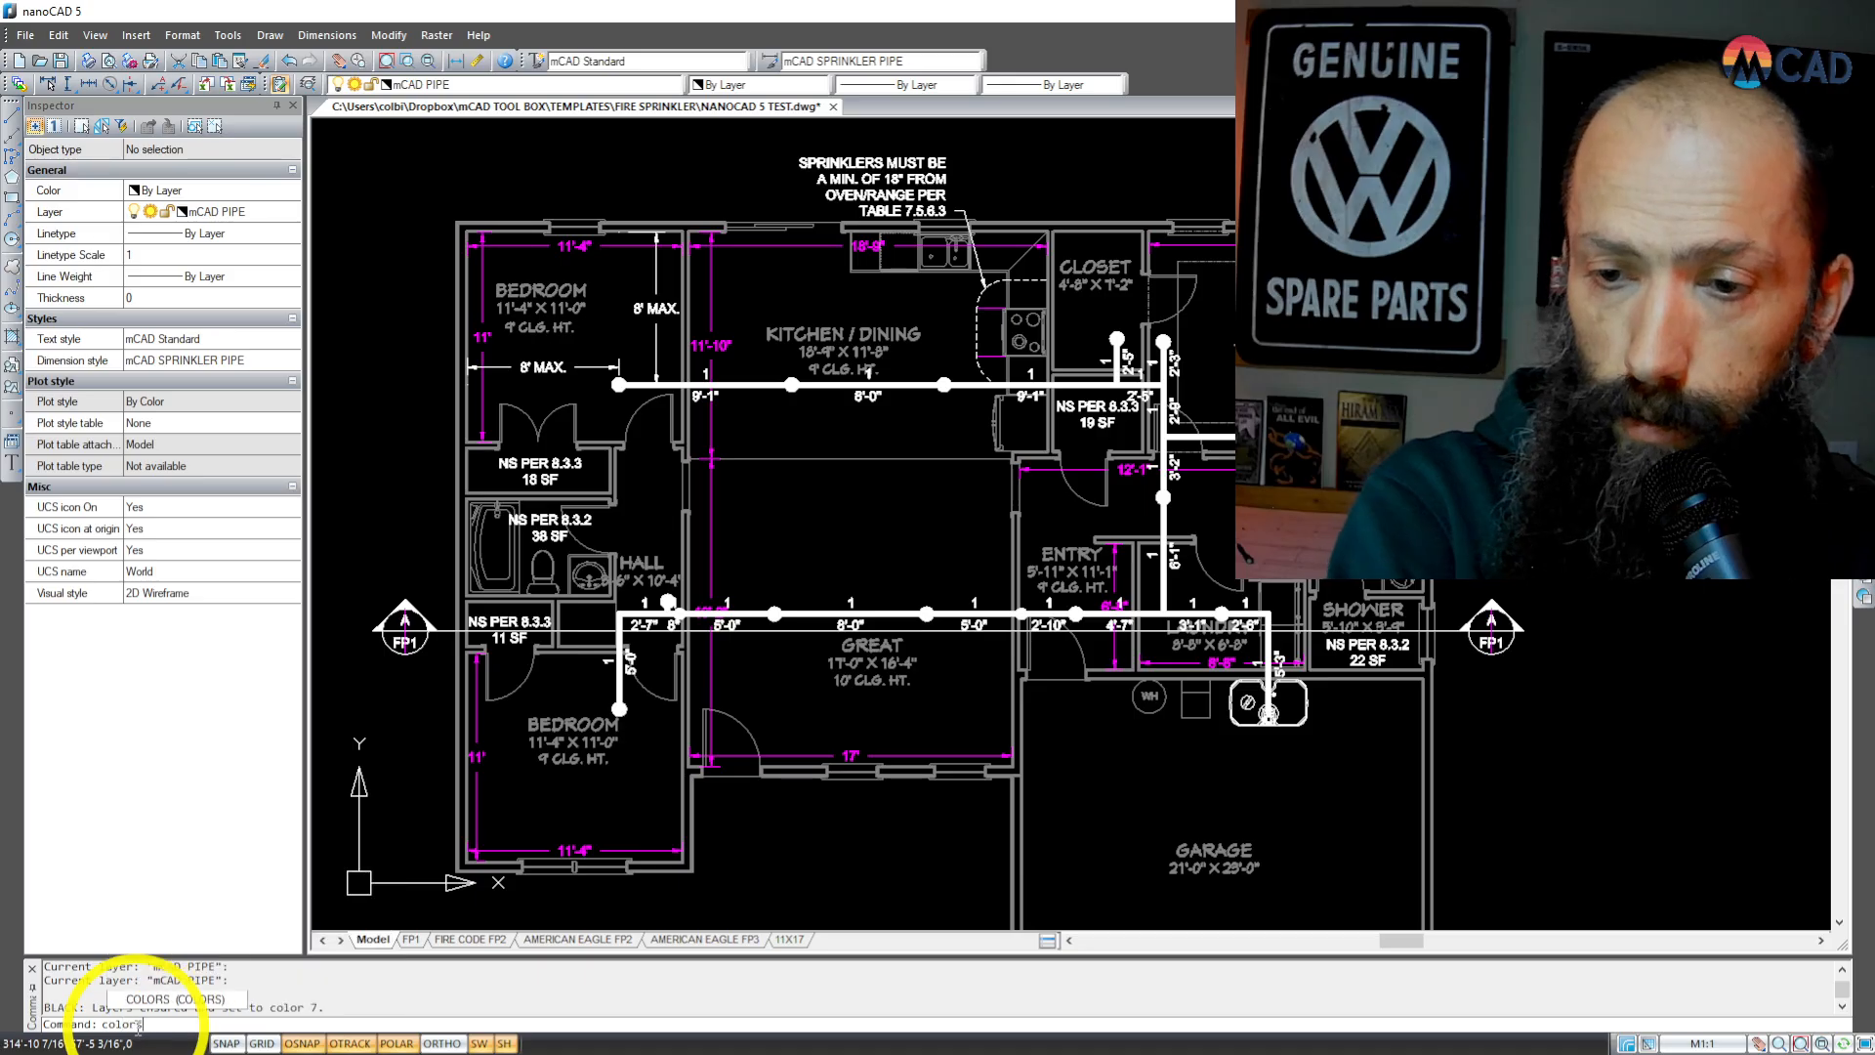
key(Return)
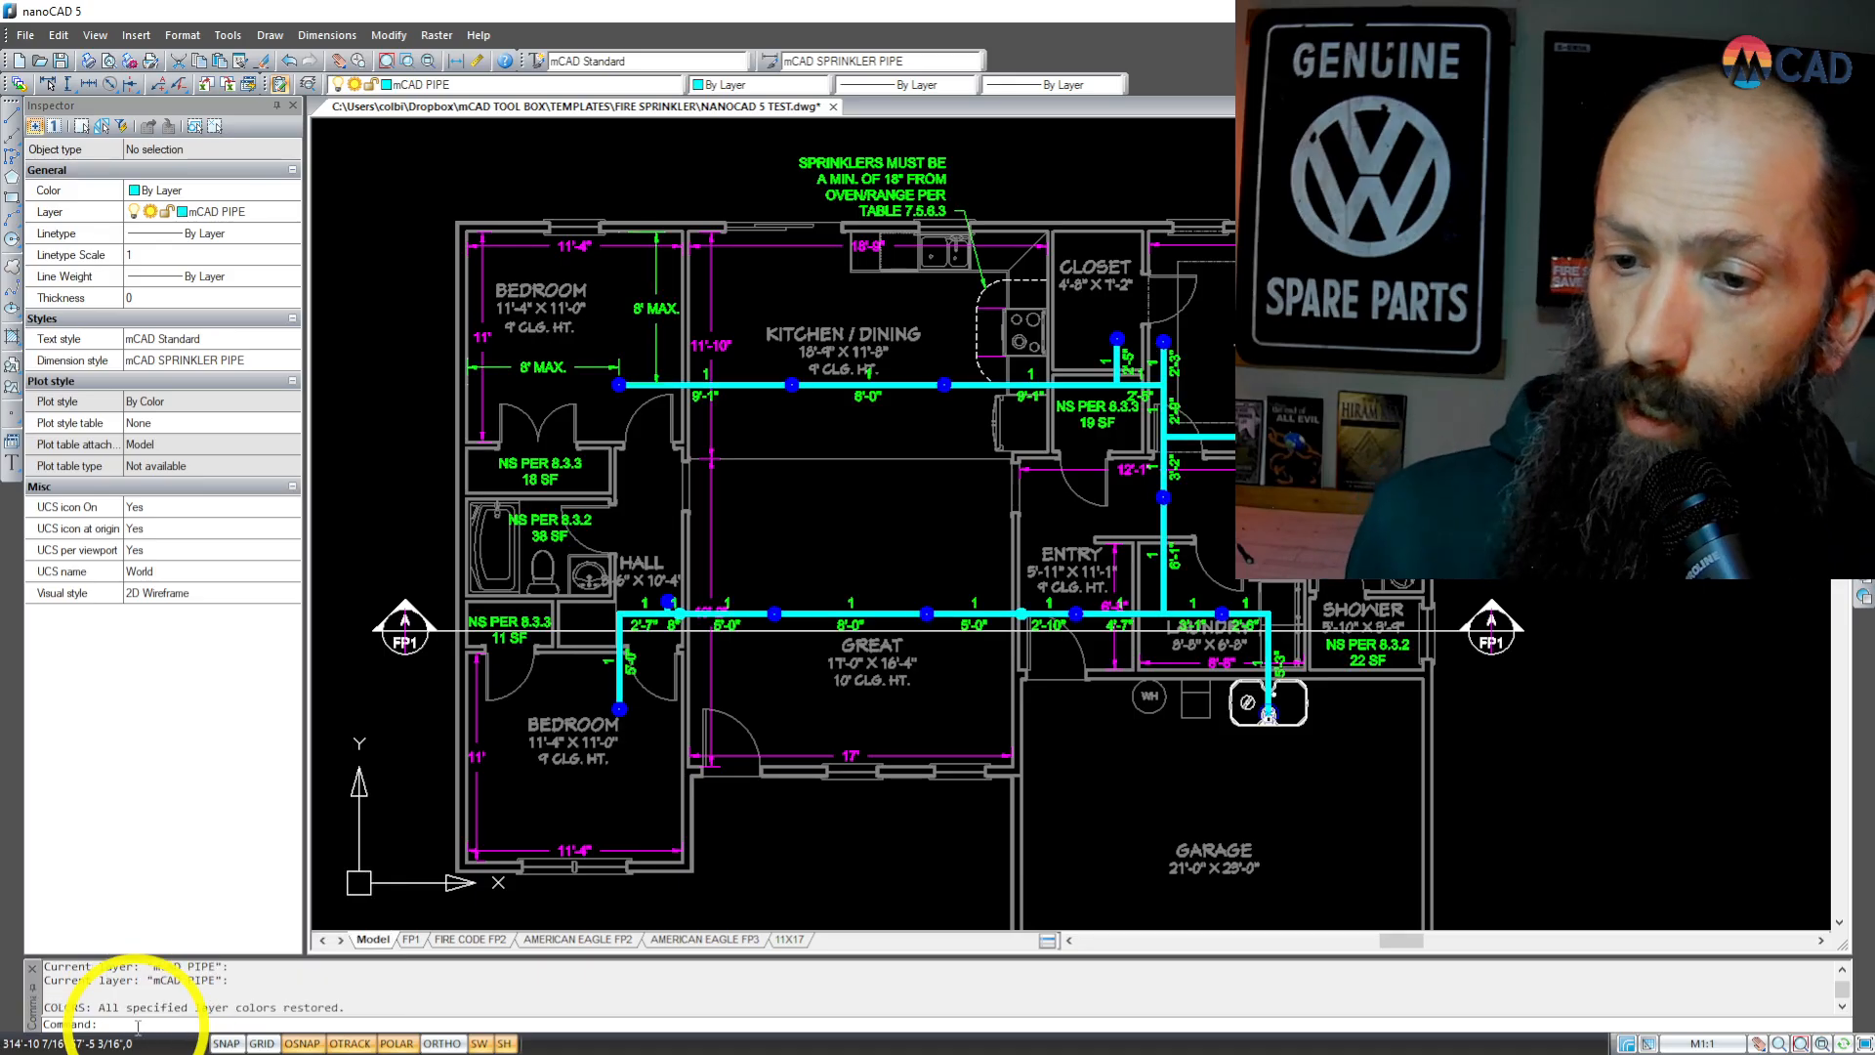